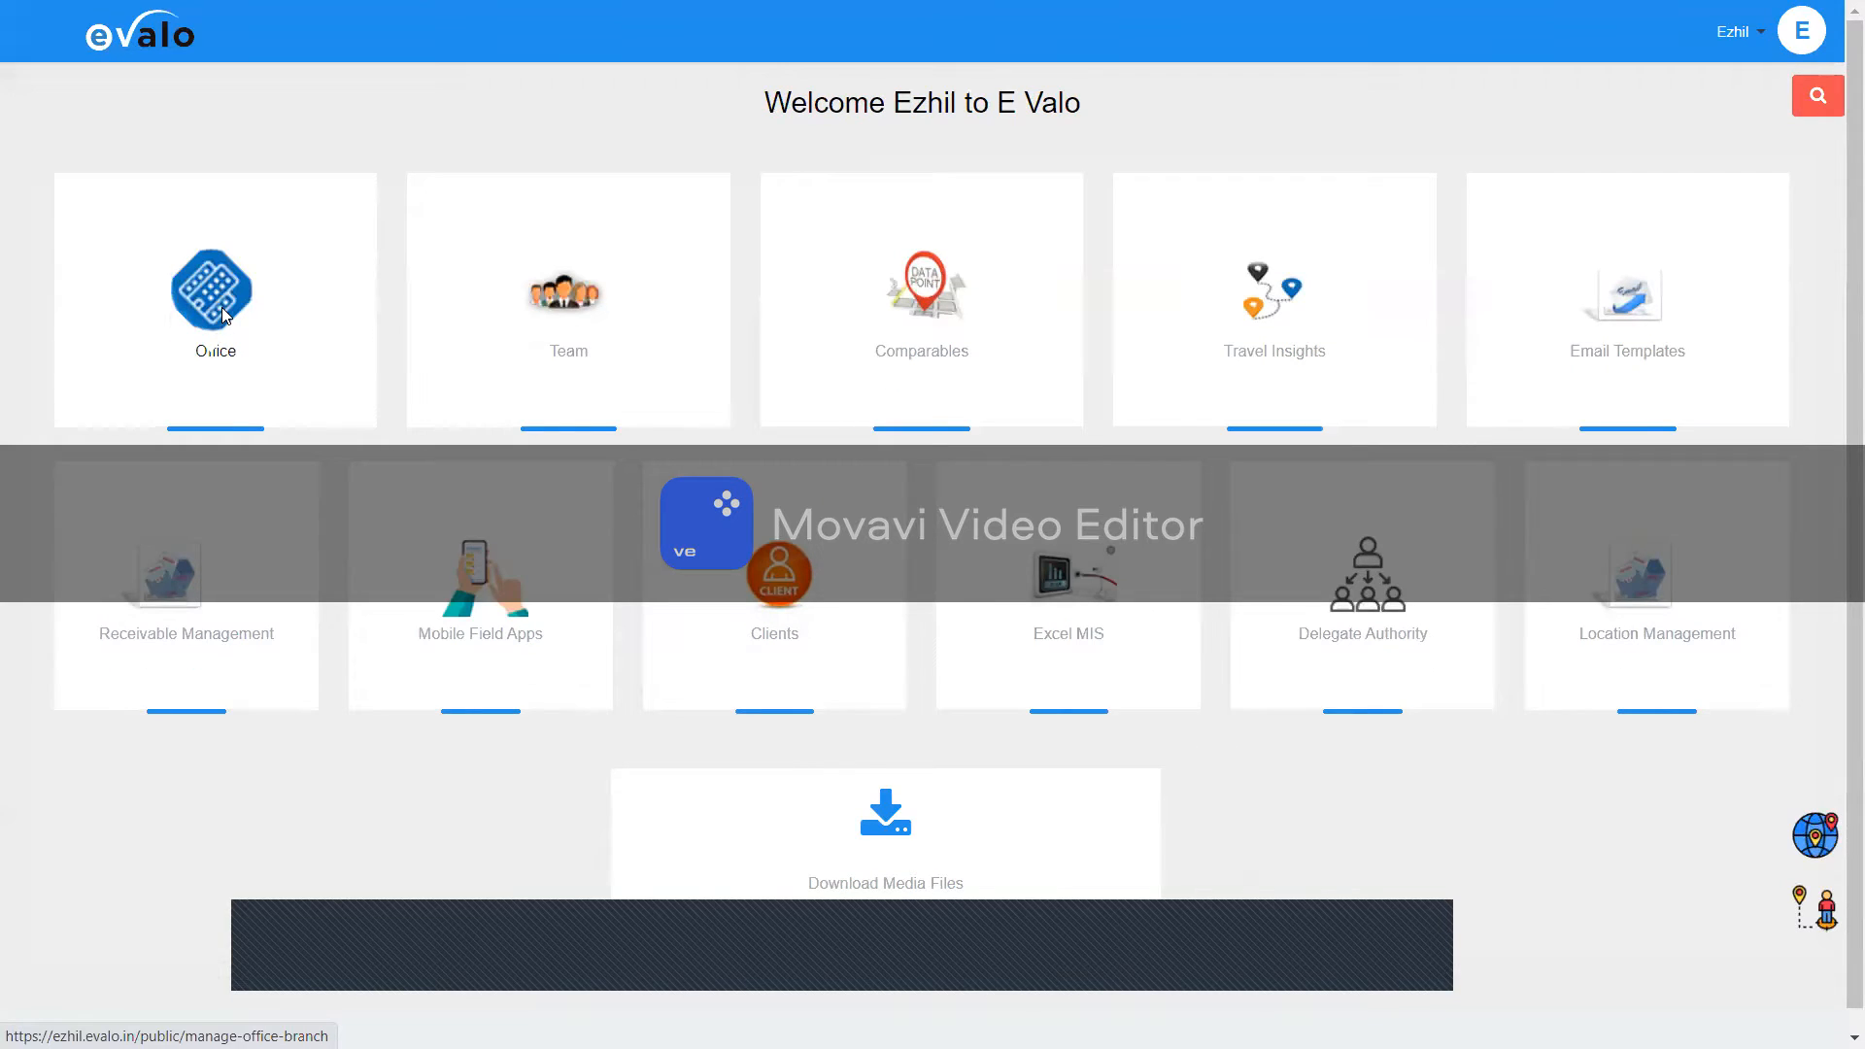
Step: Open Branch Management from the Office tile on the dashboard
click(223, 314)
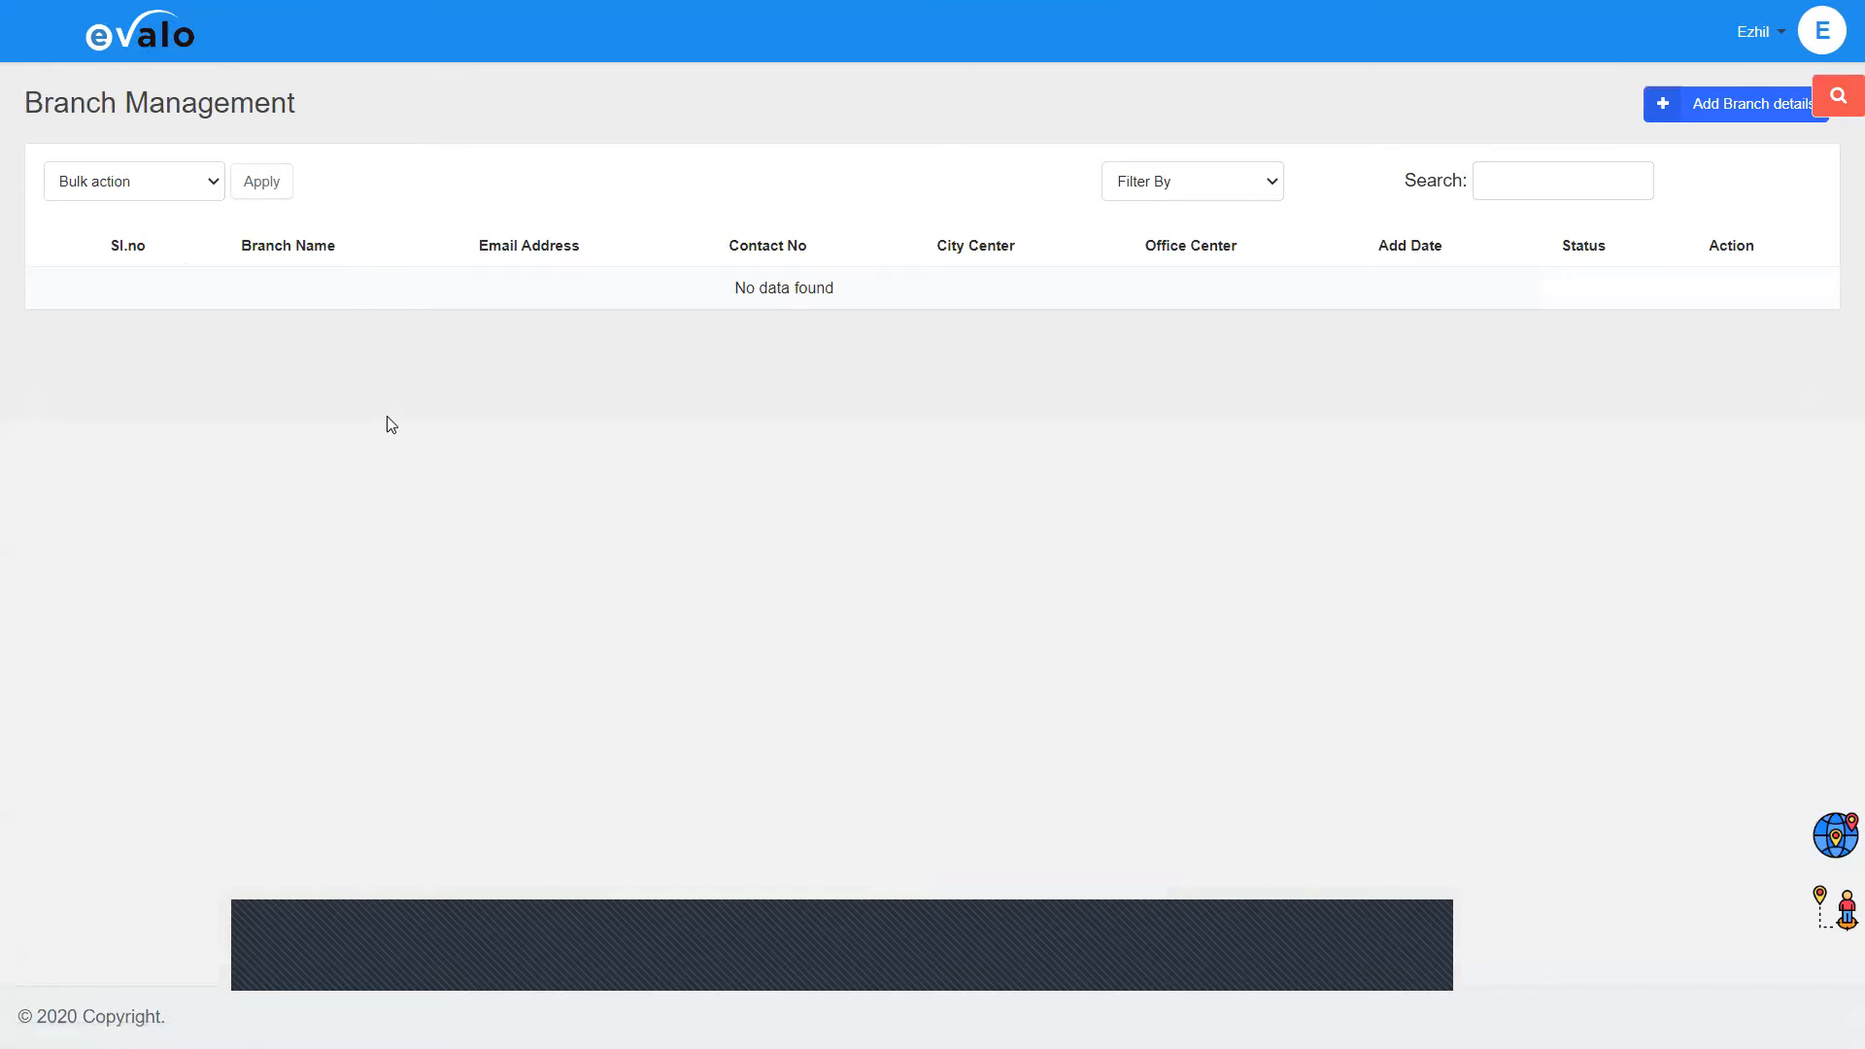
Step: Return to the home dashboard by way of the Evalo logo
click(179, 43)
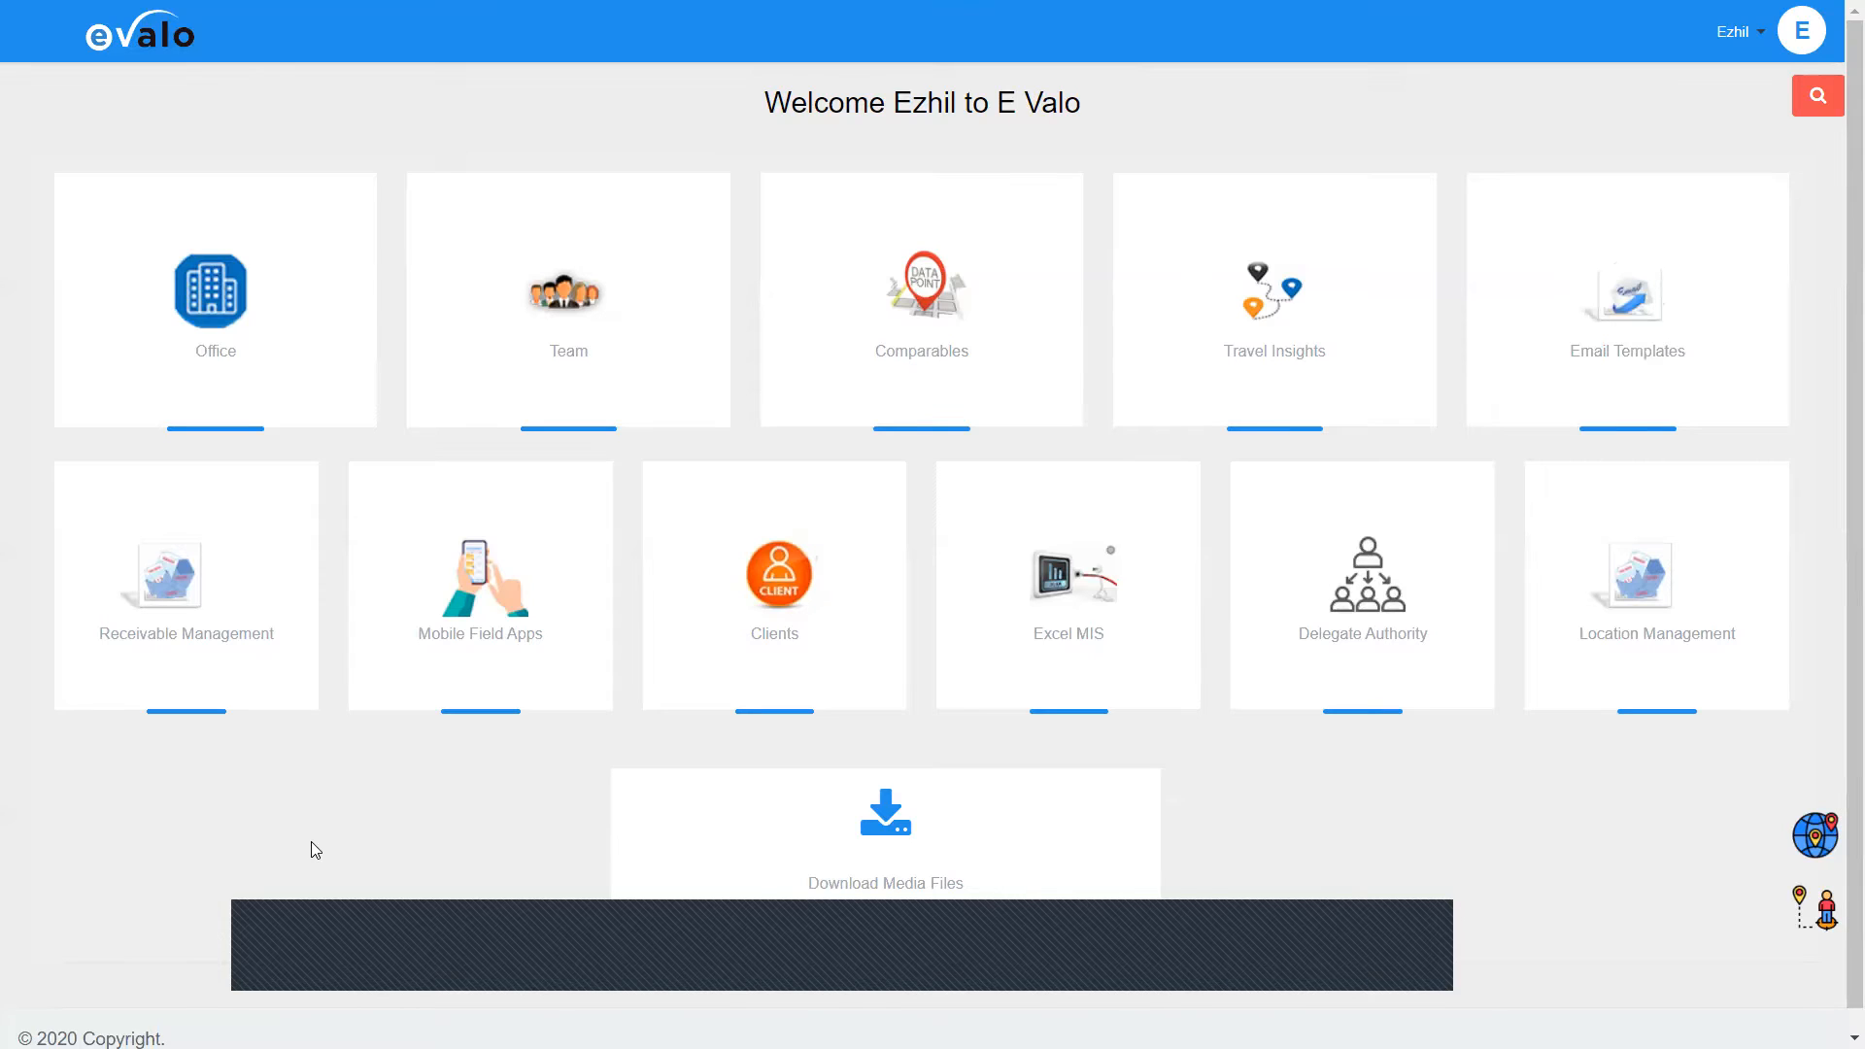
mouse_move(276, 471)
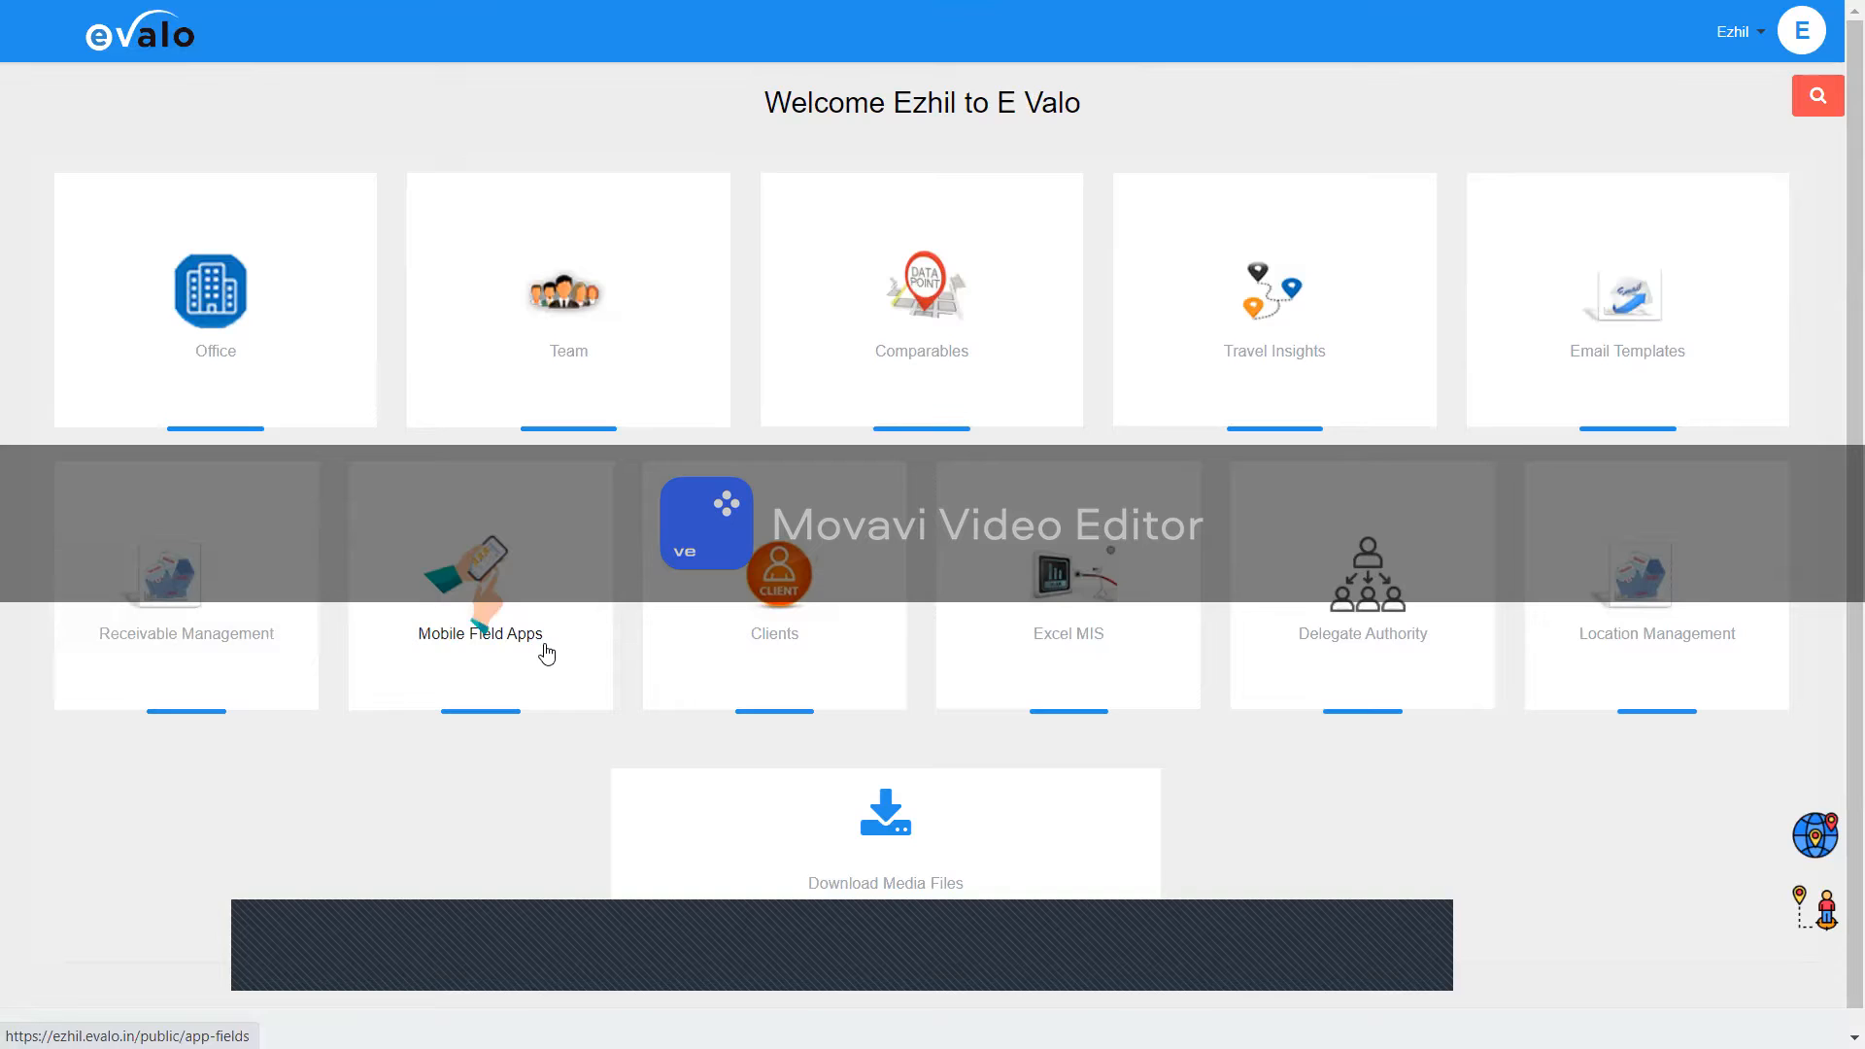
mouse_move(837, 578)
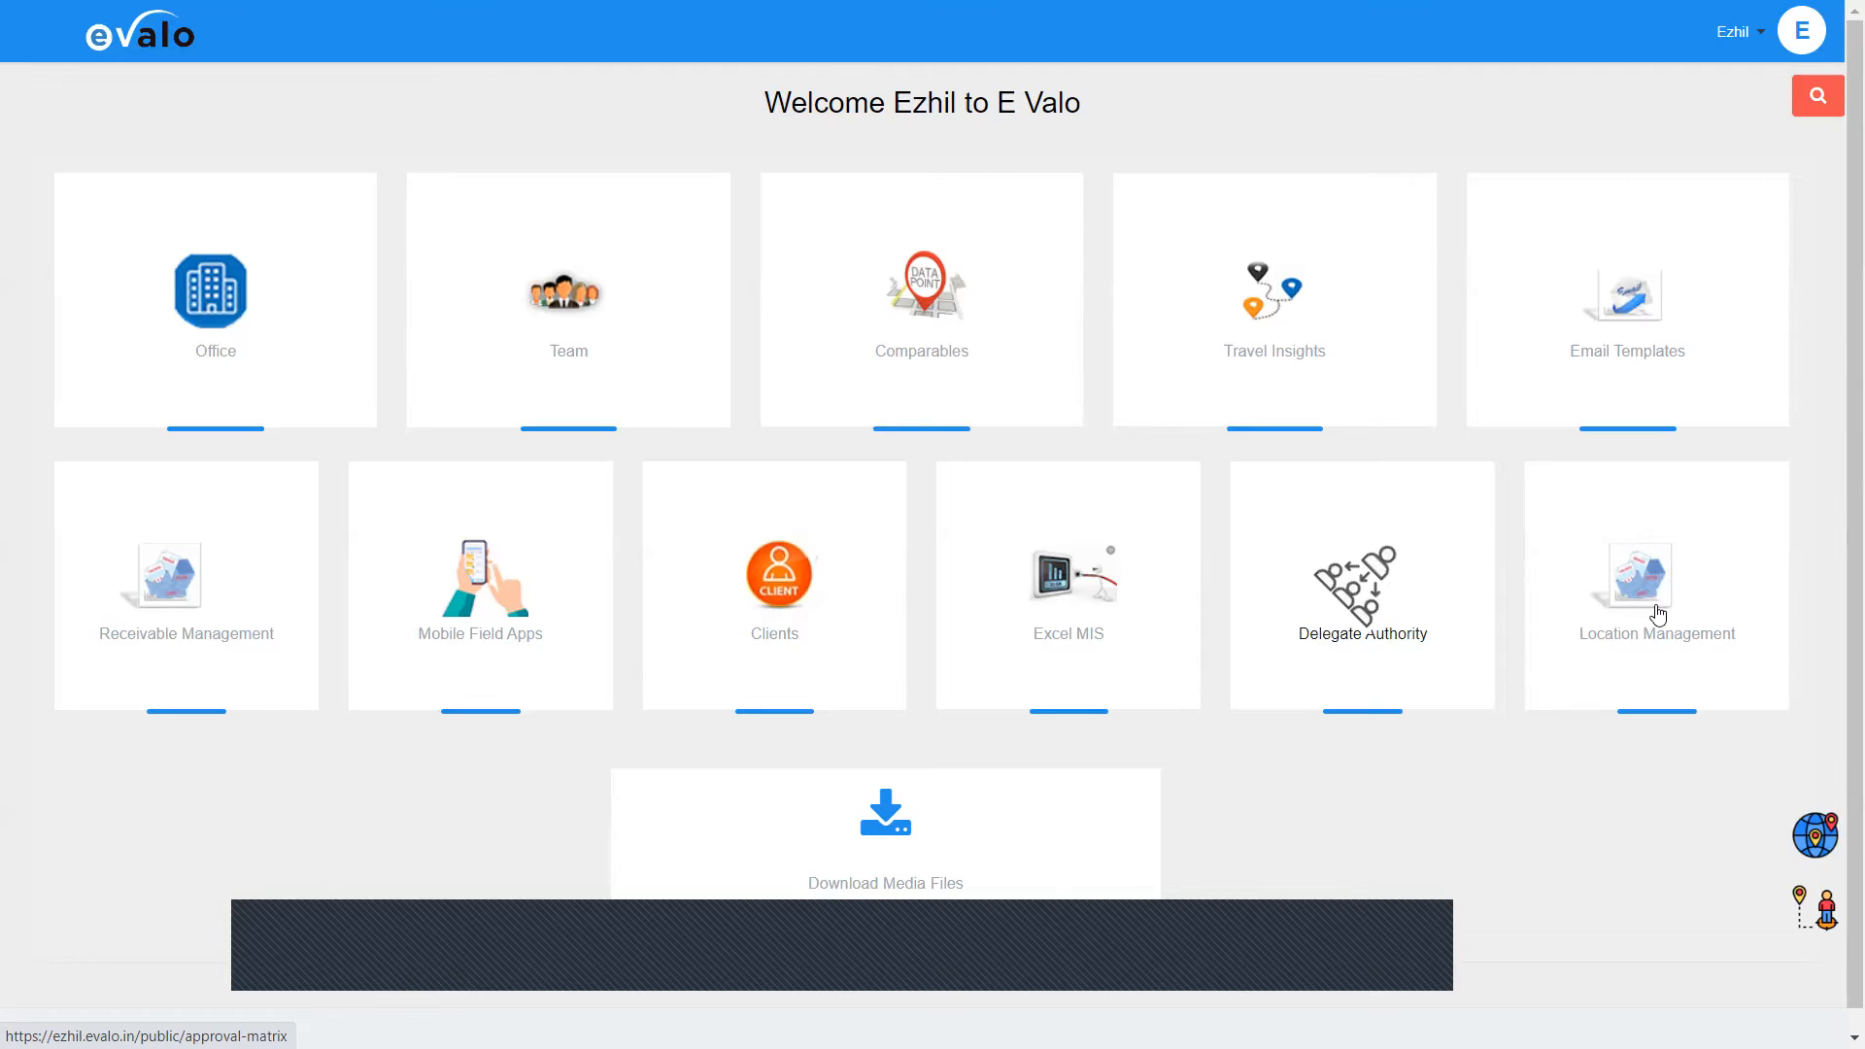
mouse_move(1673, 617)
scroll(1673, 618, down, 1)
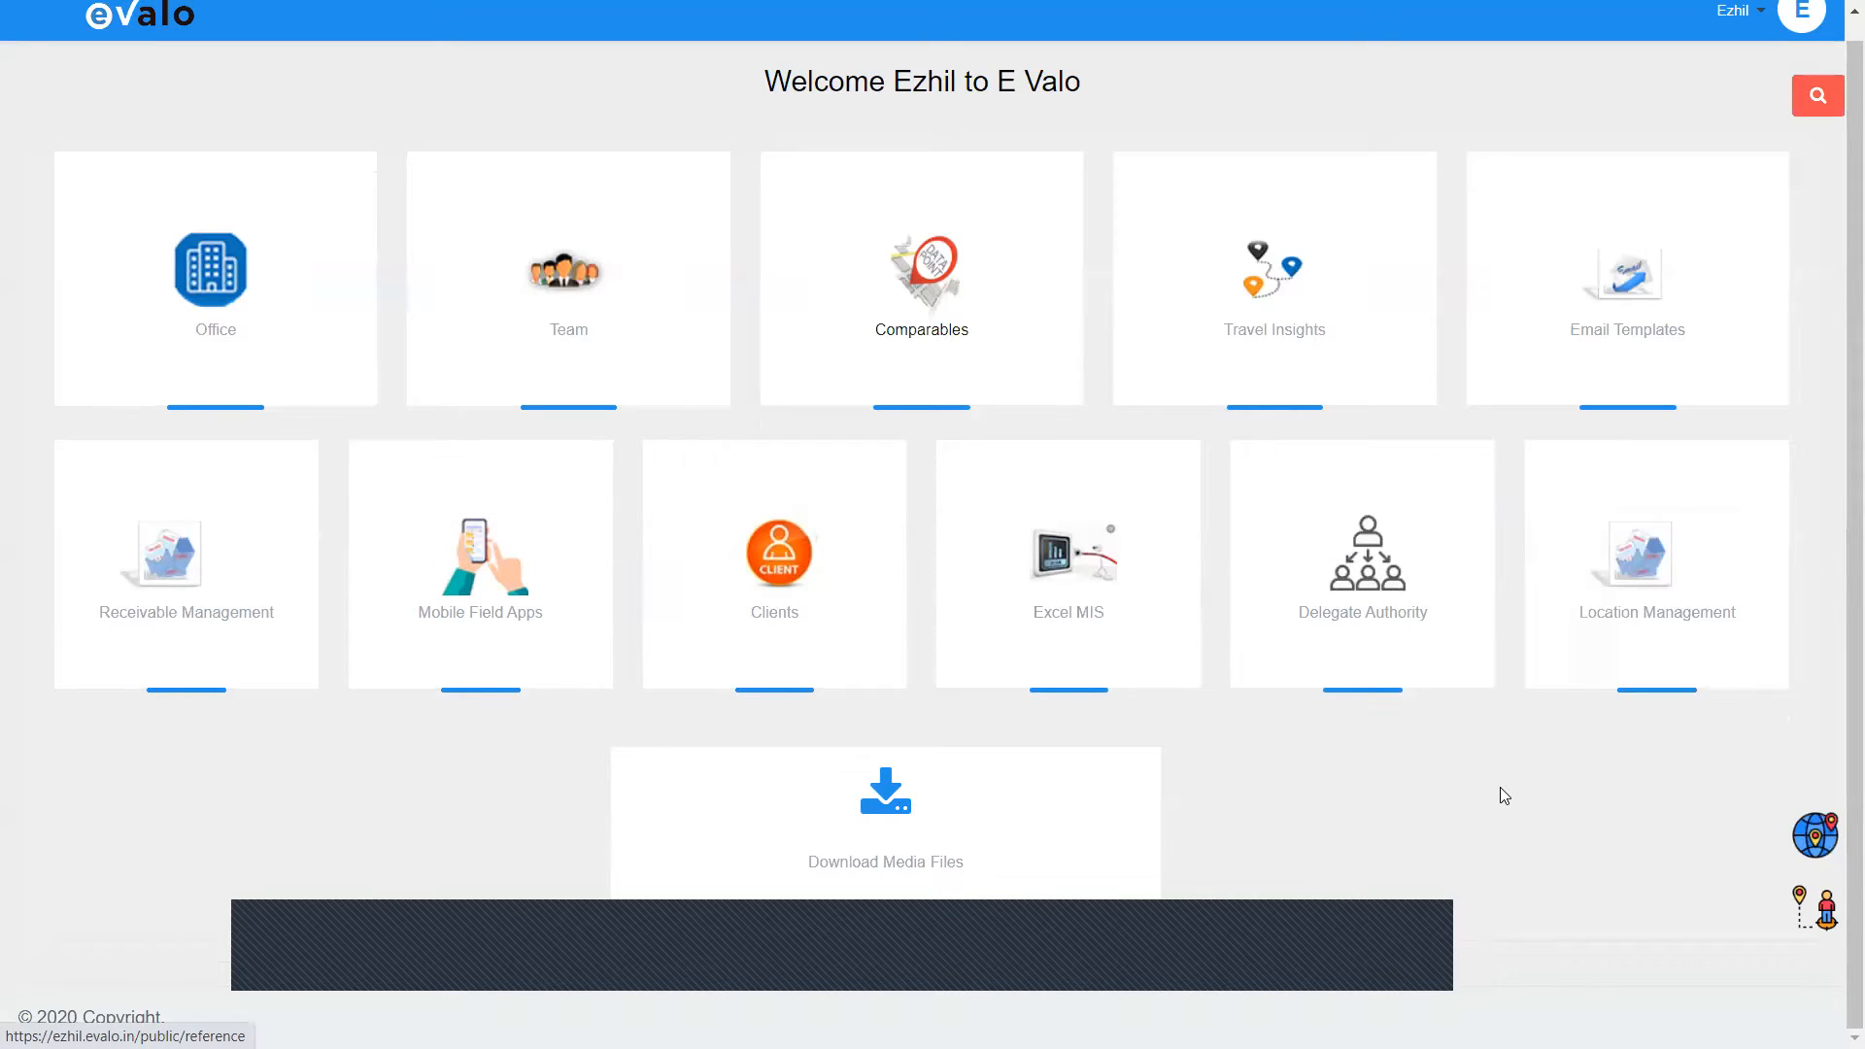
mouse_move(1661, 663)
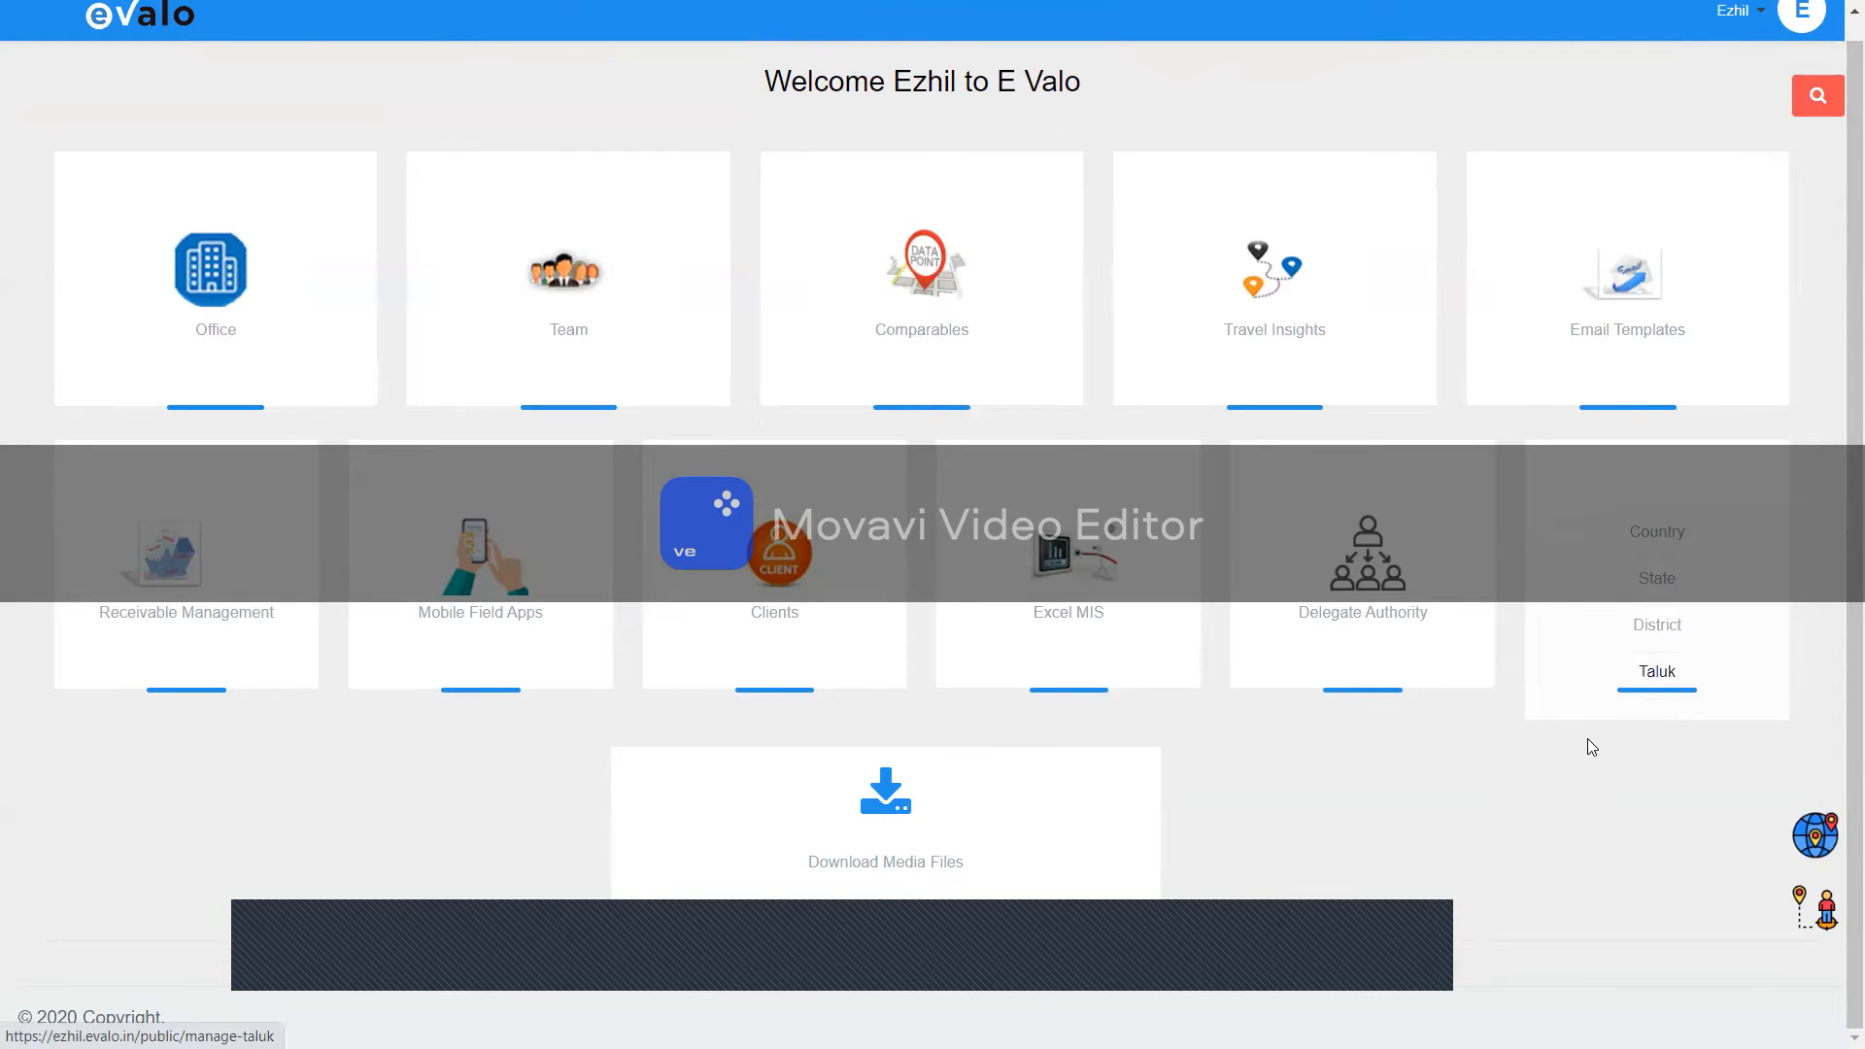
mouse_move(1614, 632)
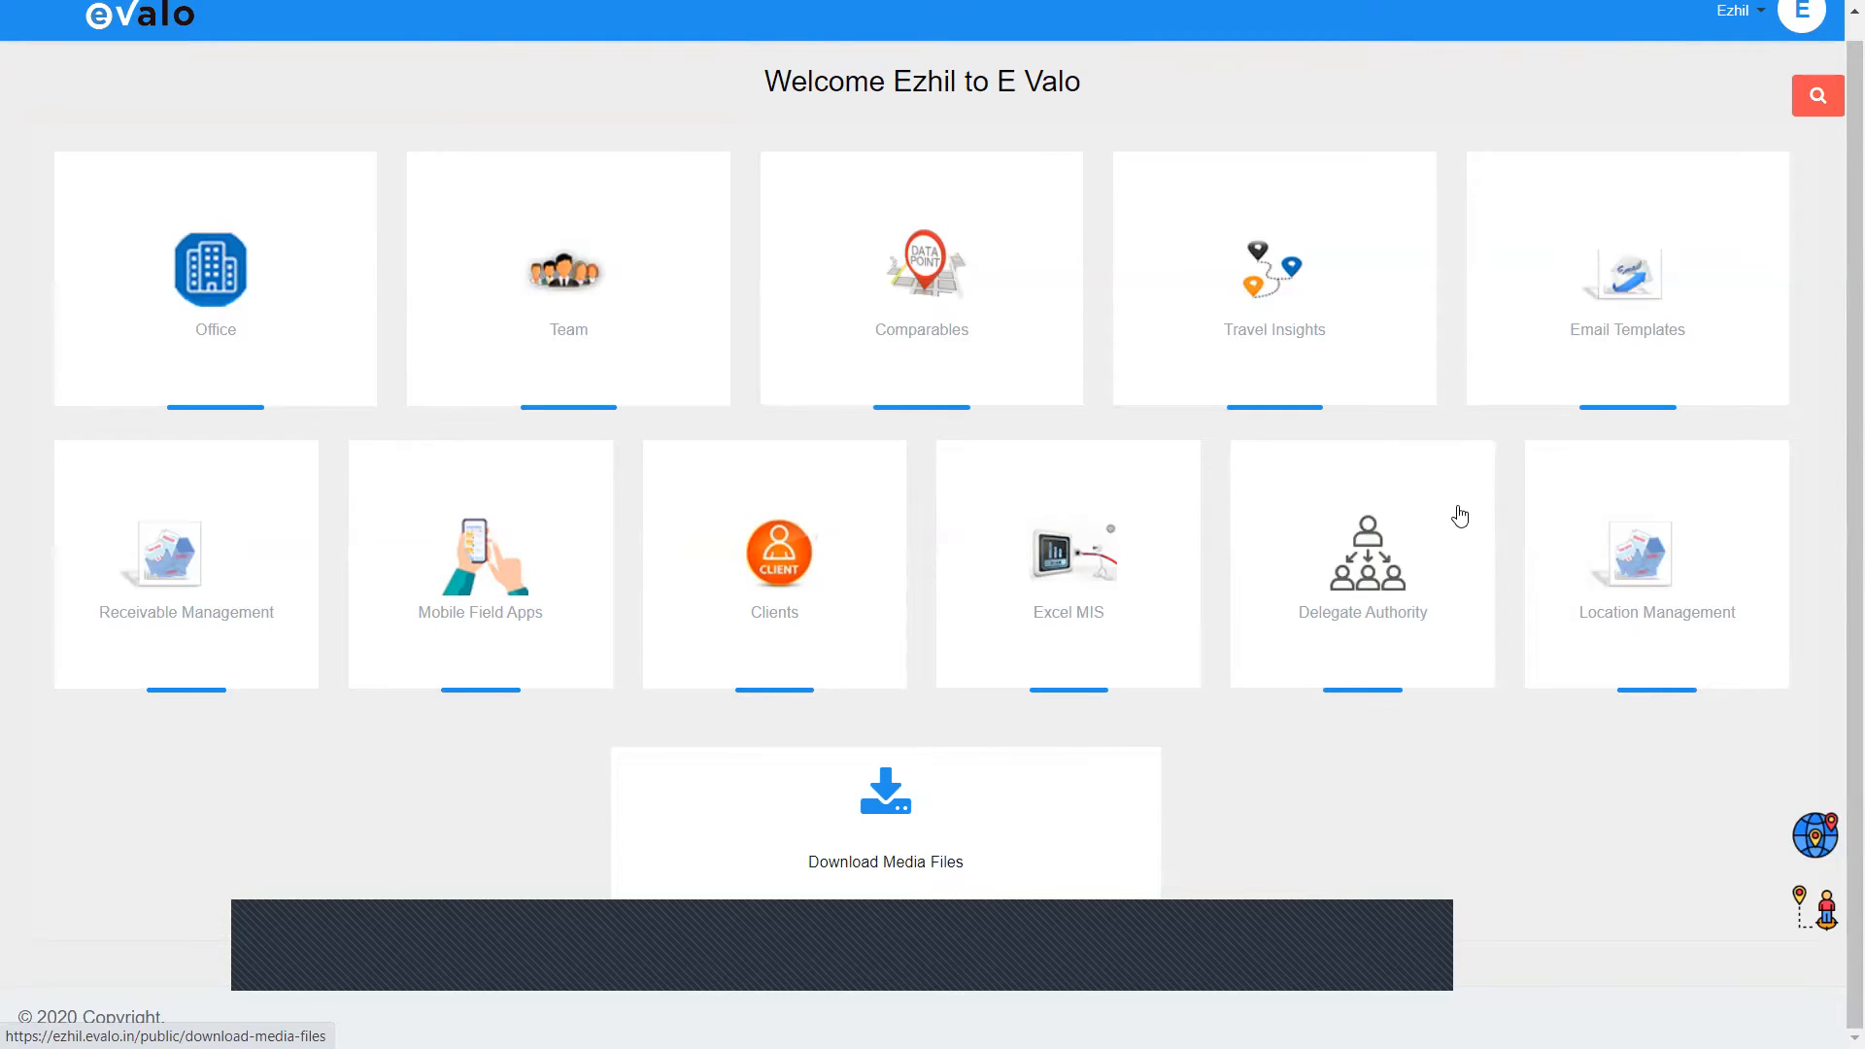
scroll(1554, 389, up, 1)
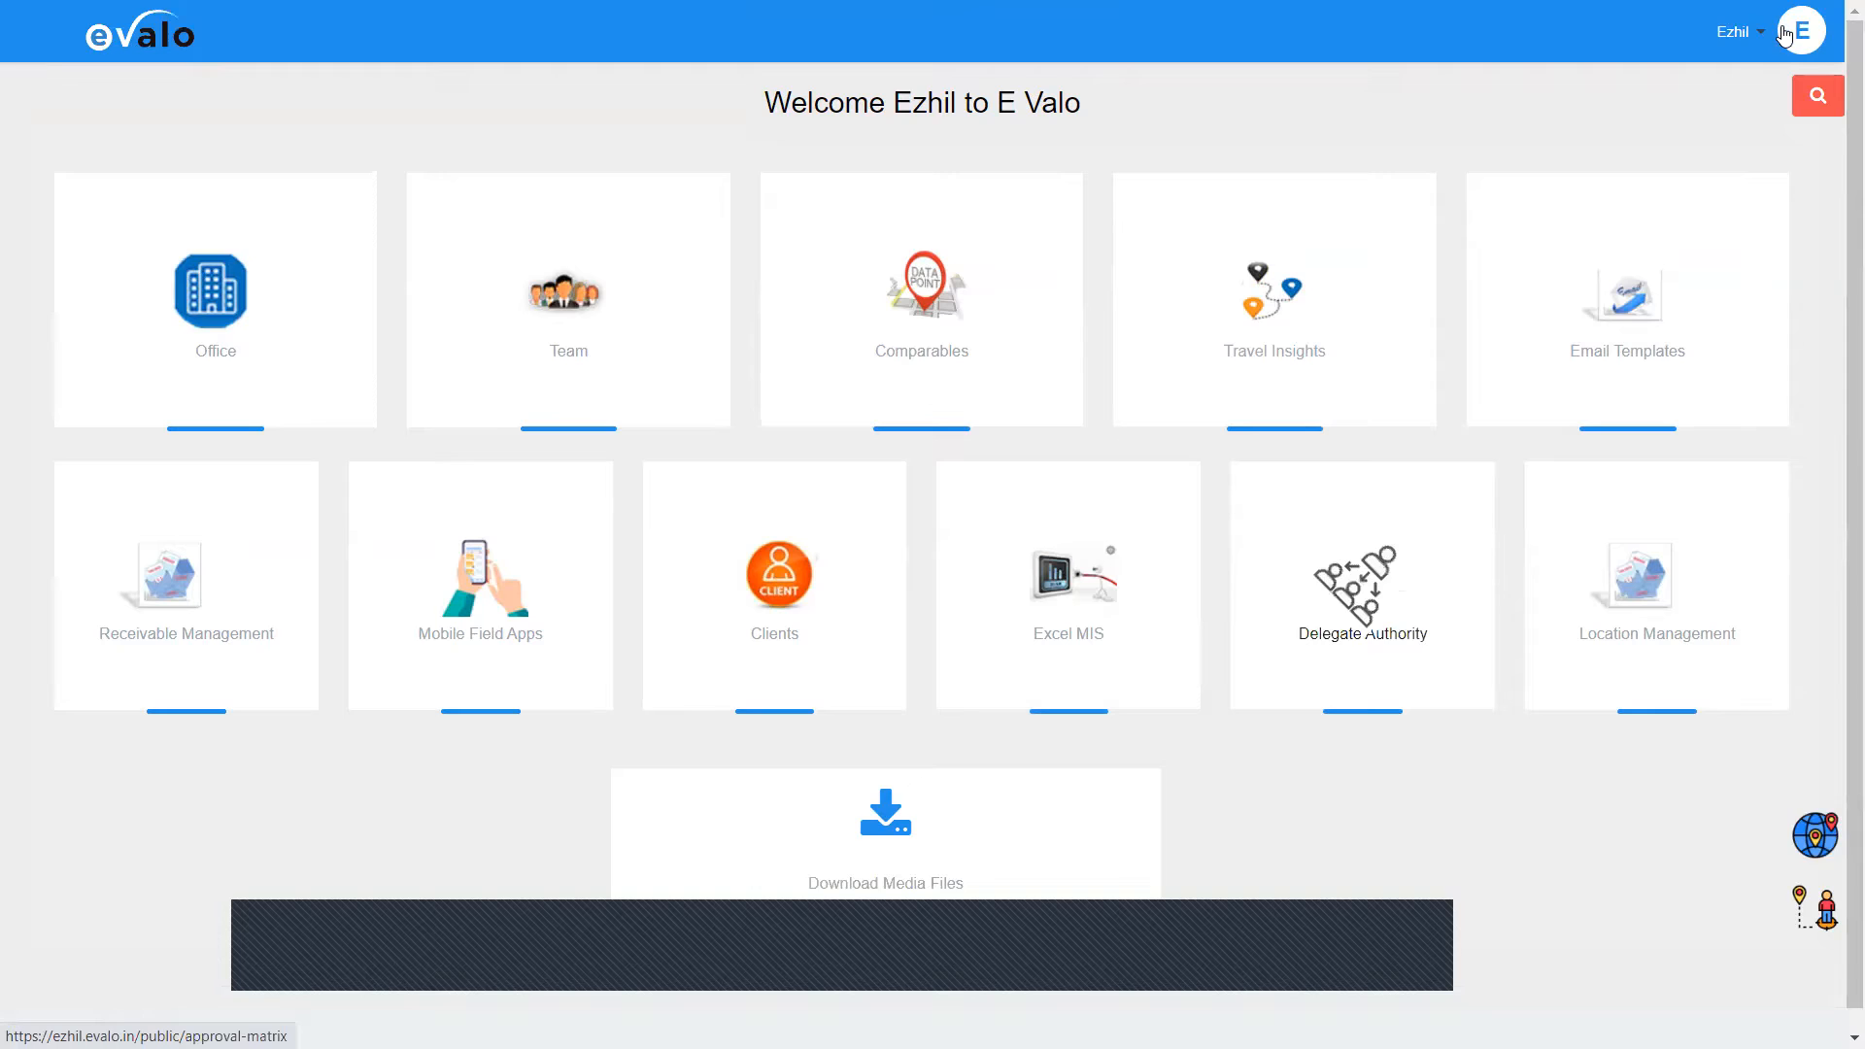
Step: Open the Profile page from the account menu and show its Requirements settings
click(1739, 47)
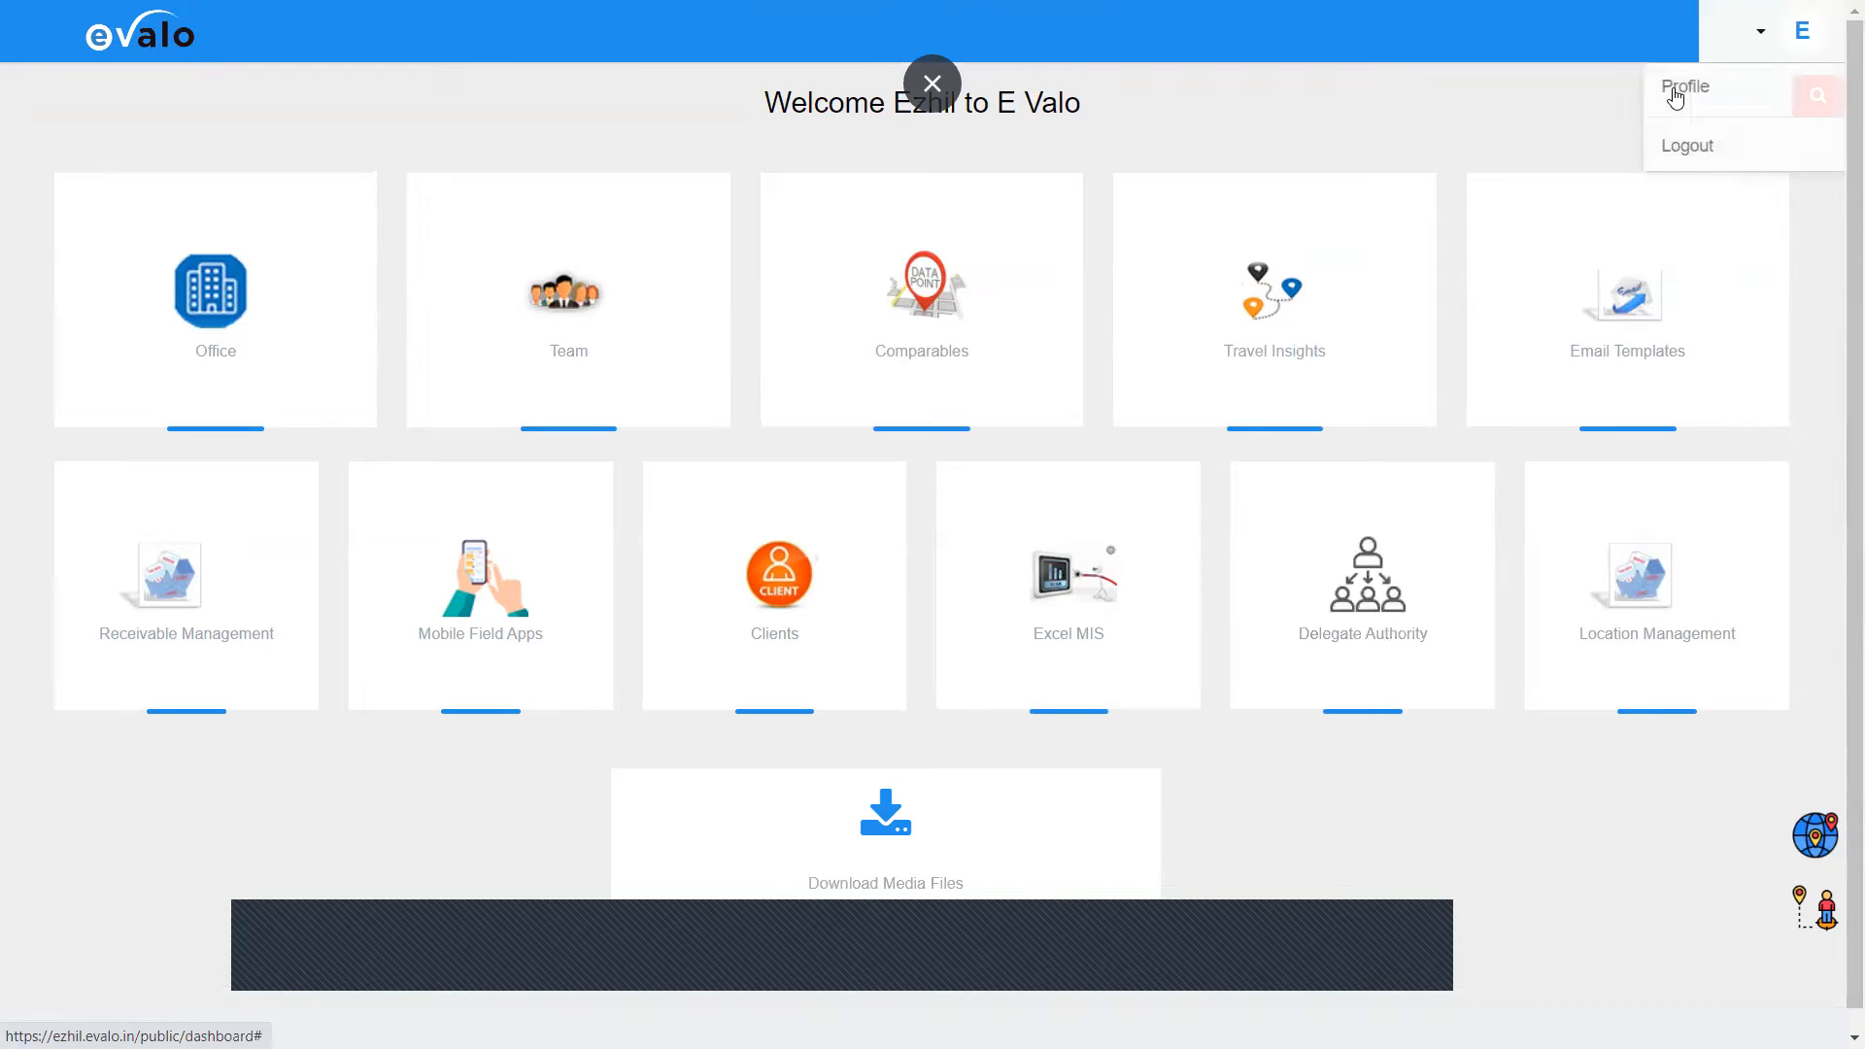
click(1675, 96)
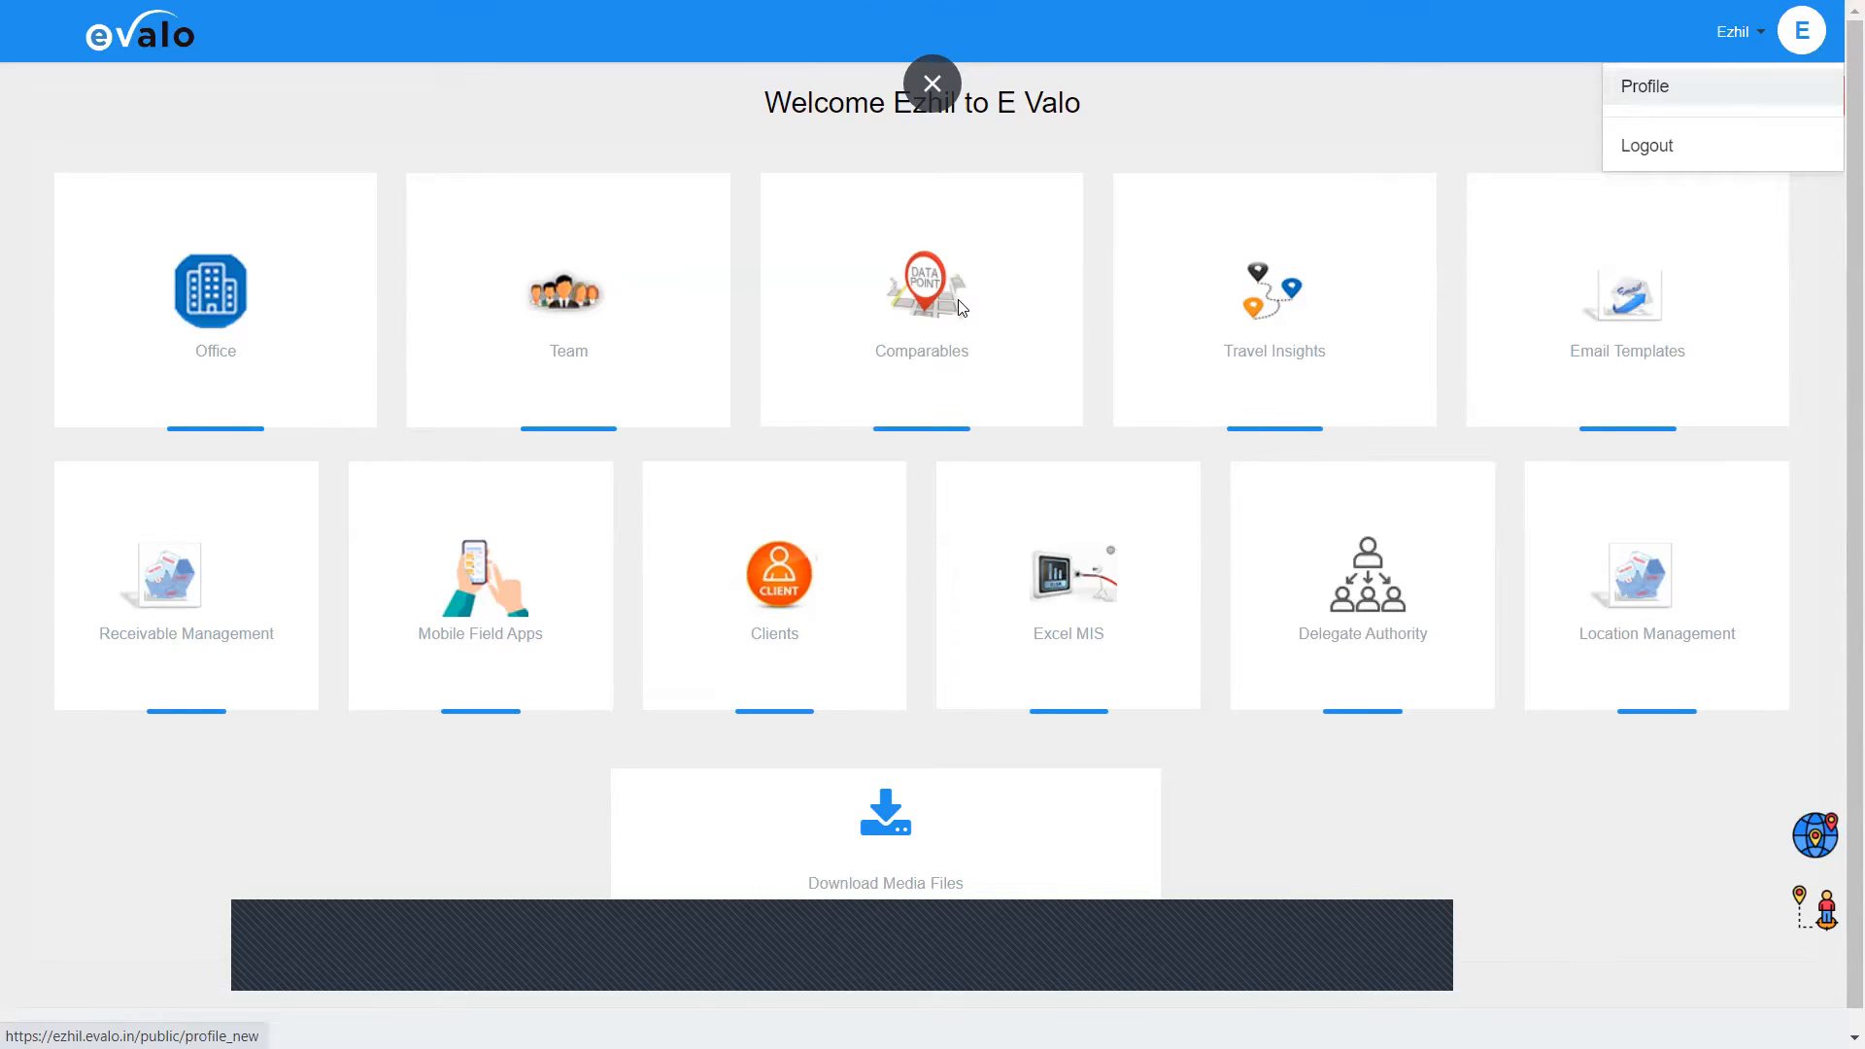
click(1606, 83)
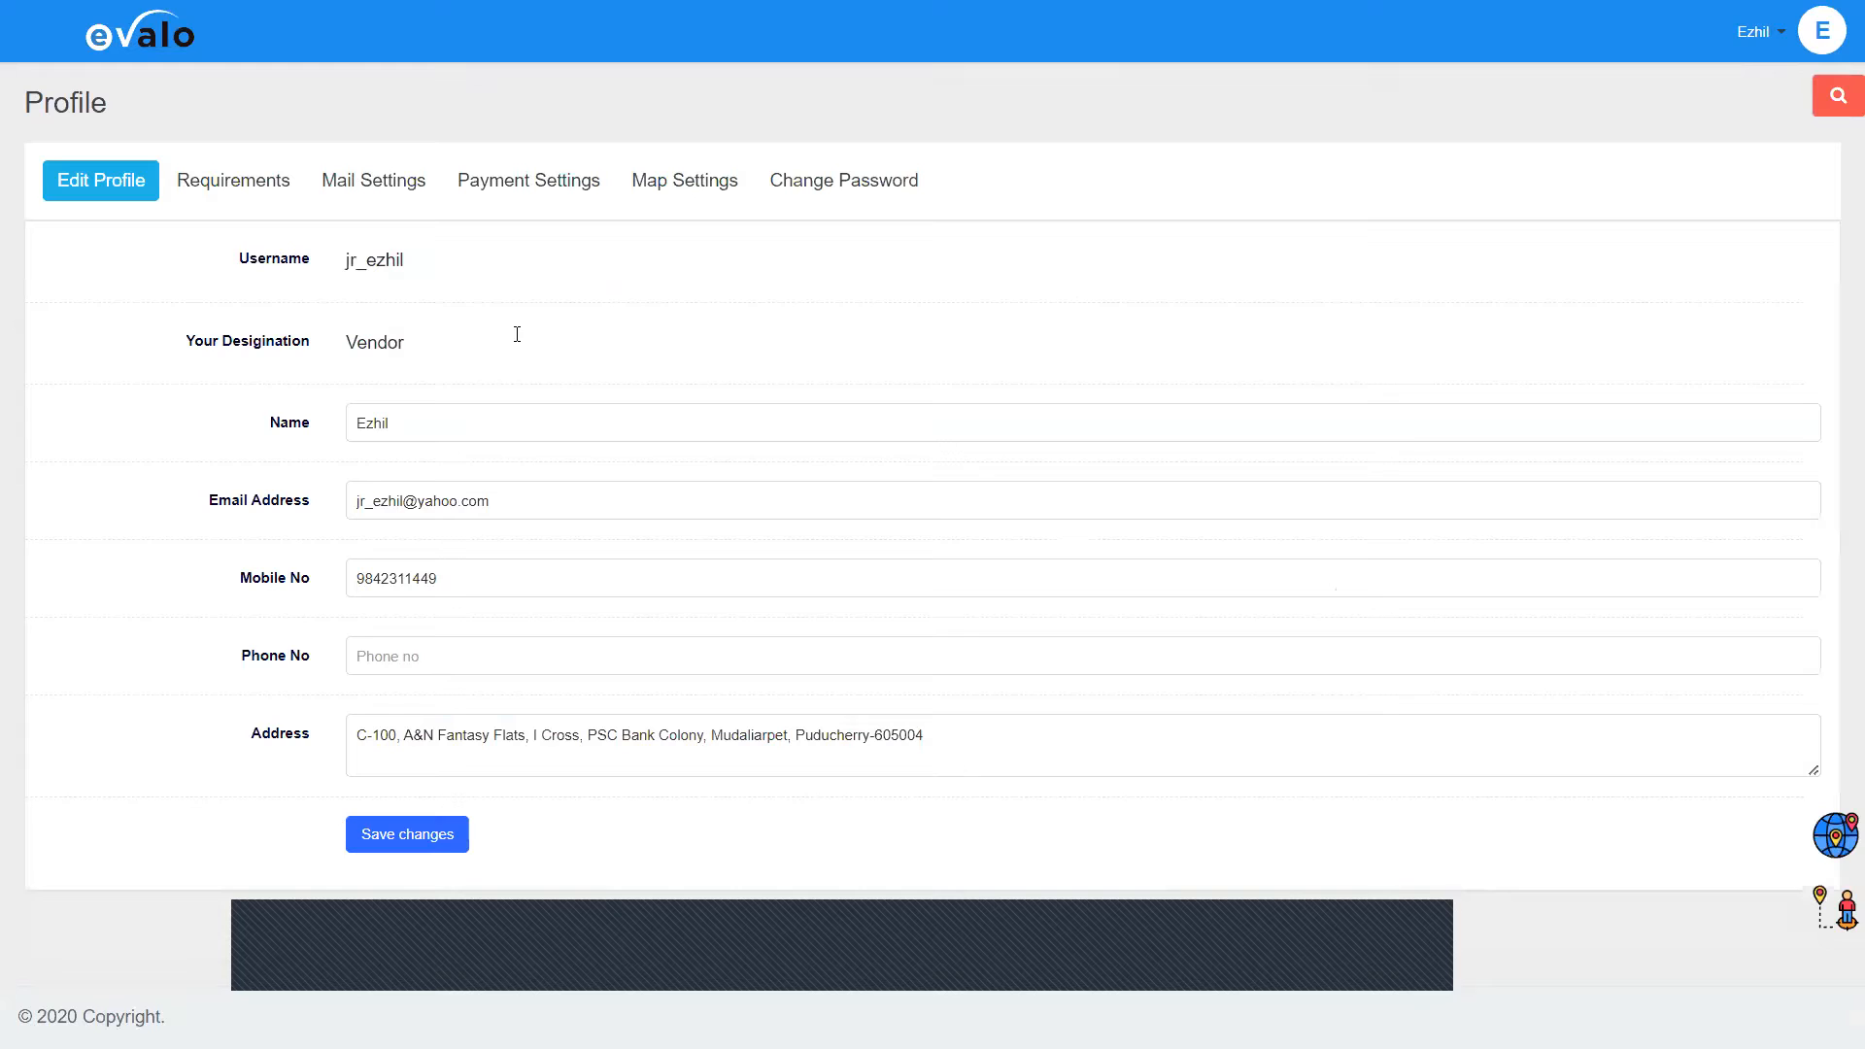
click(233, 181)
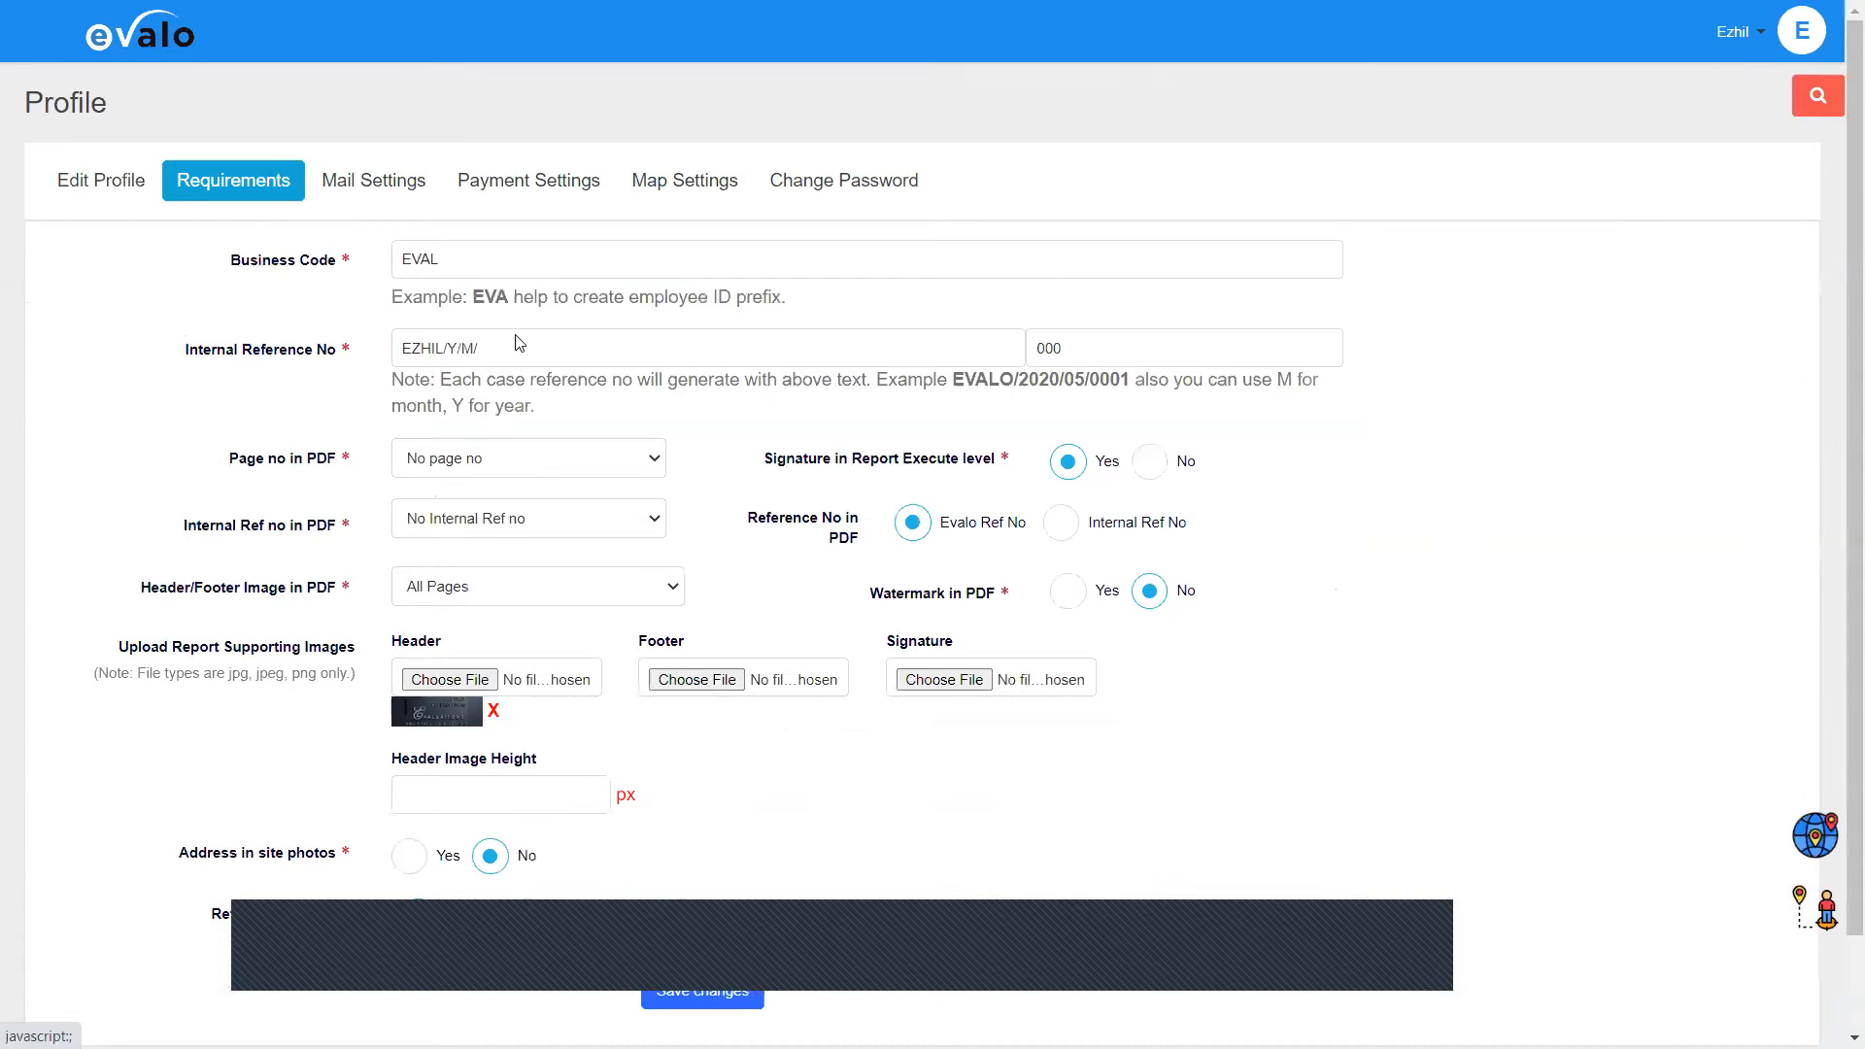
scroll(518, 343, down, 2)
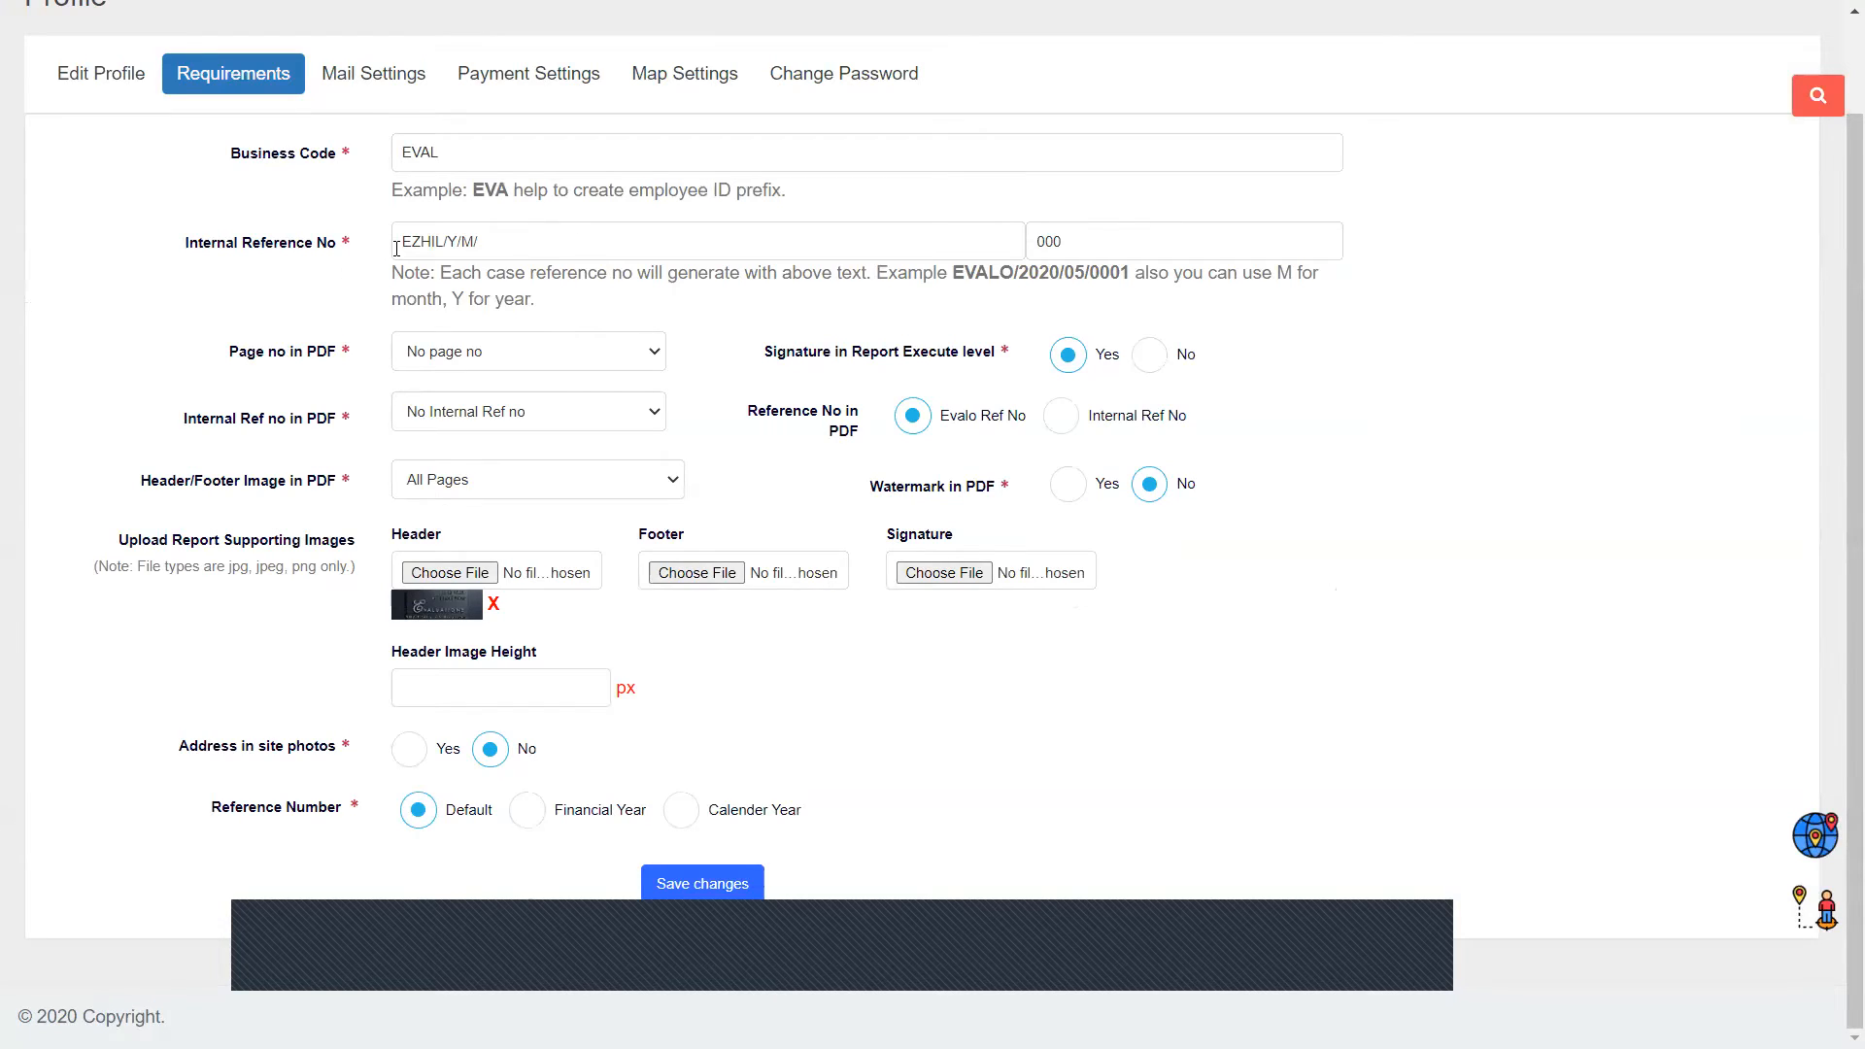
drag(478, 242, 399, 242)
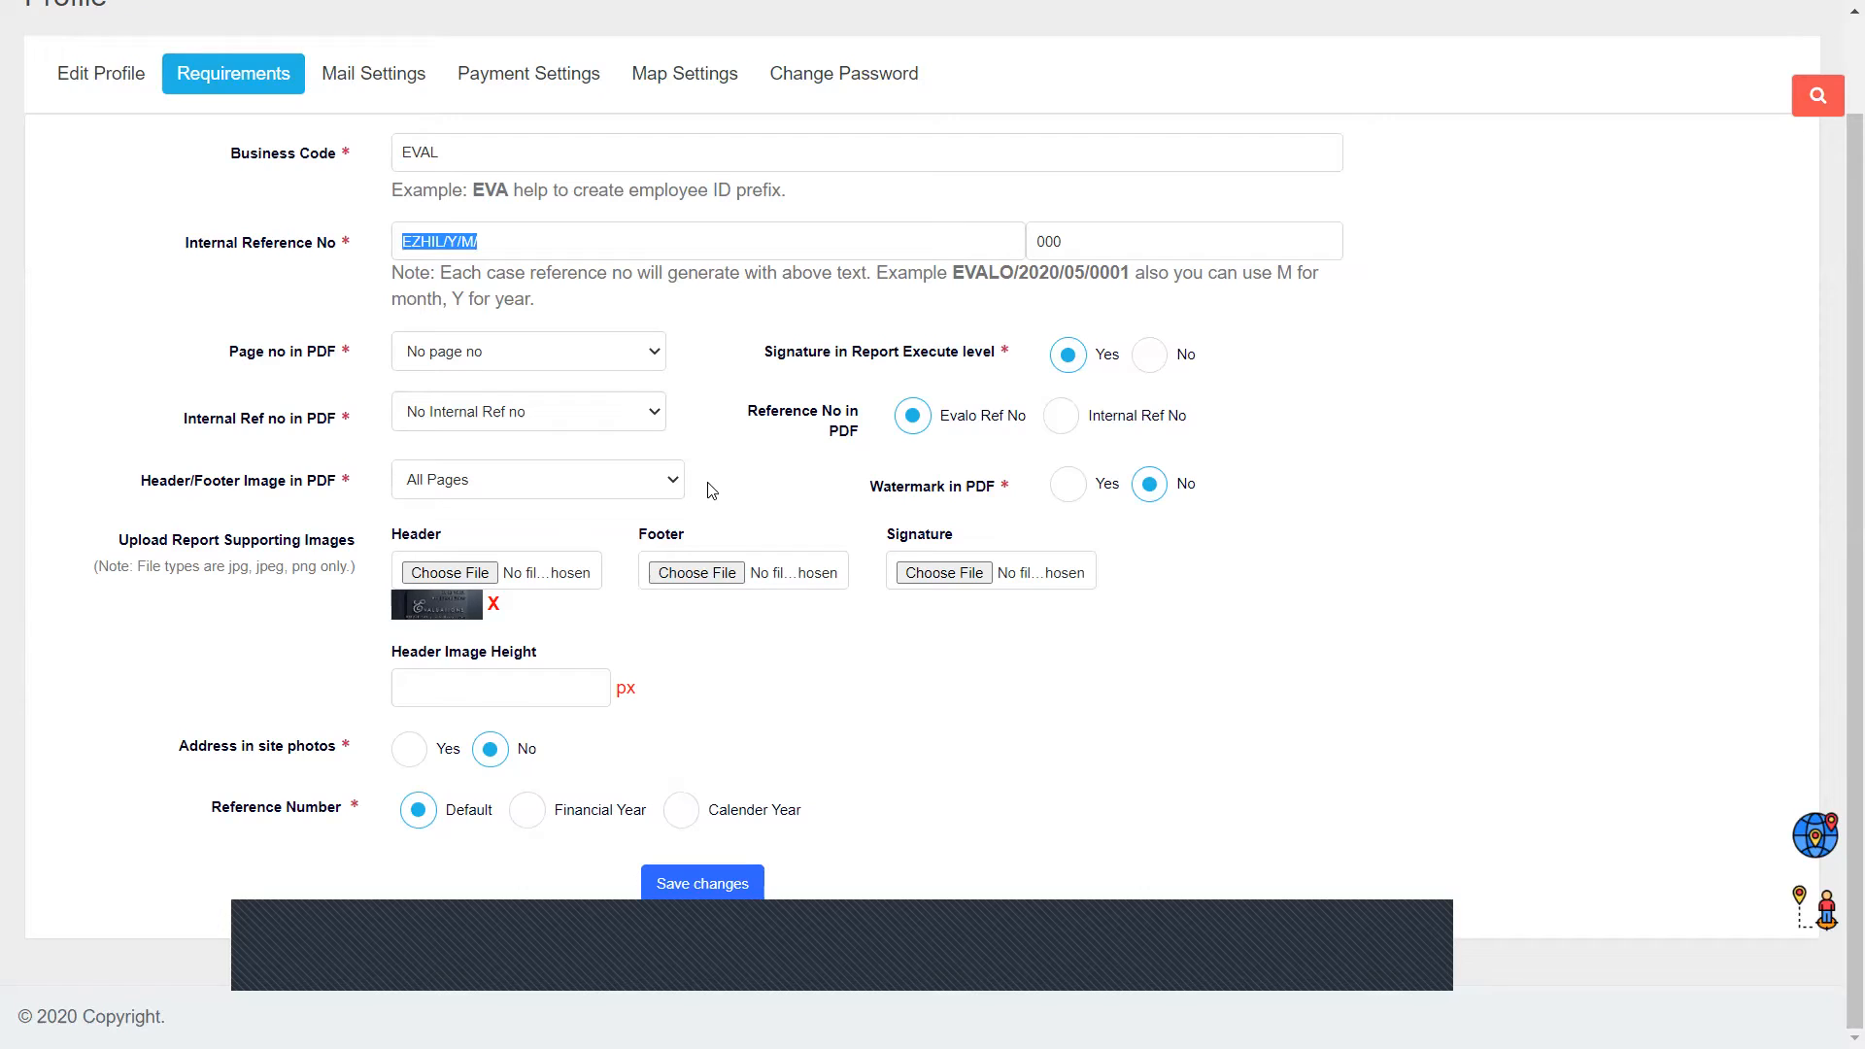
drag(953, 272, 1110, 274)
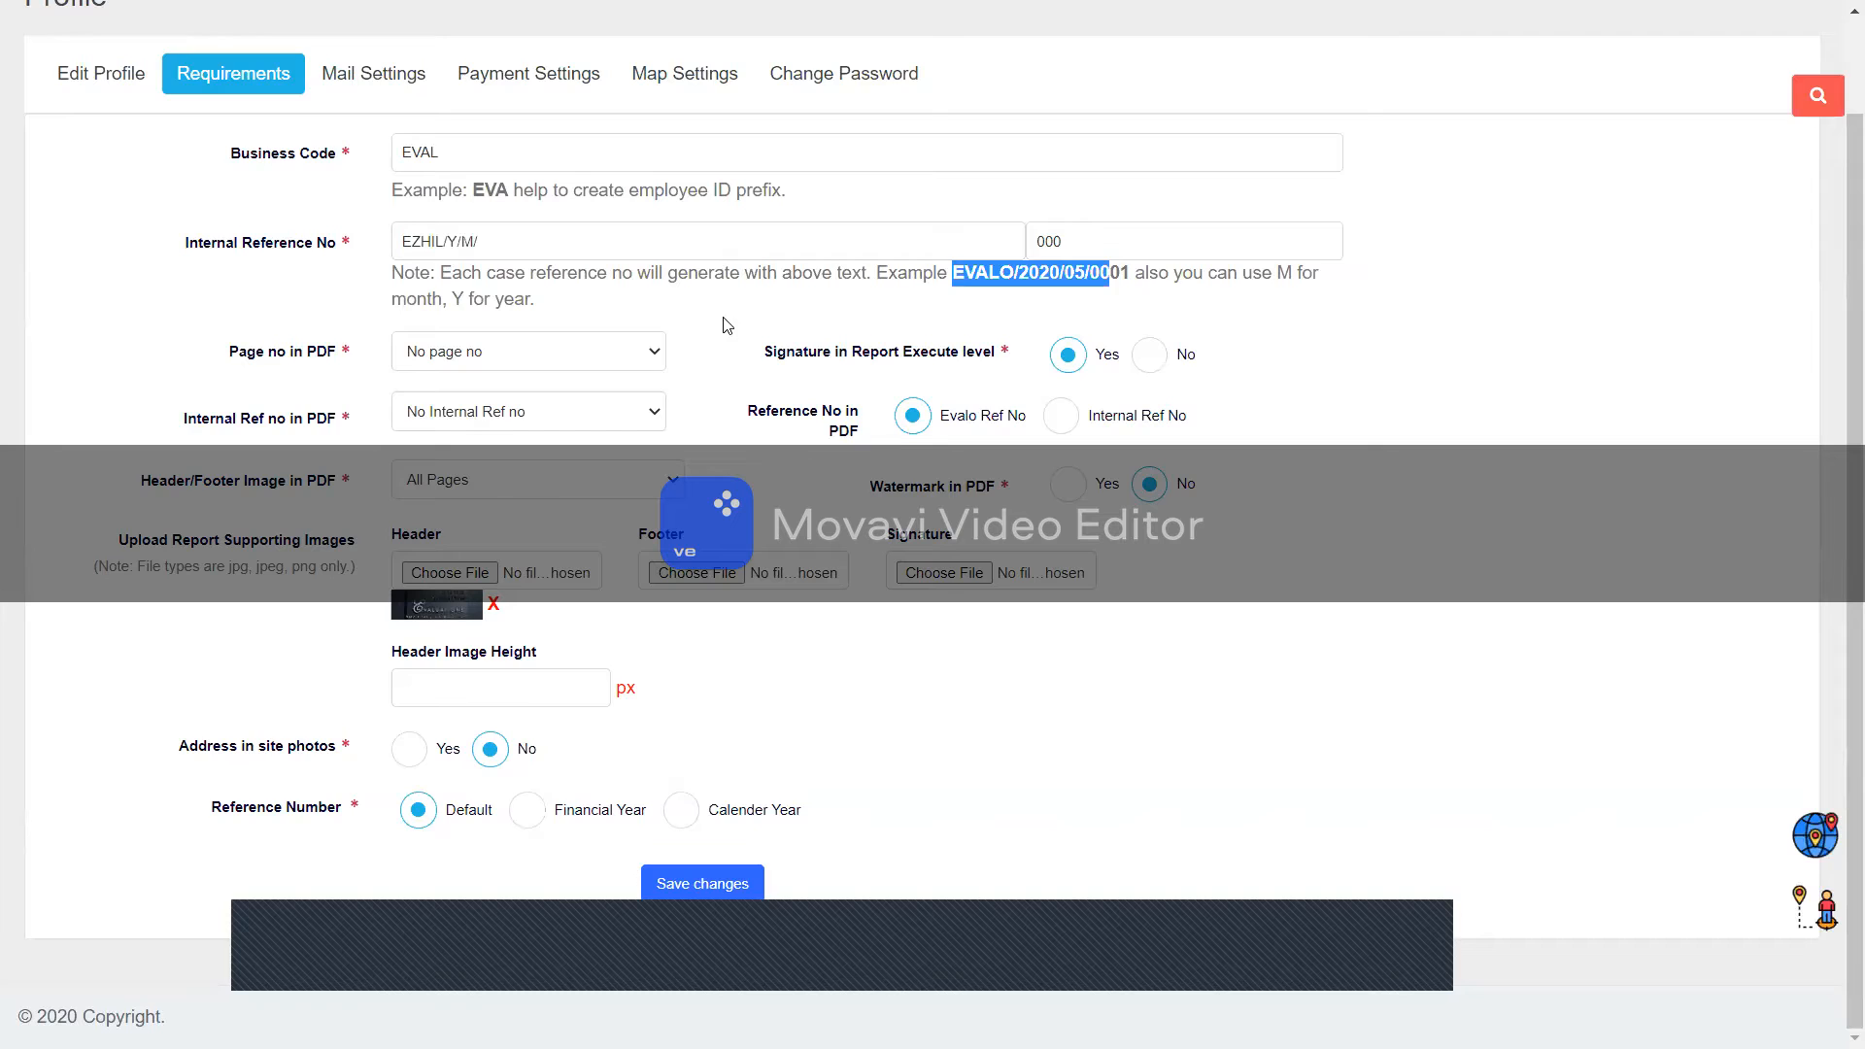
click(838, 463)
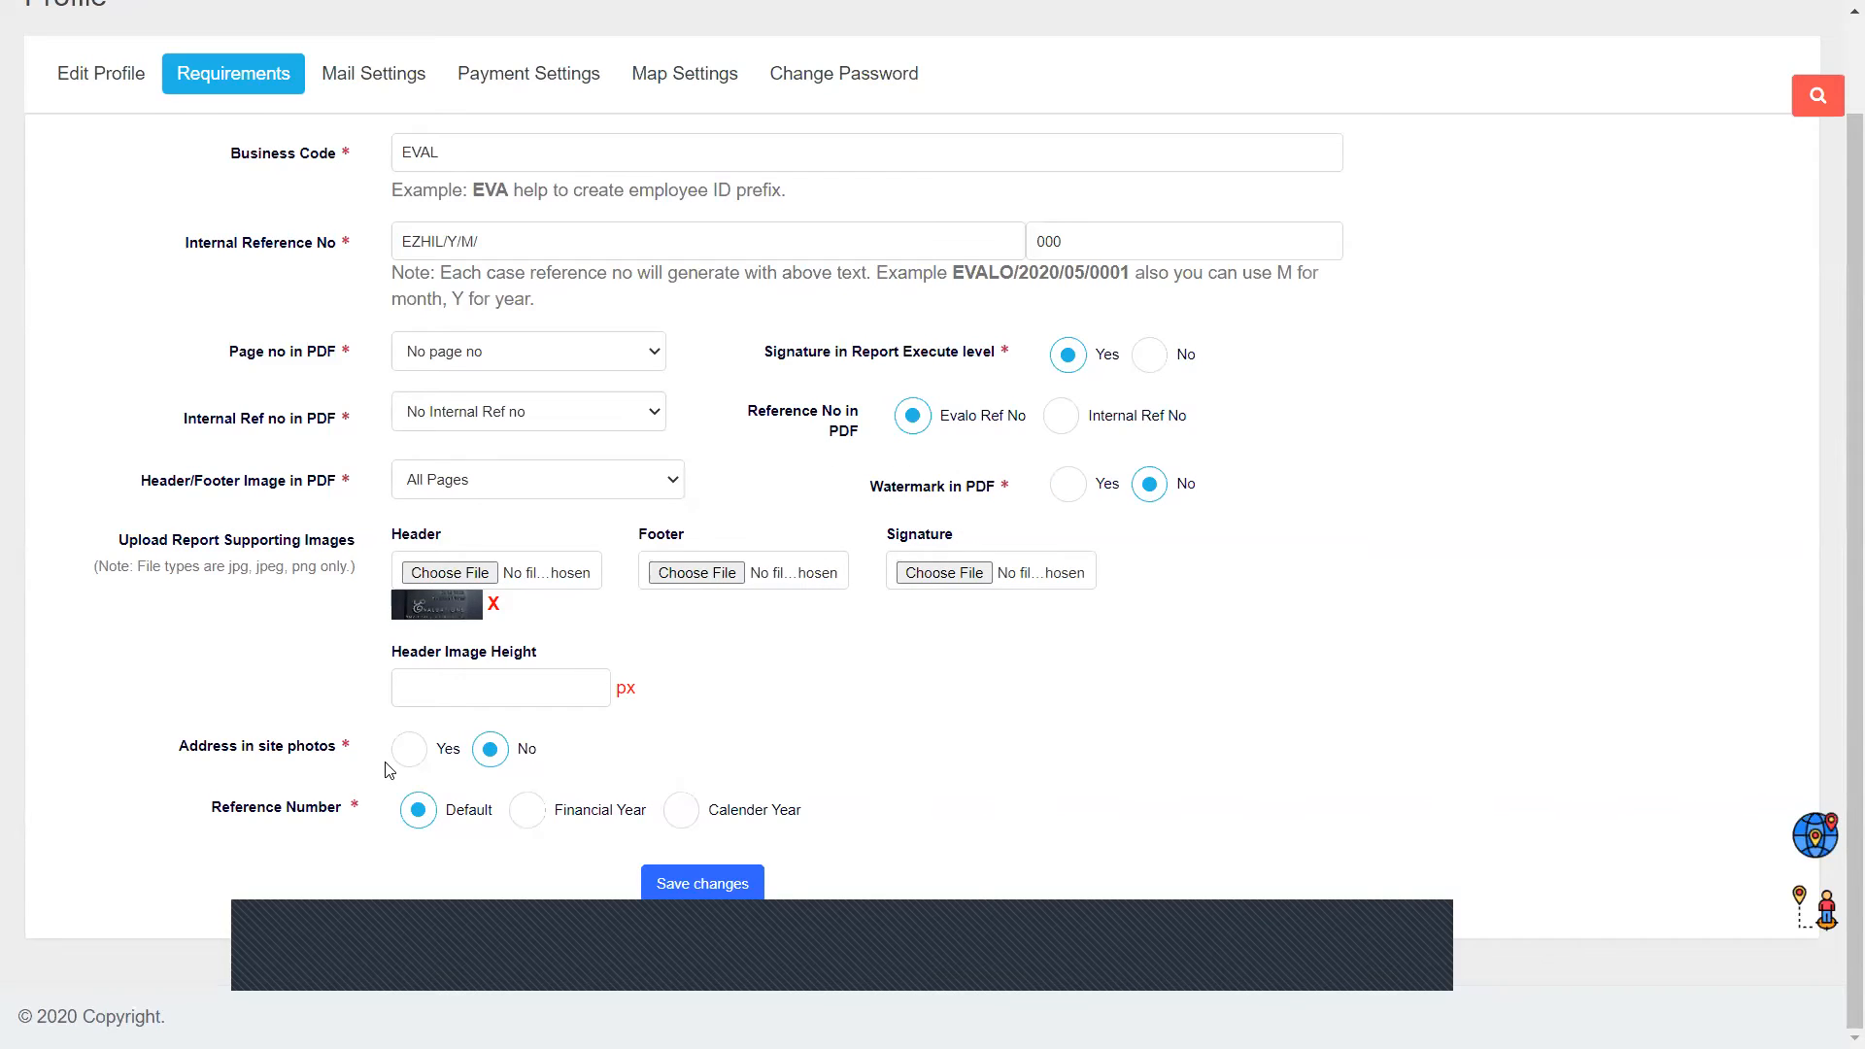
triple_click(386, 770)
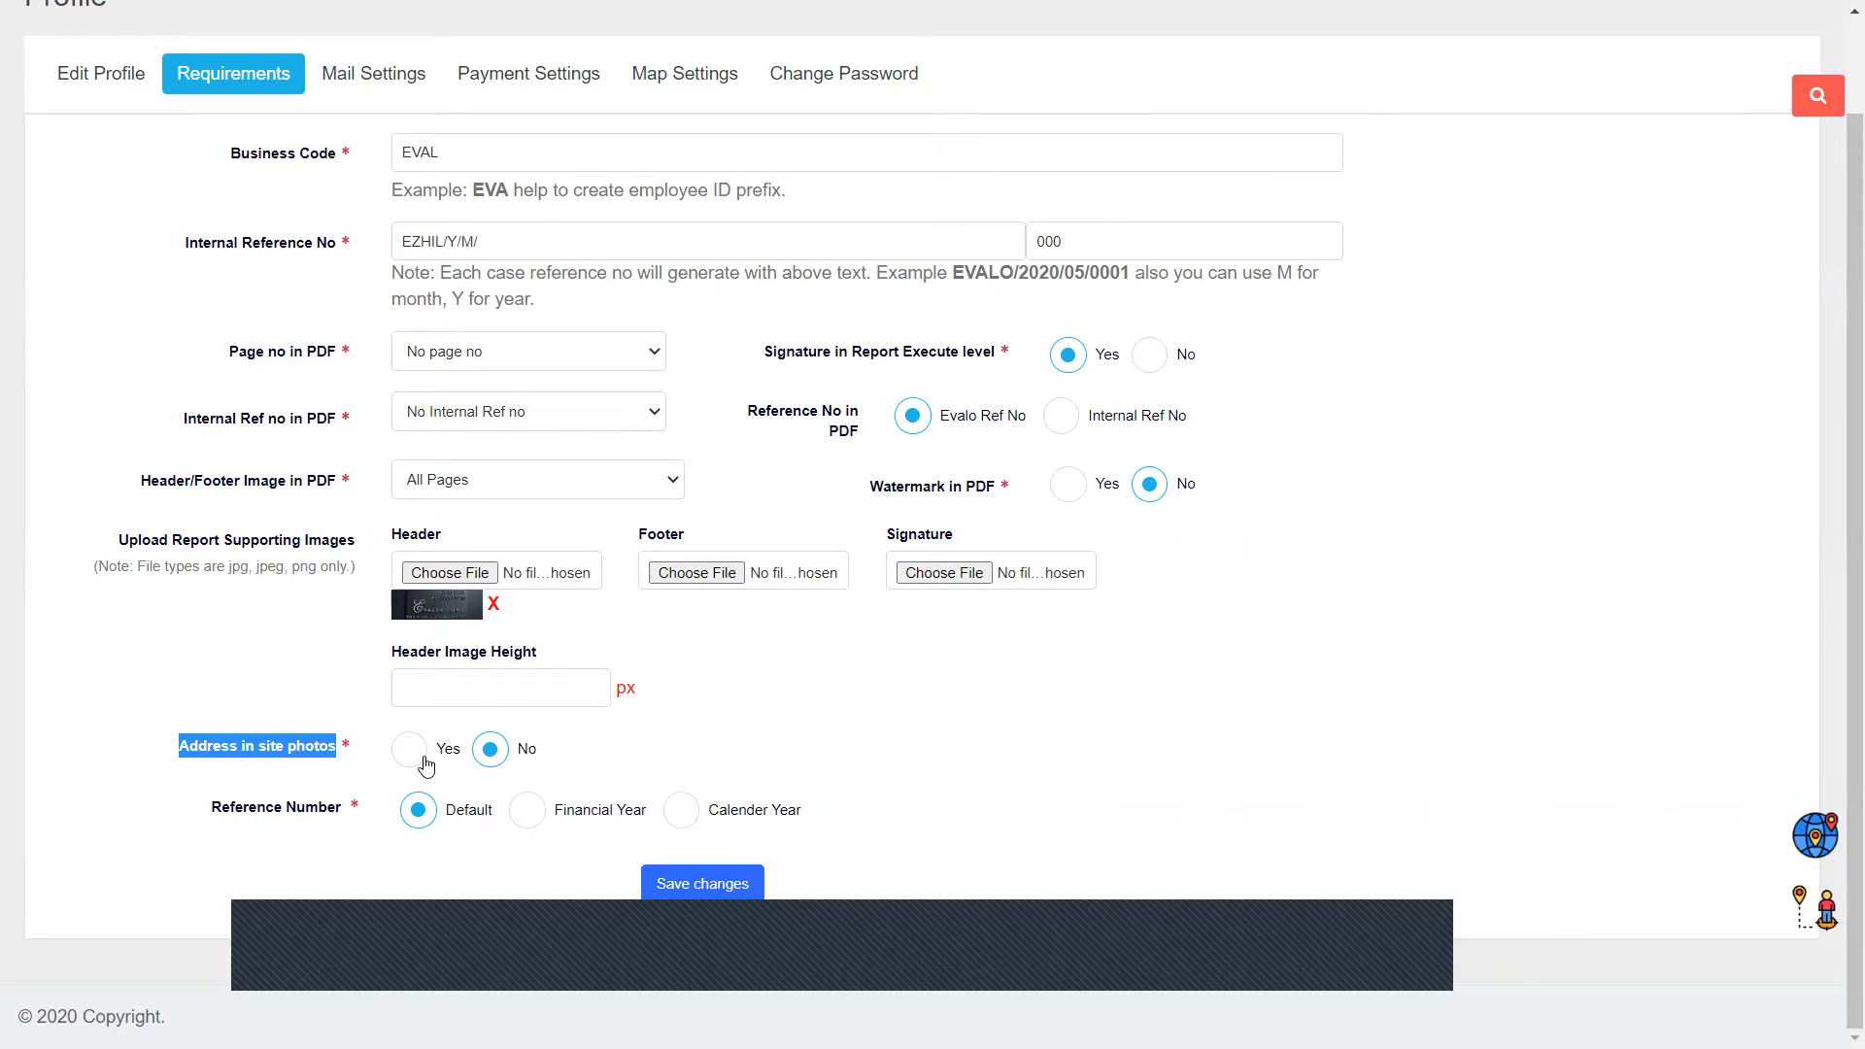
click(372, 831)
triple_click(372, 828)
click(372, 825)
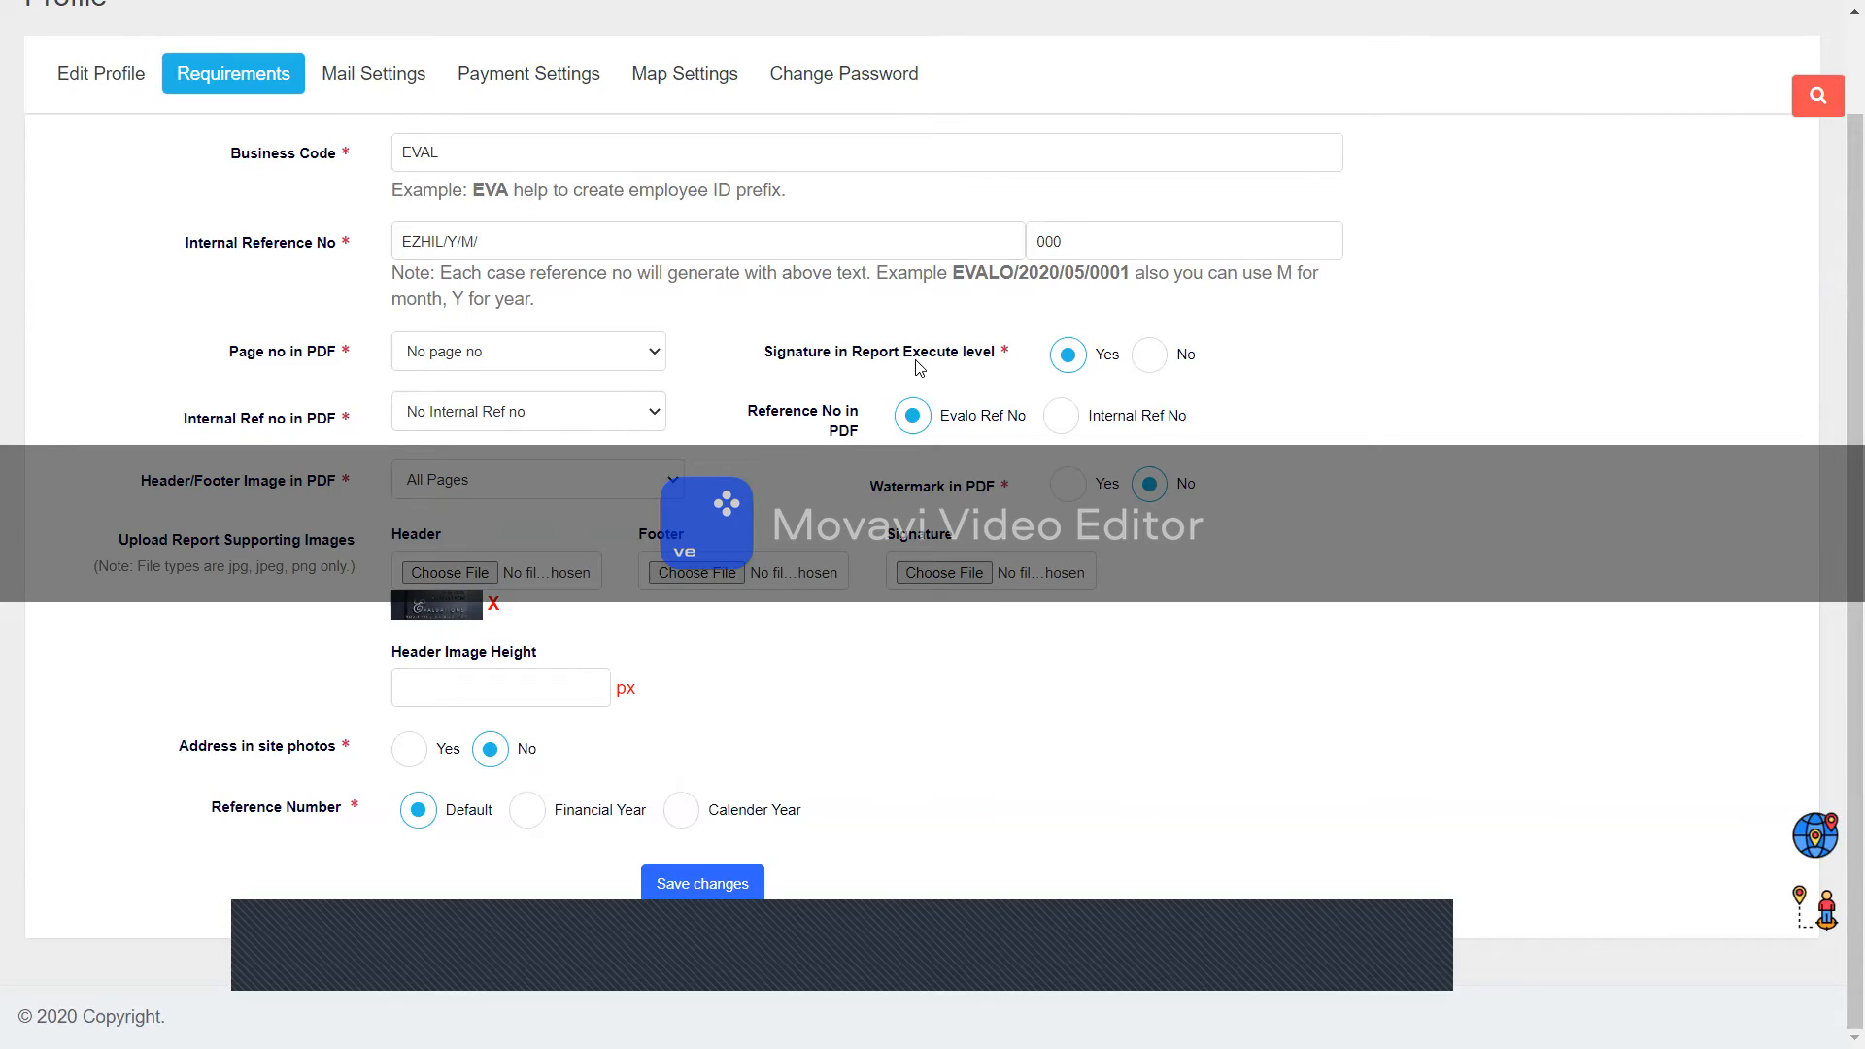
key(ctrl+a)
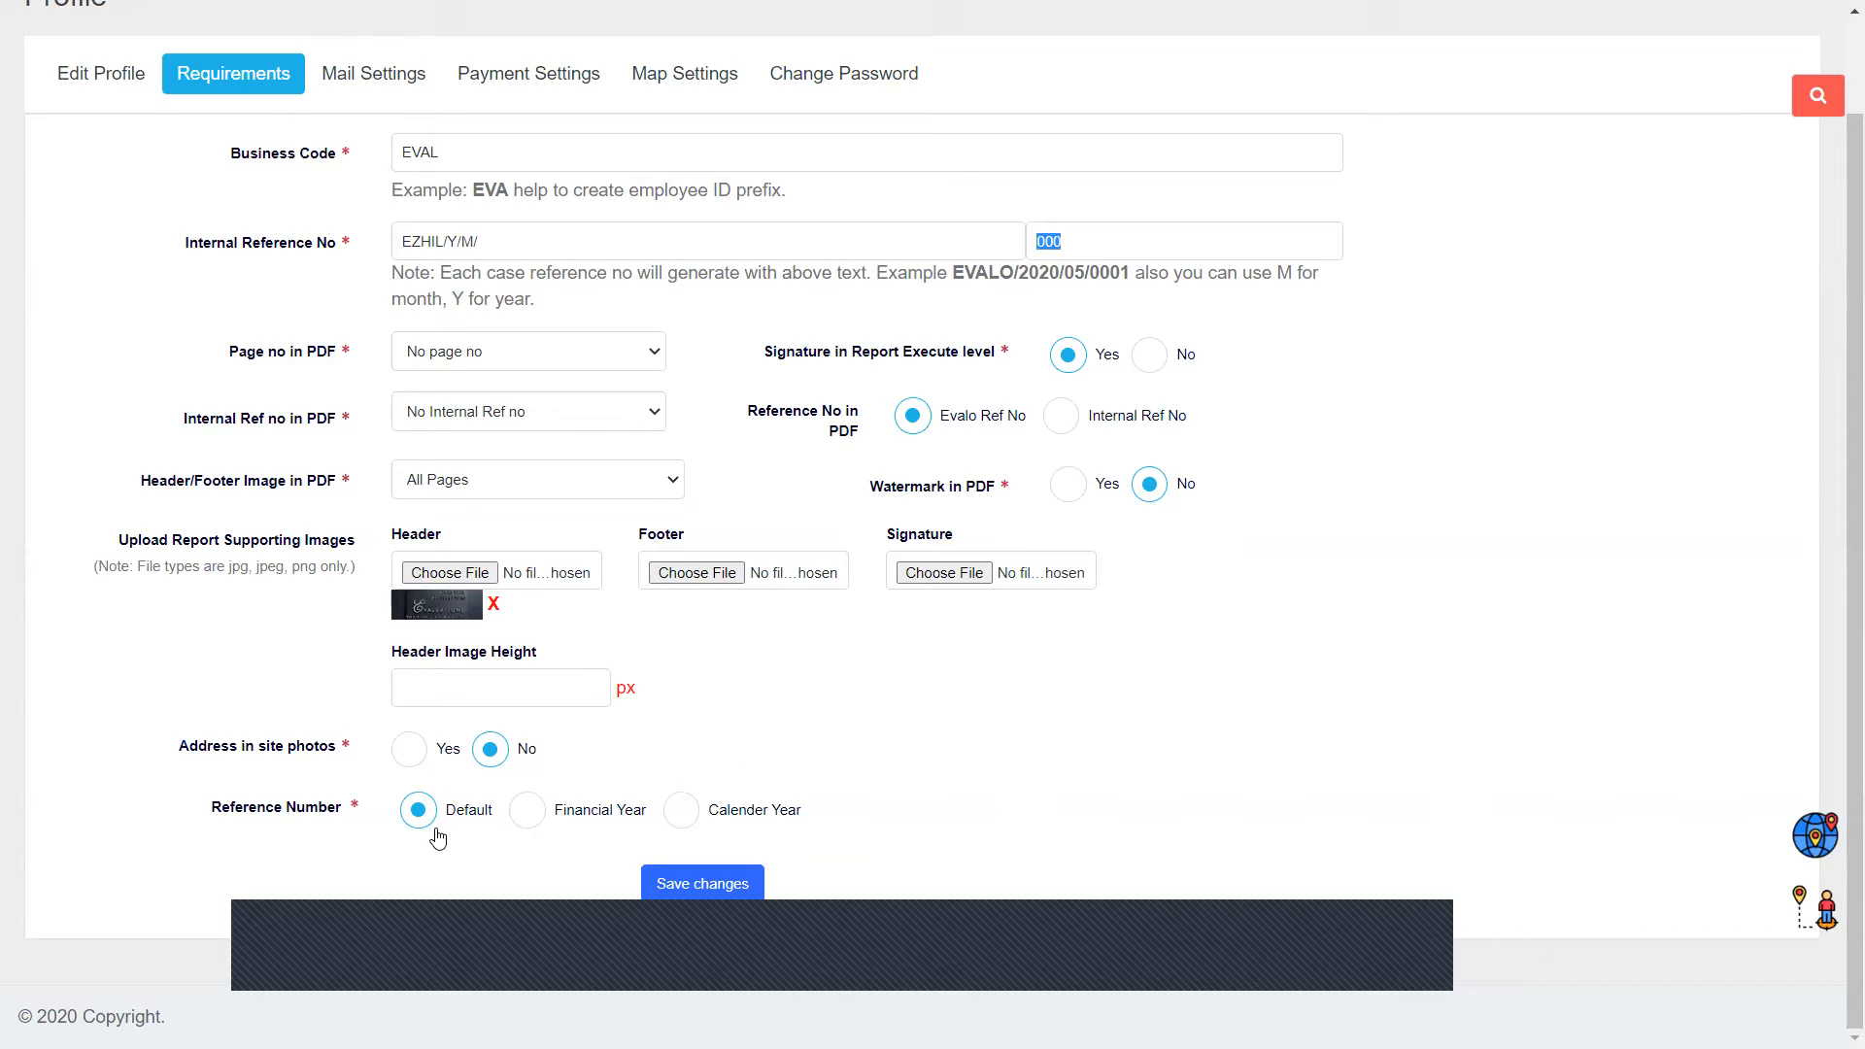
drag(424, 837, 584, 841)
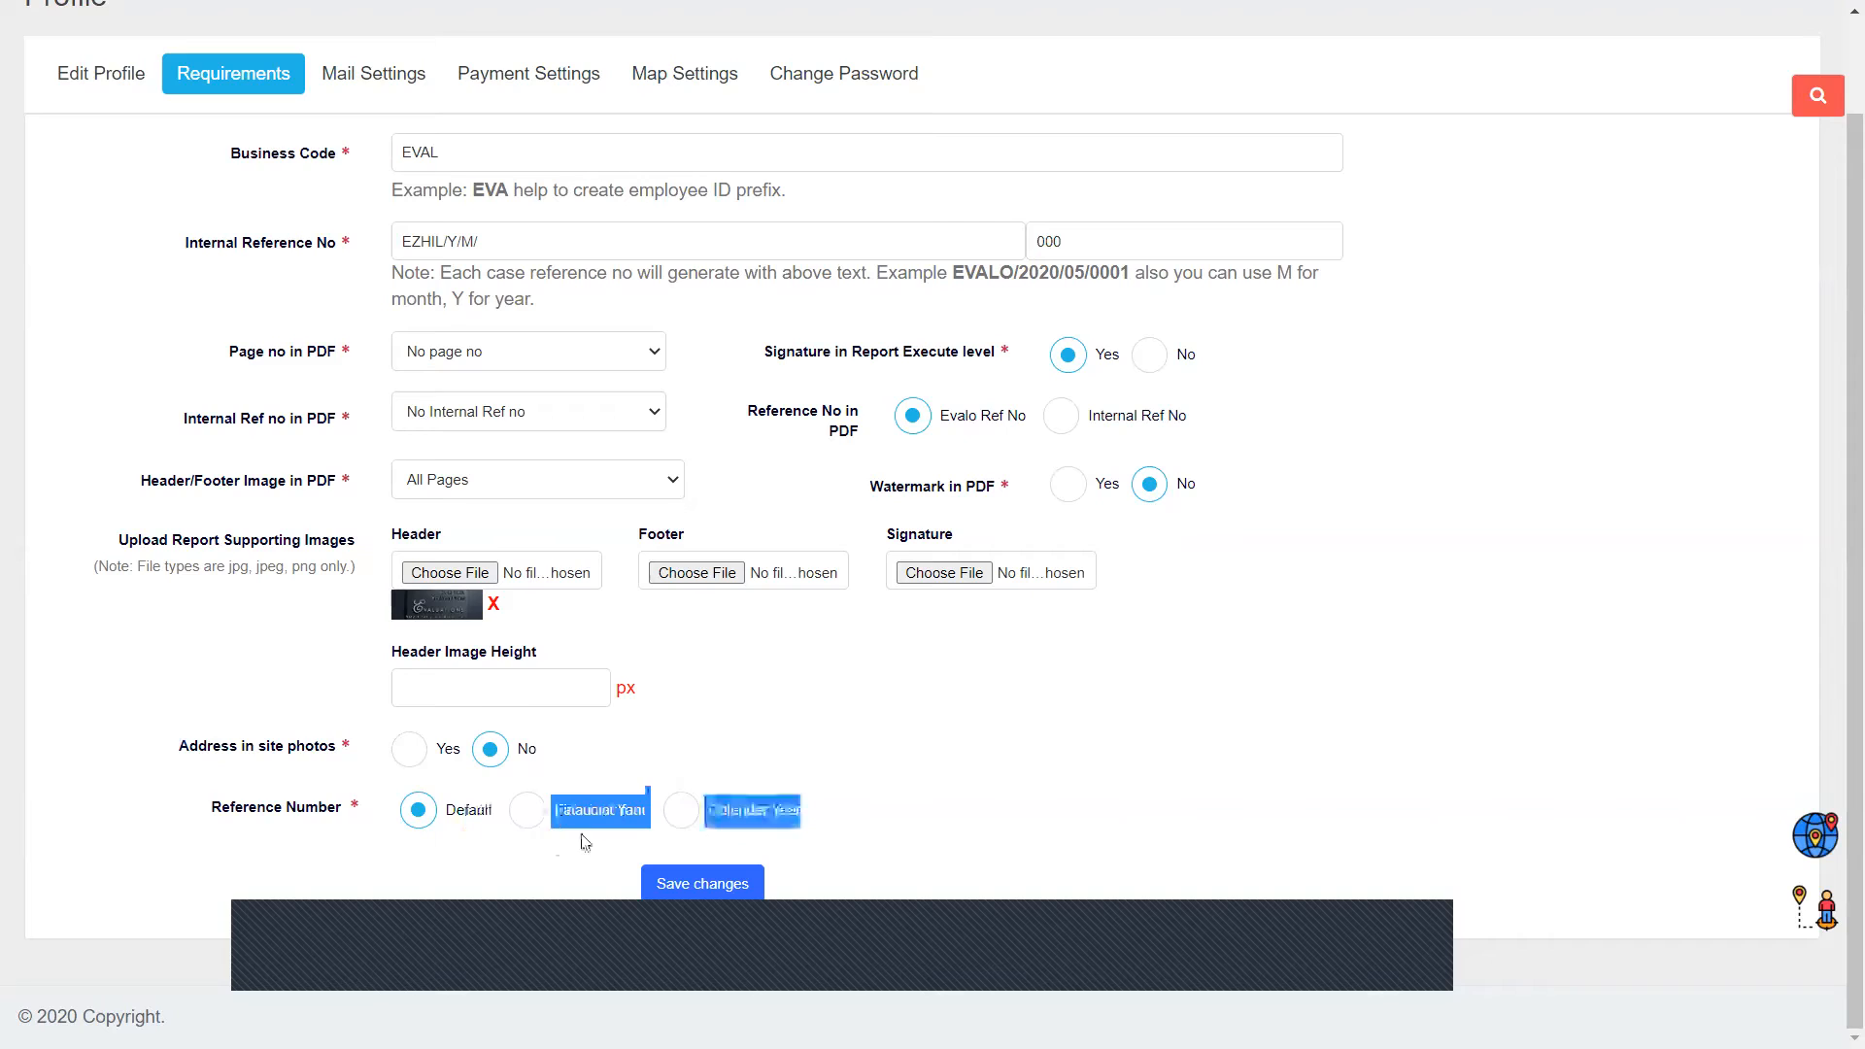
click(535, 814)
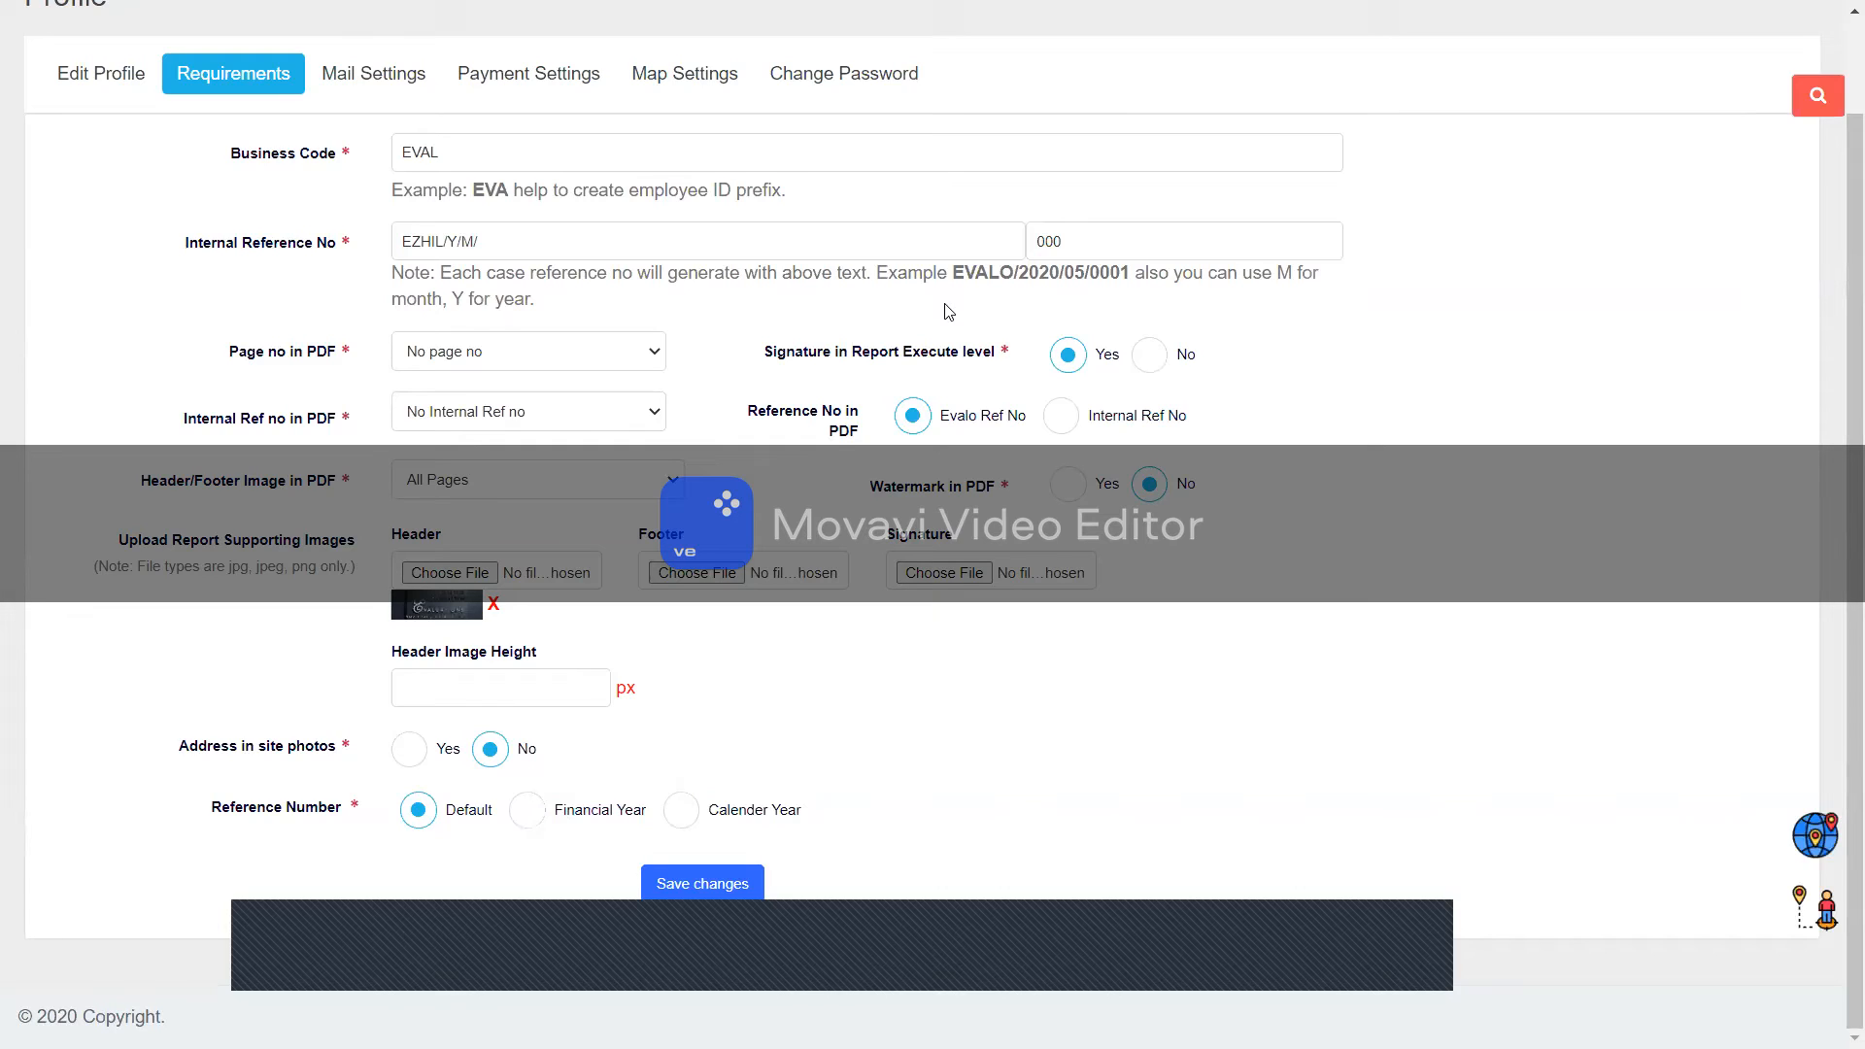
drag(952, 273, 1126, 276)
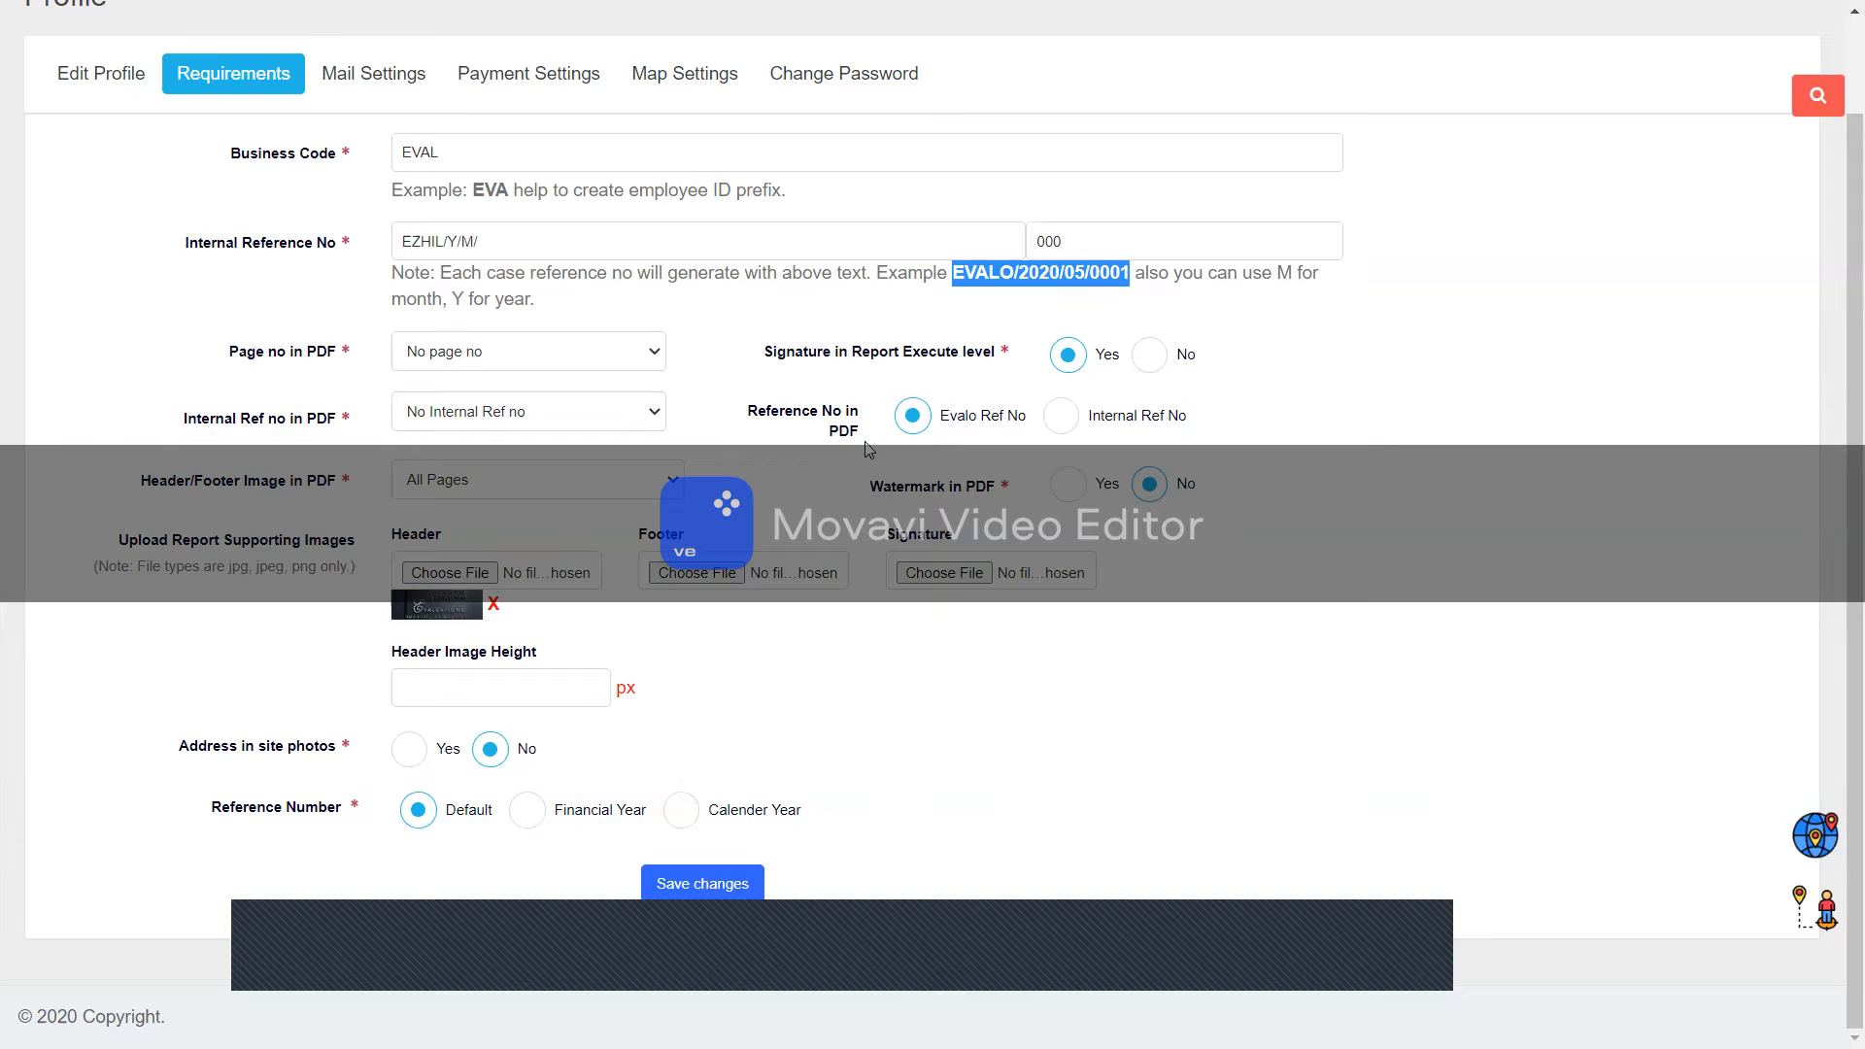
Step: Browse Mail and Payment settings, then review Map Settings' API key and Location & Intelligence
scroll(614, 286, up, 2)
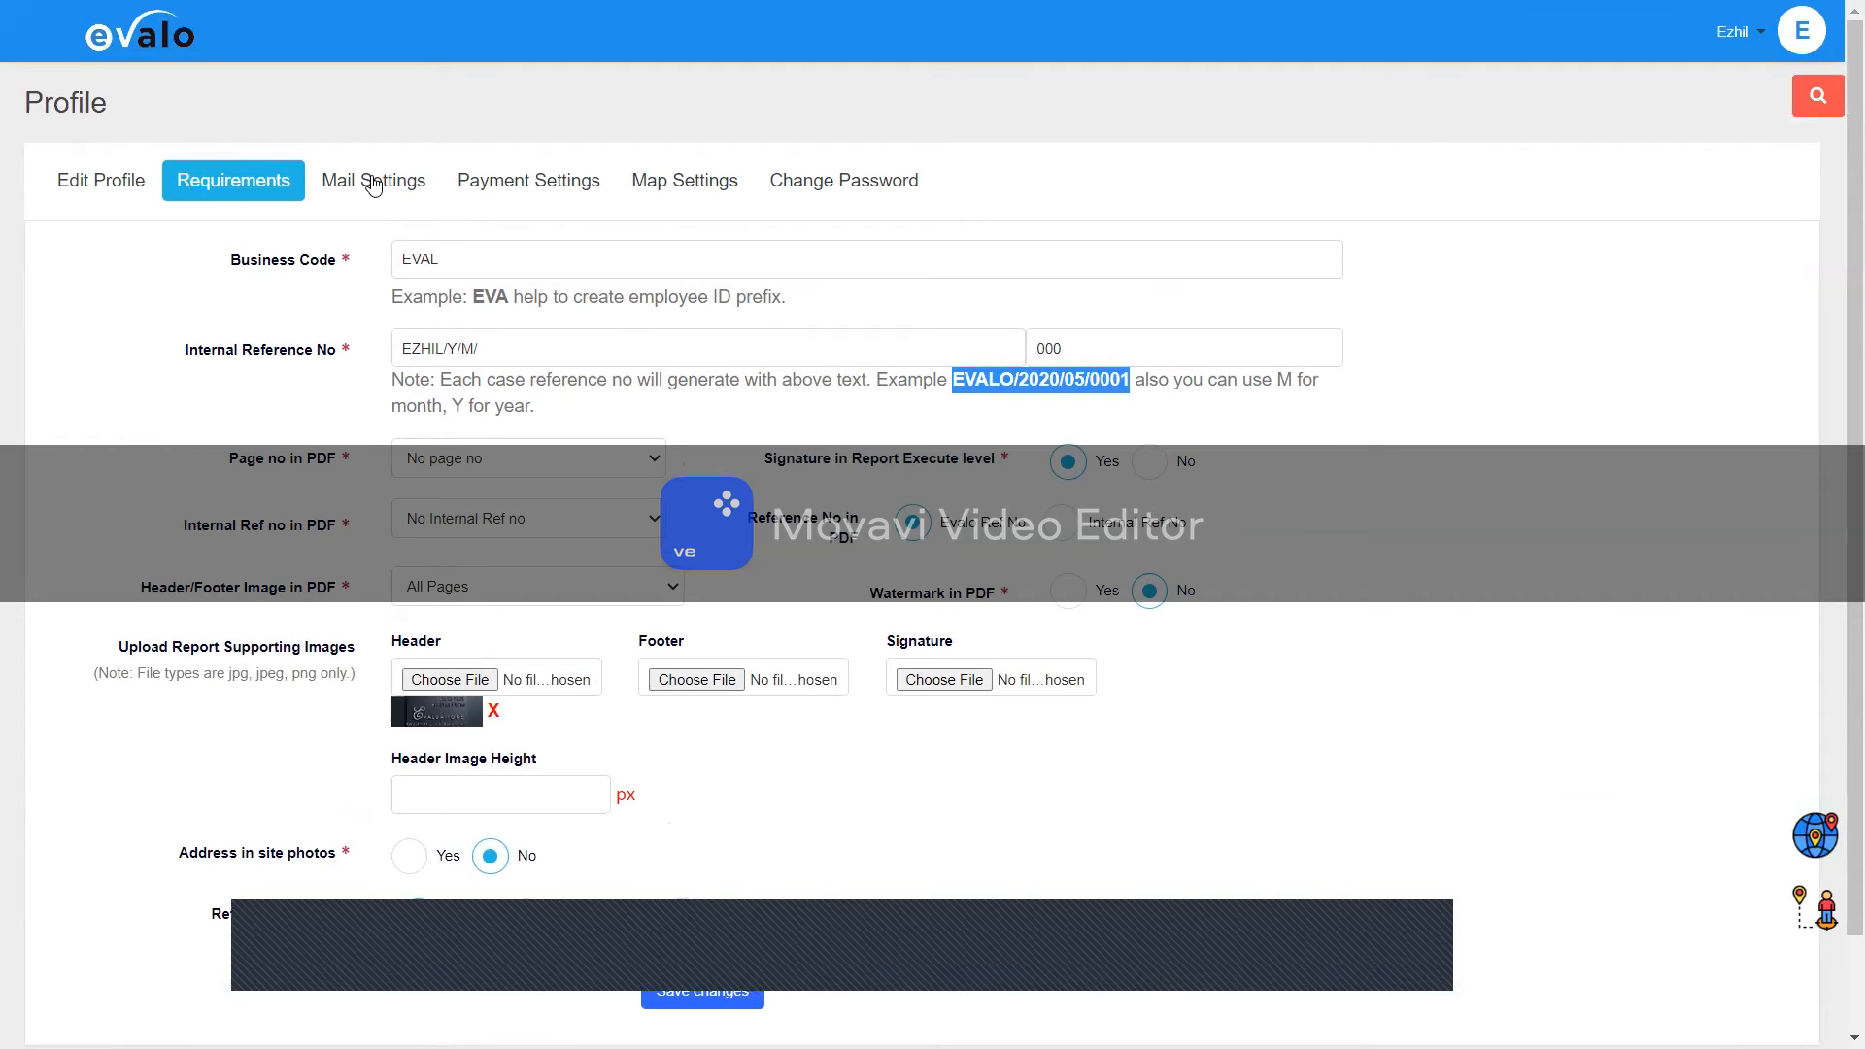
click(369, 182)
click(529, 186)
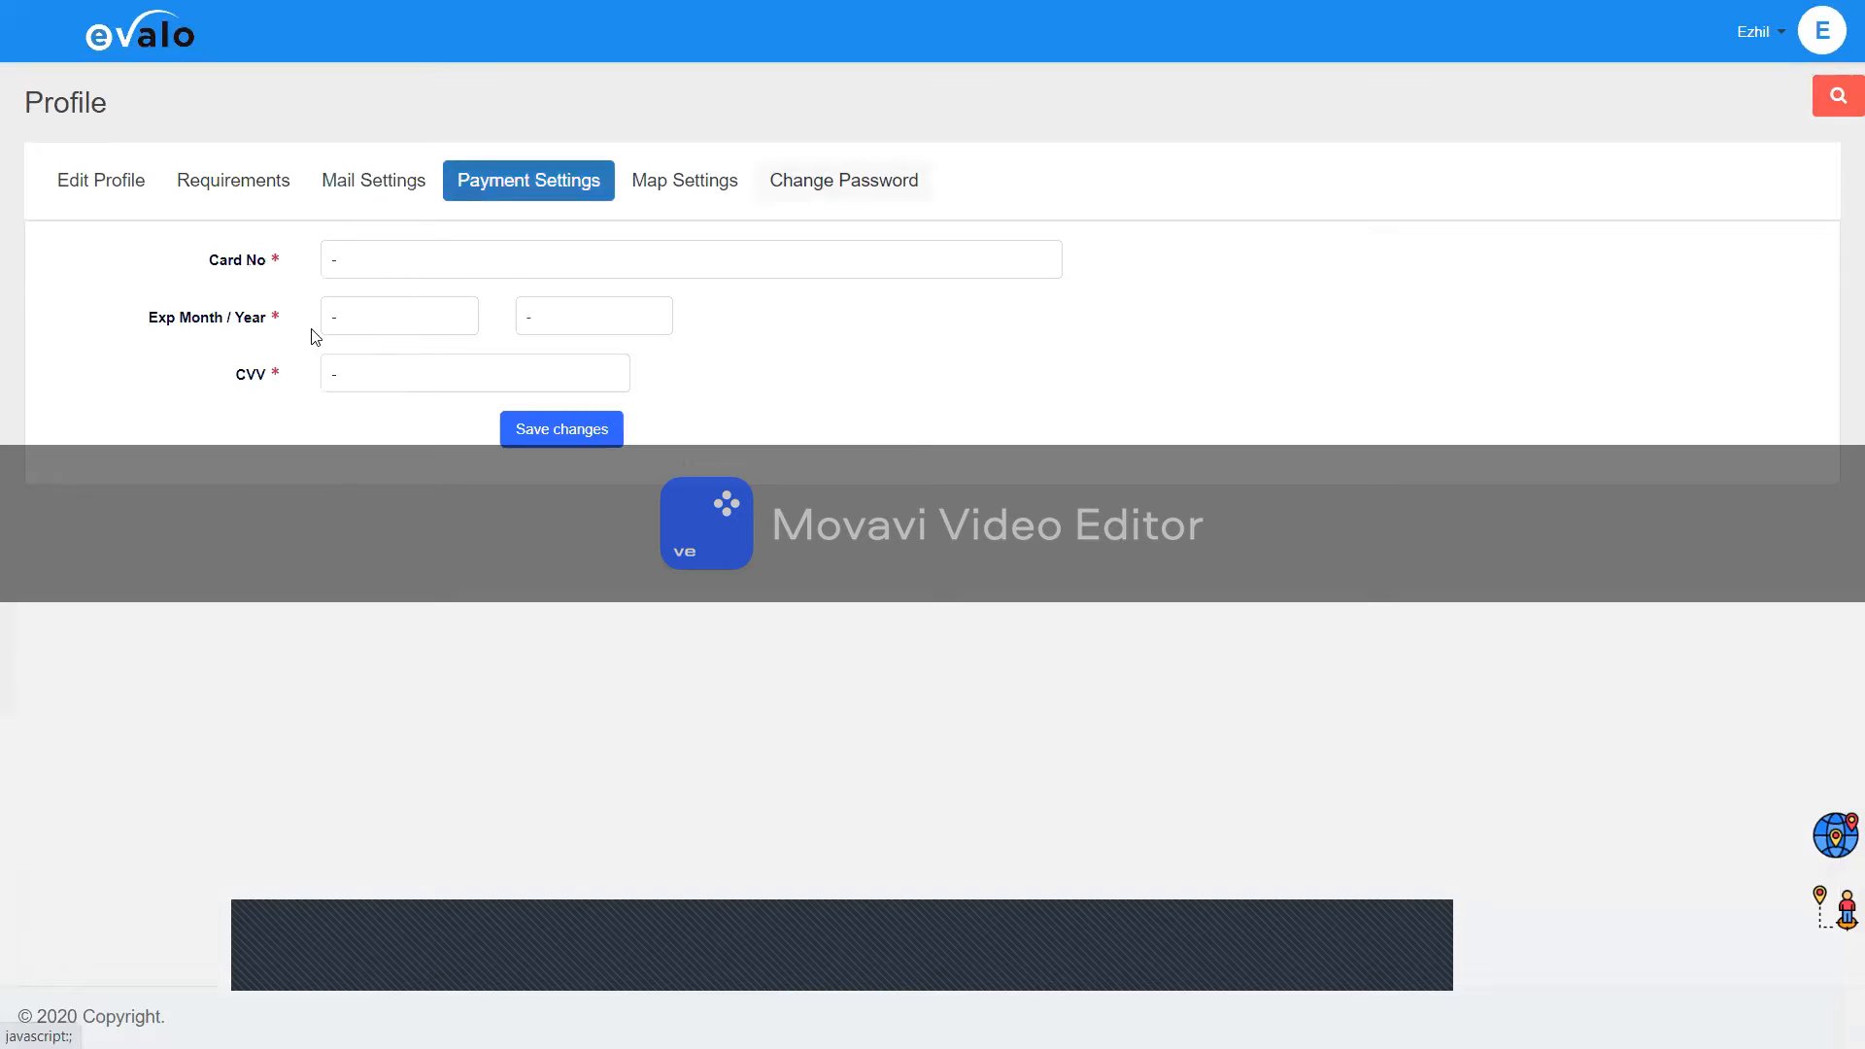
click(682, 182)
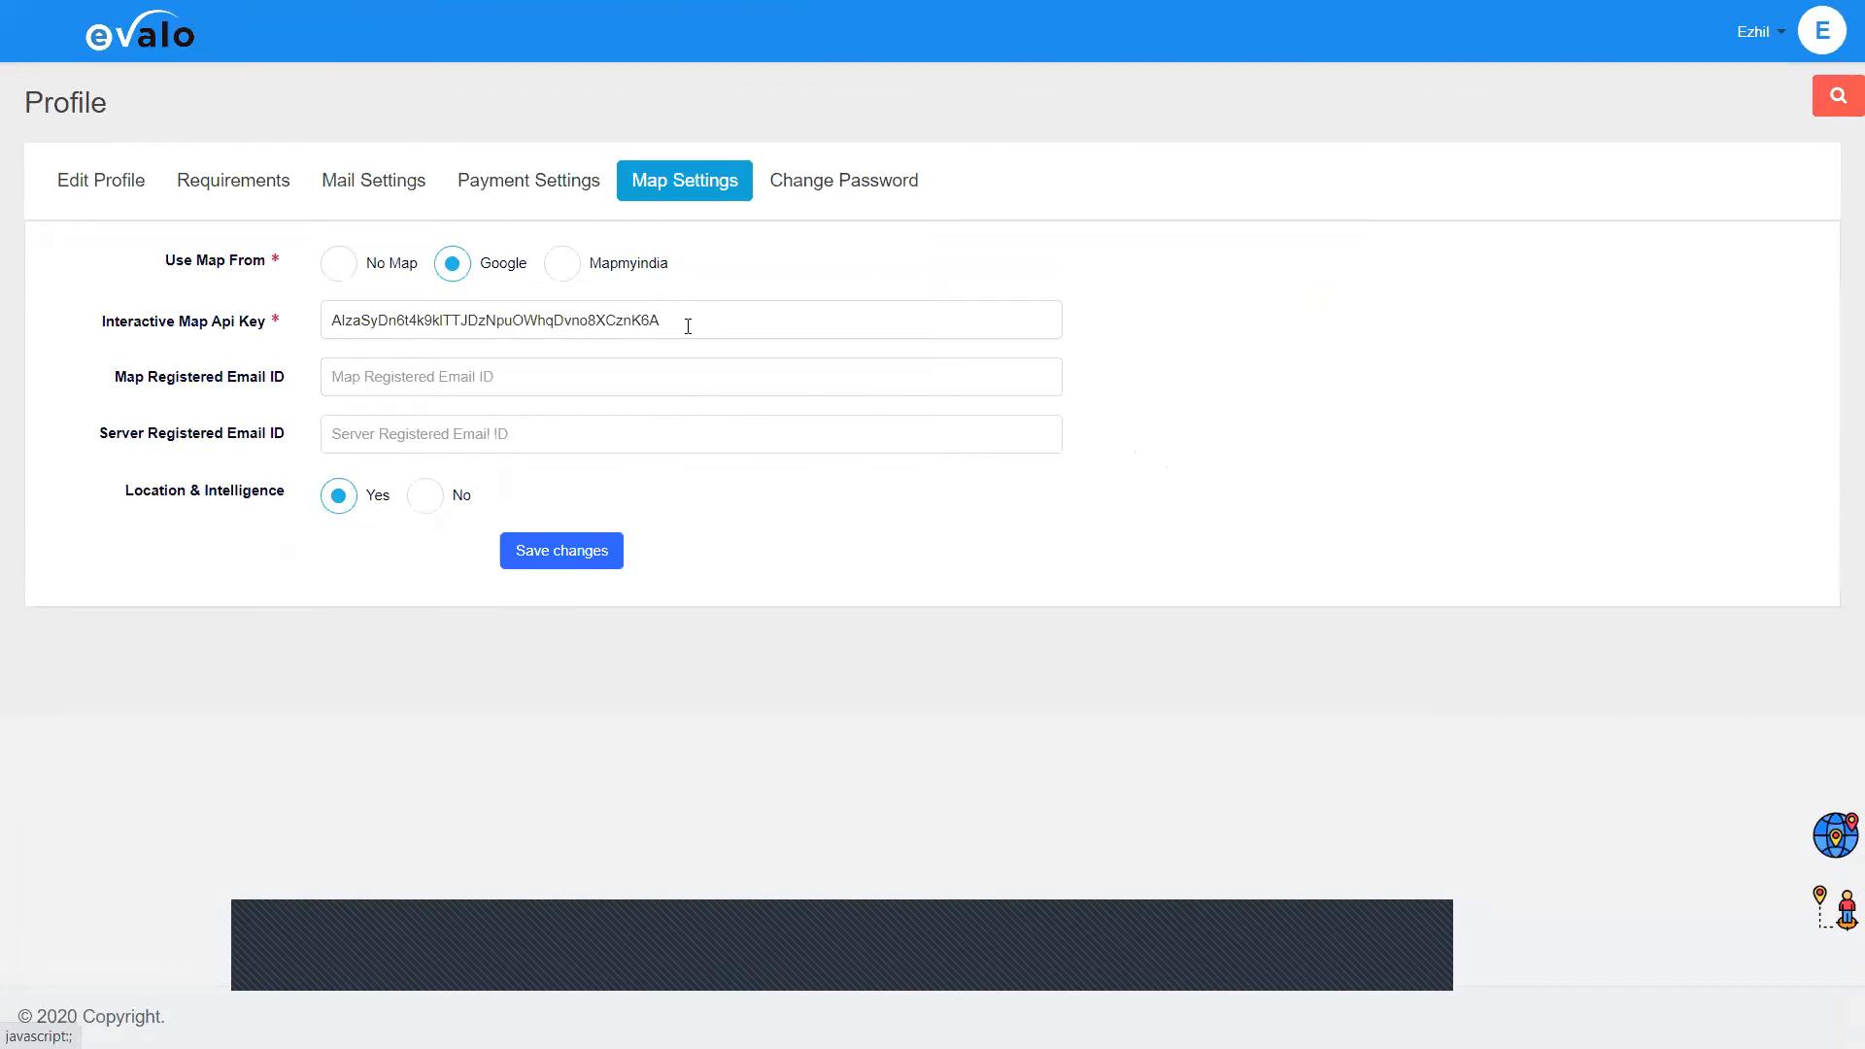
triple_click(688, 326)
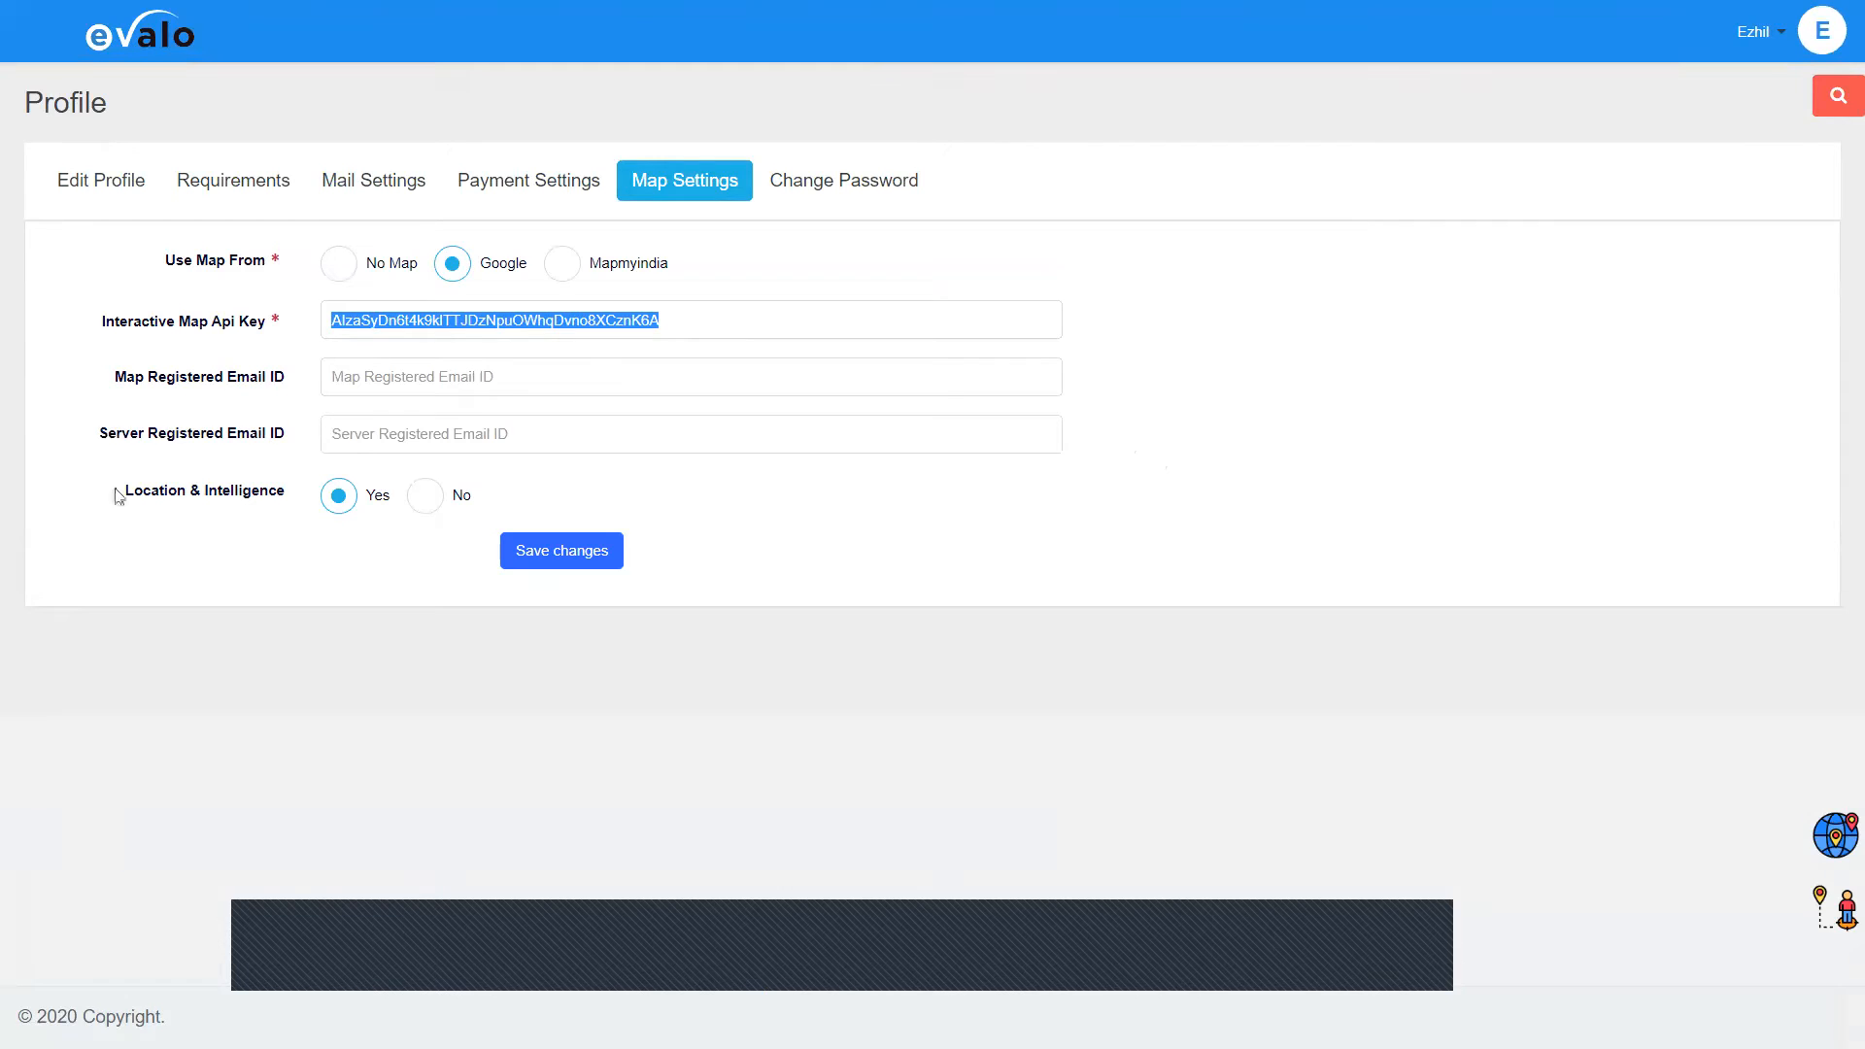
drag(125, 490, 282, 502)
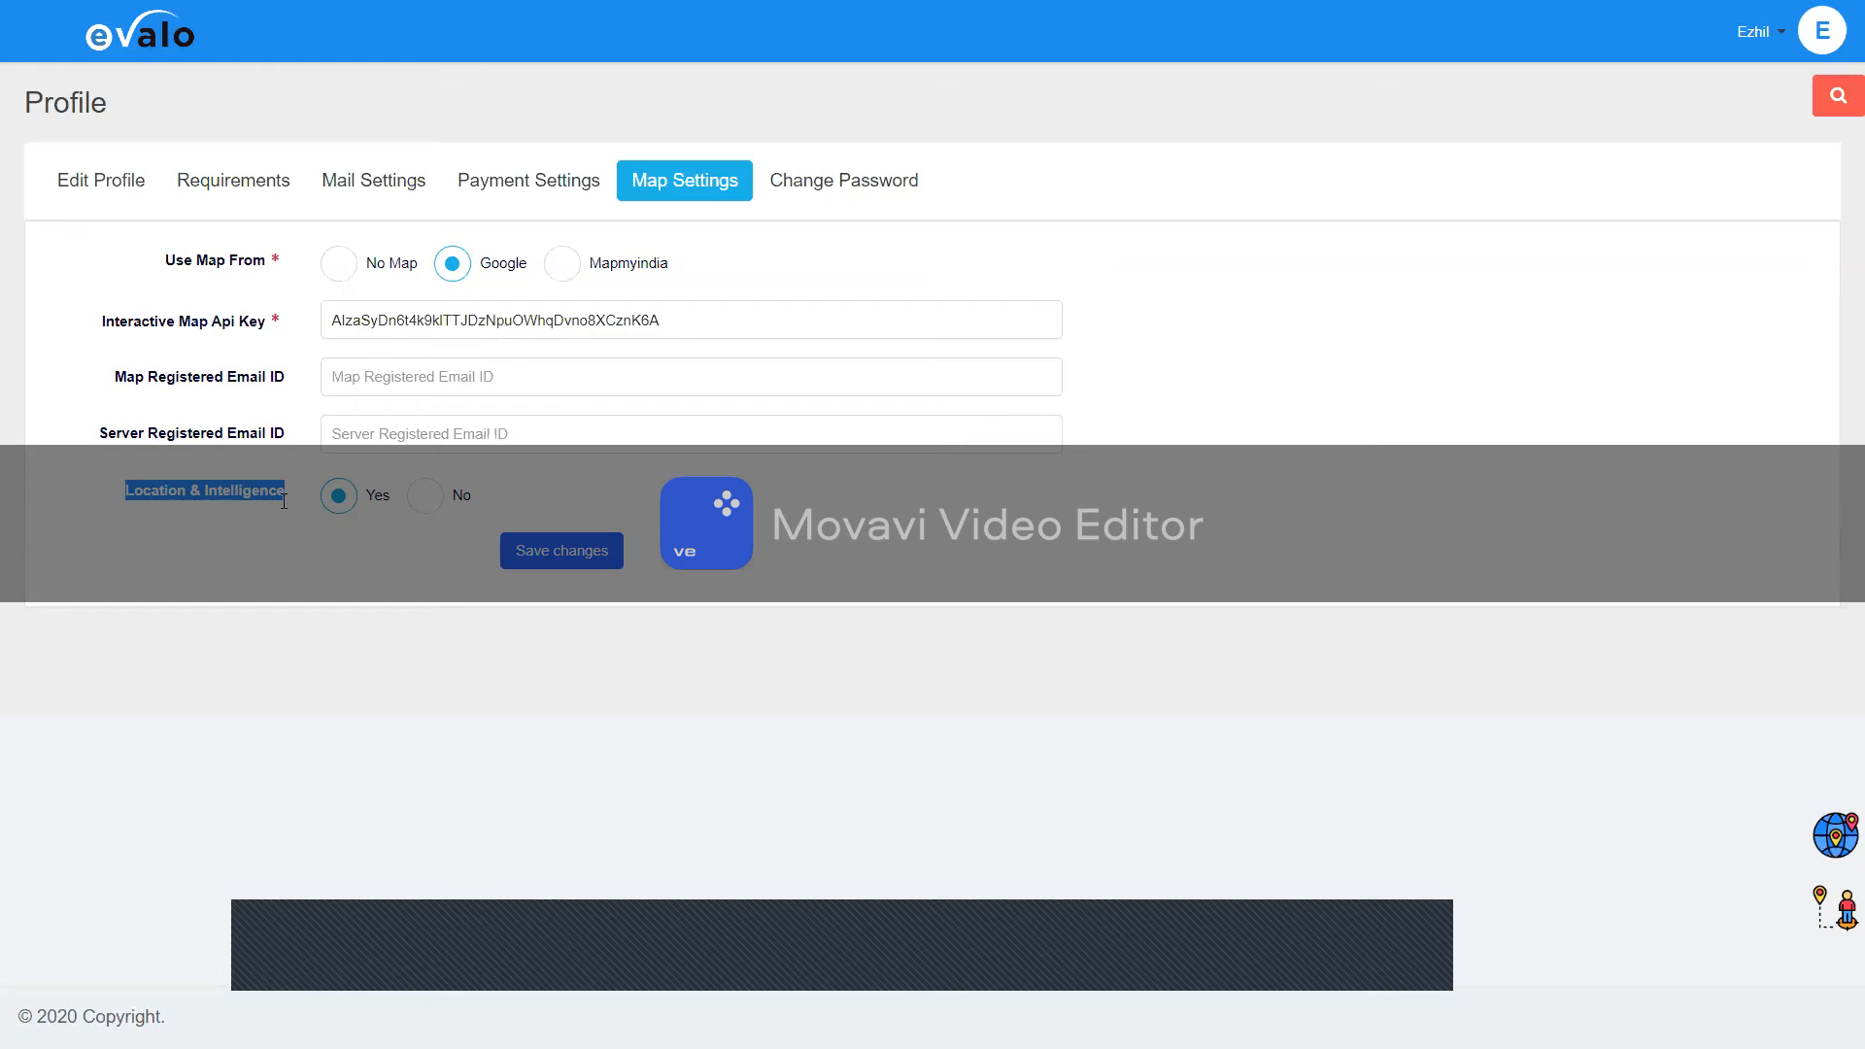
Step: Glance at the Change Password section, then go back to the dashboard
click(853, 183)
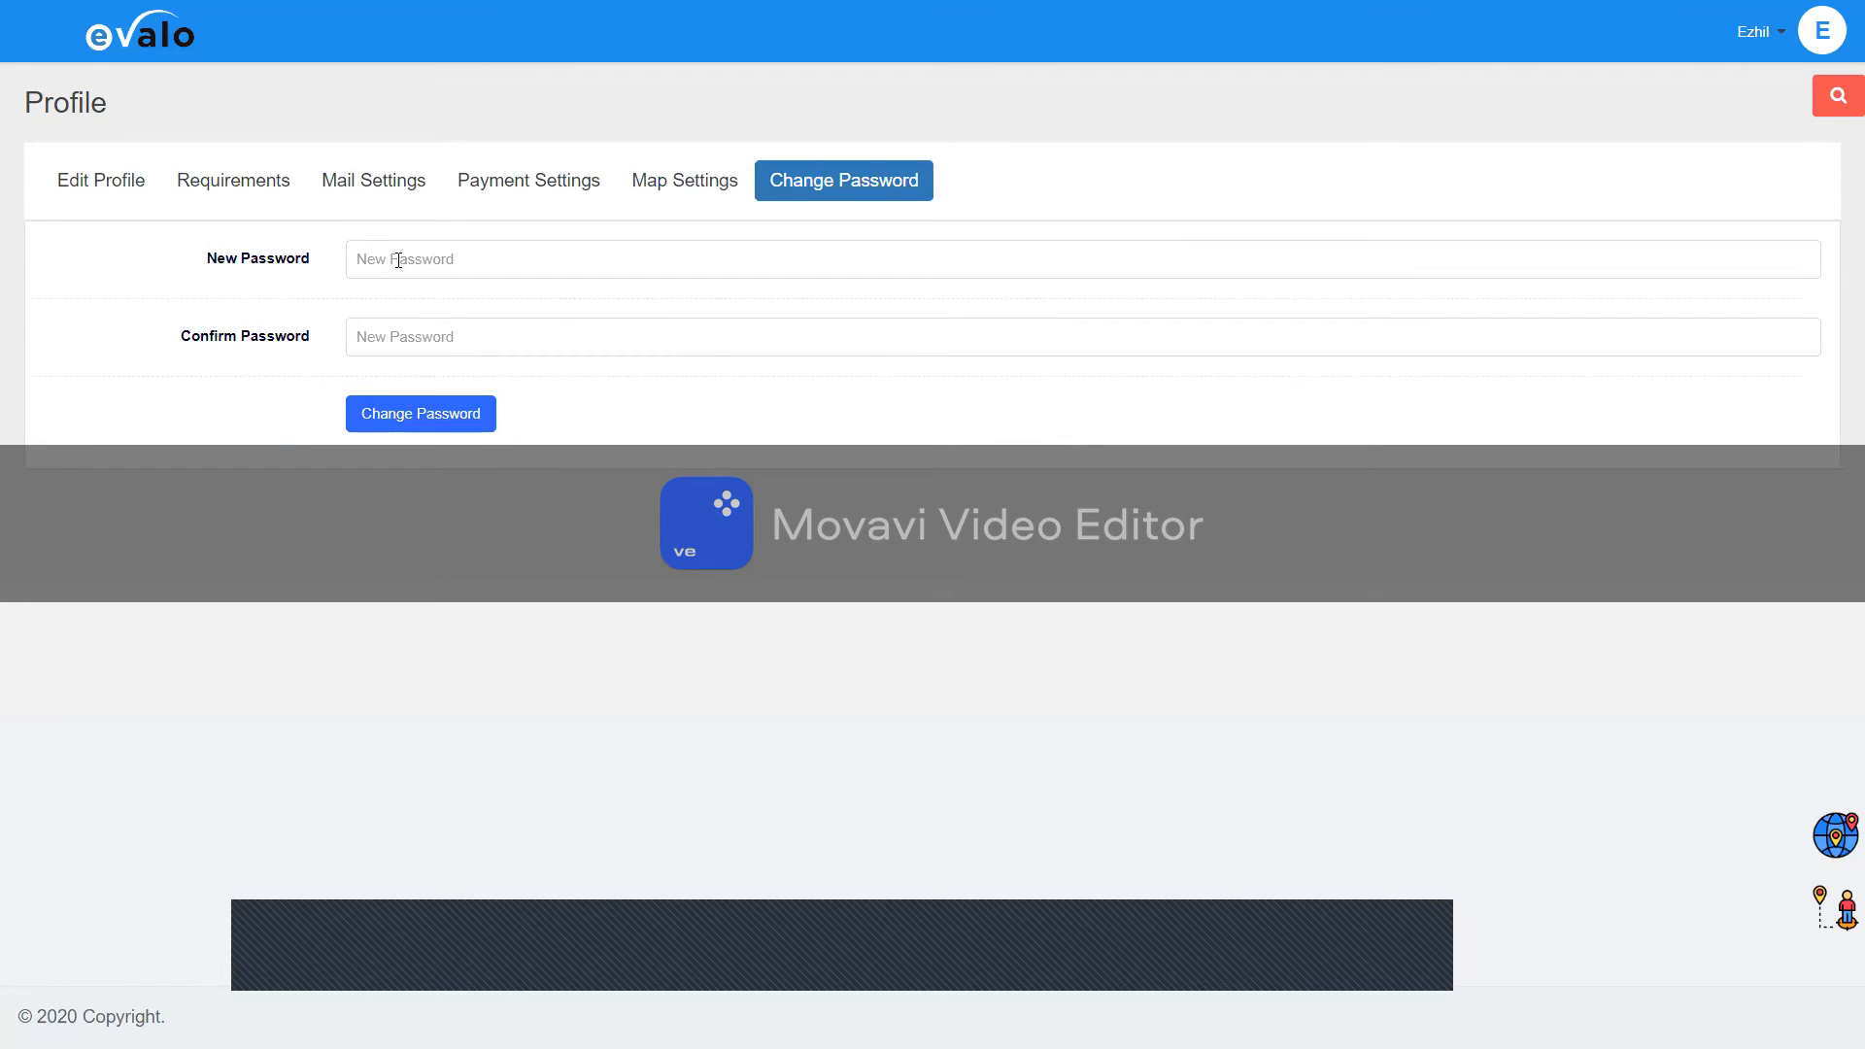
click(155, 50)
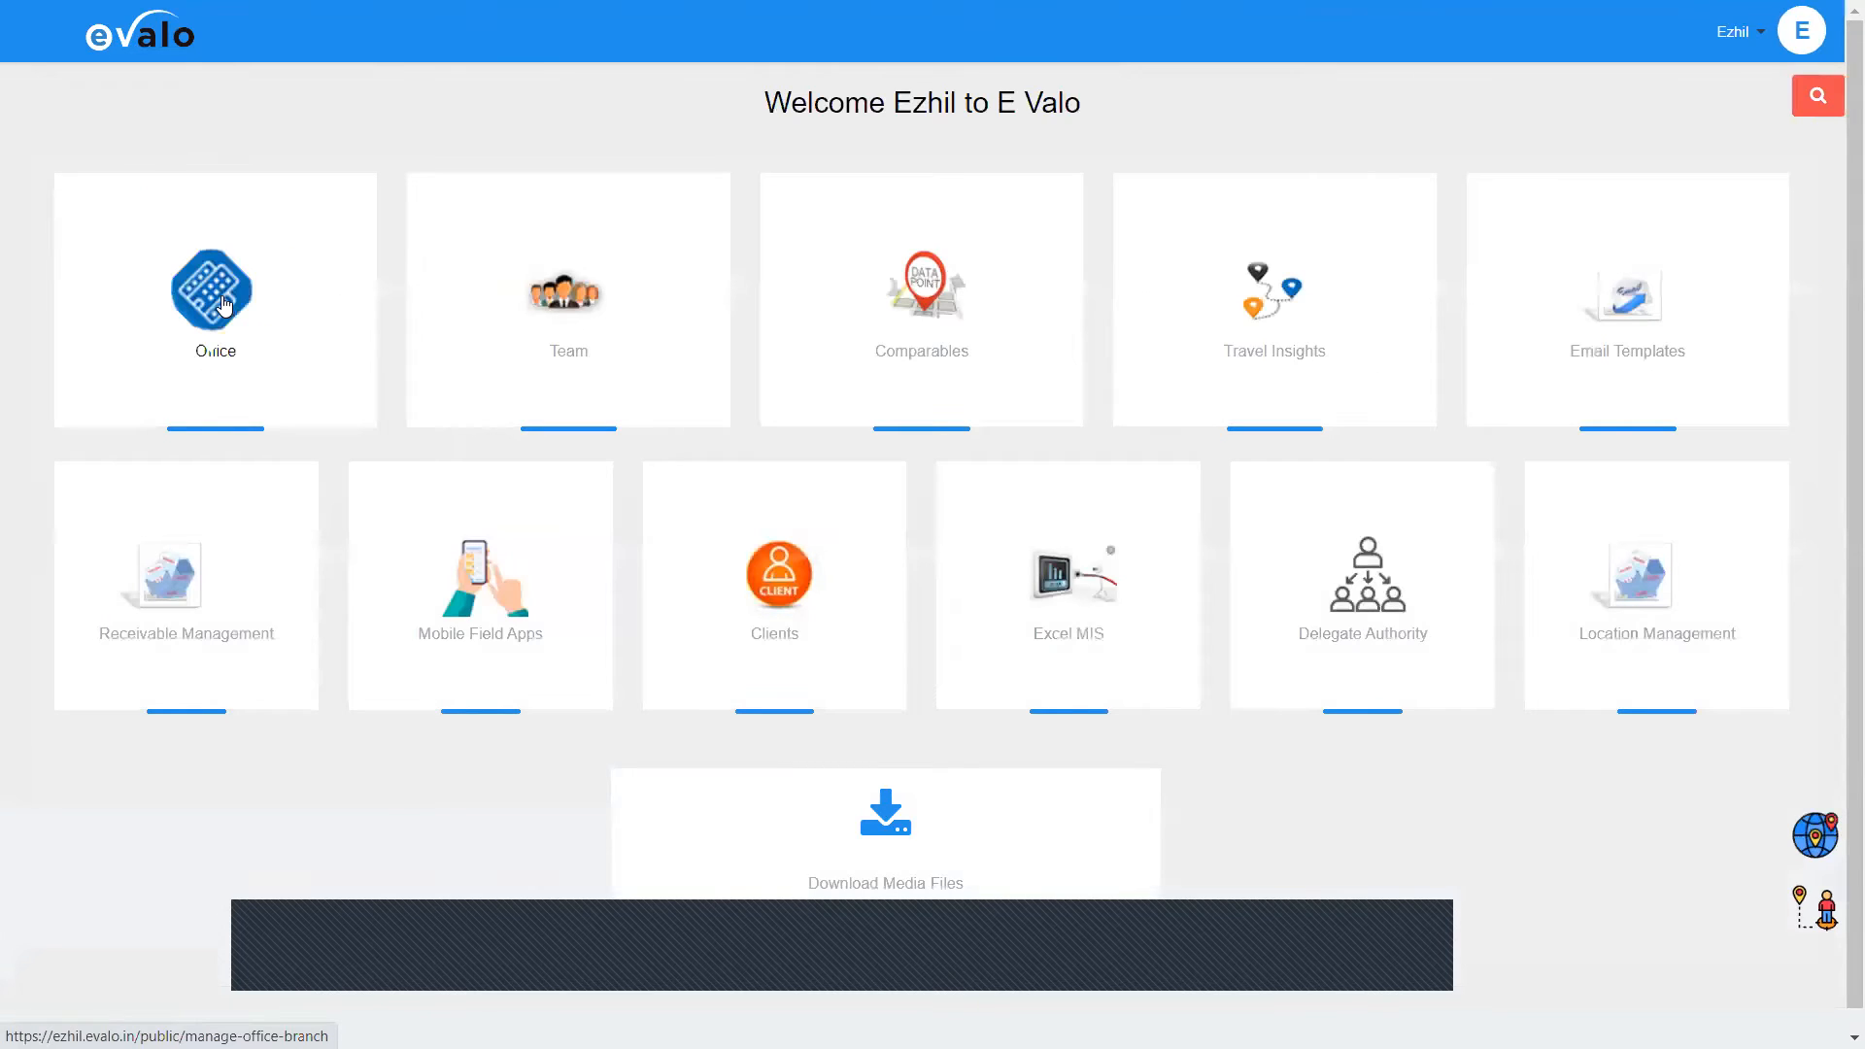
Step: In Branch Management, add a blank branch row and name it Test Bot
click(224, 328)
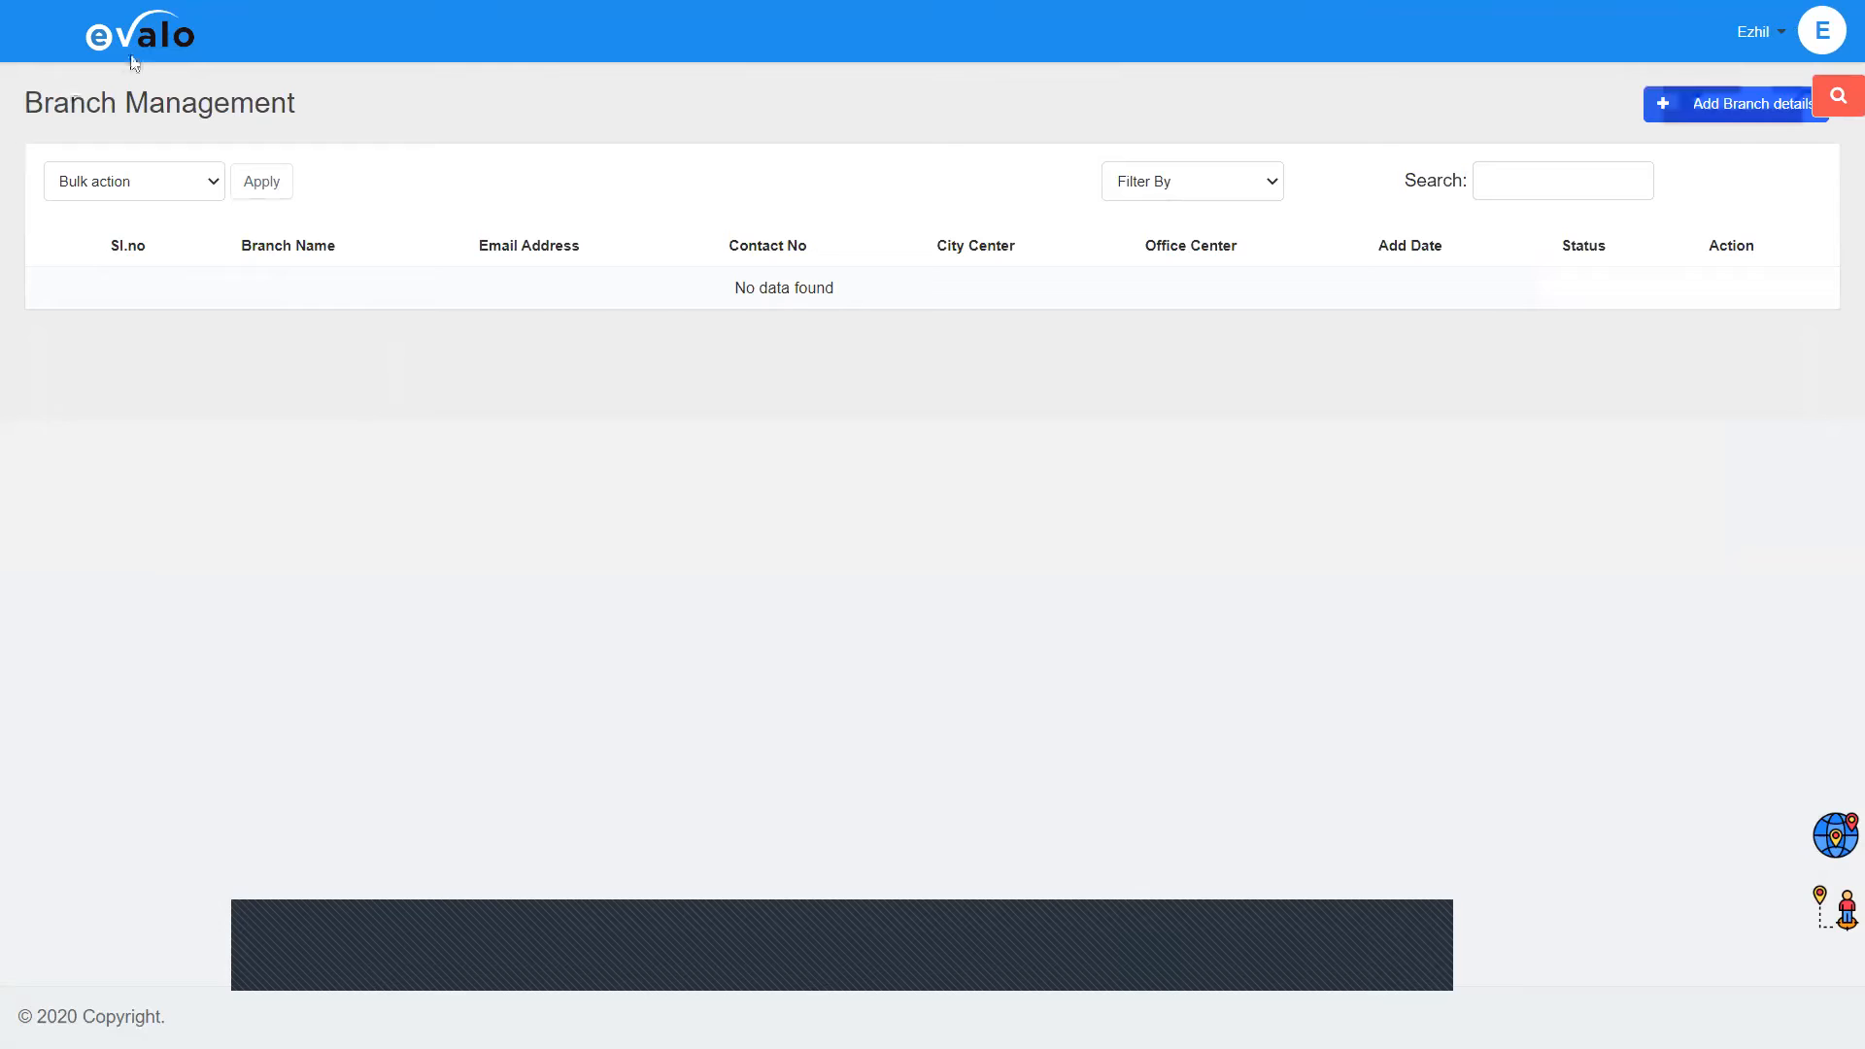
click(1720, 115)
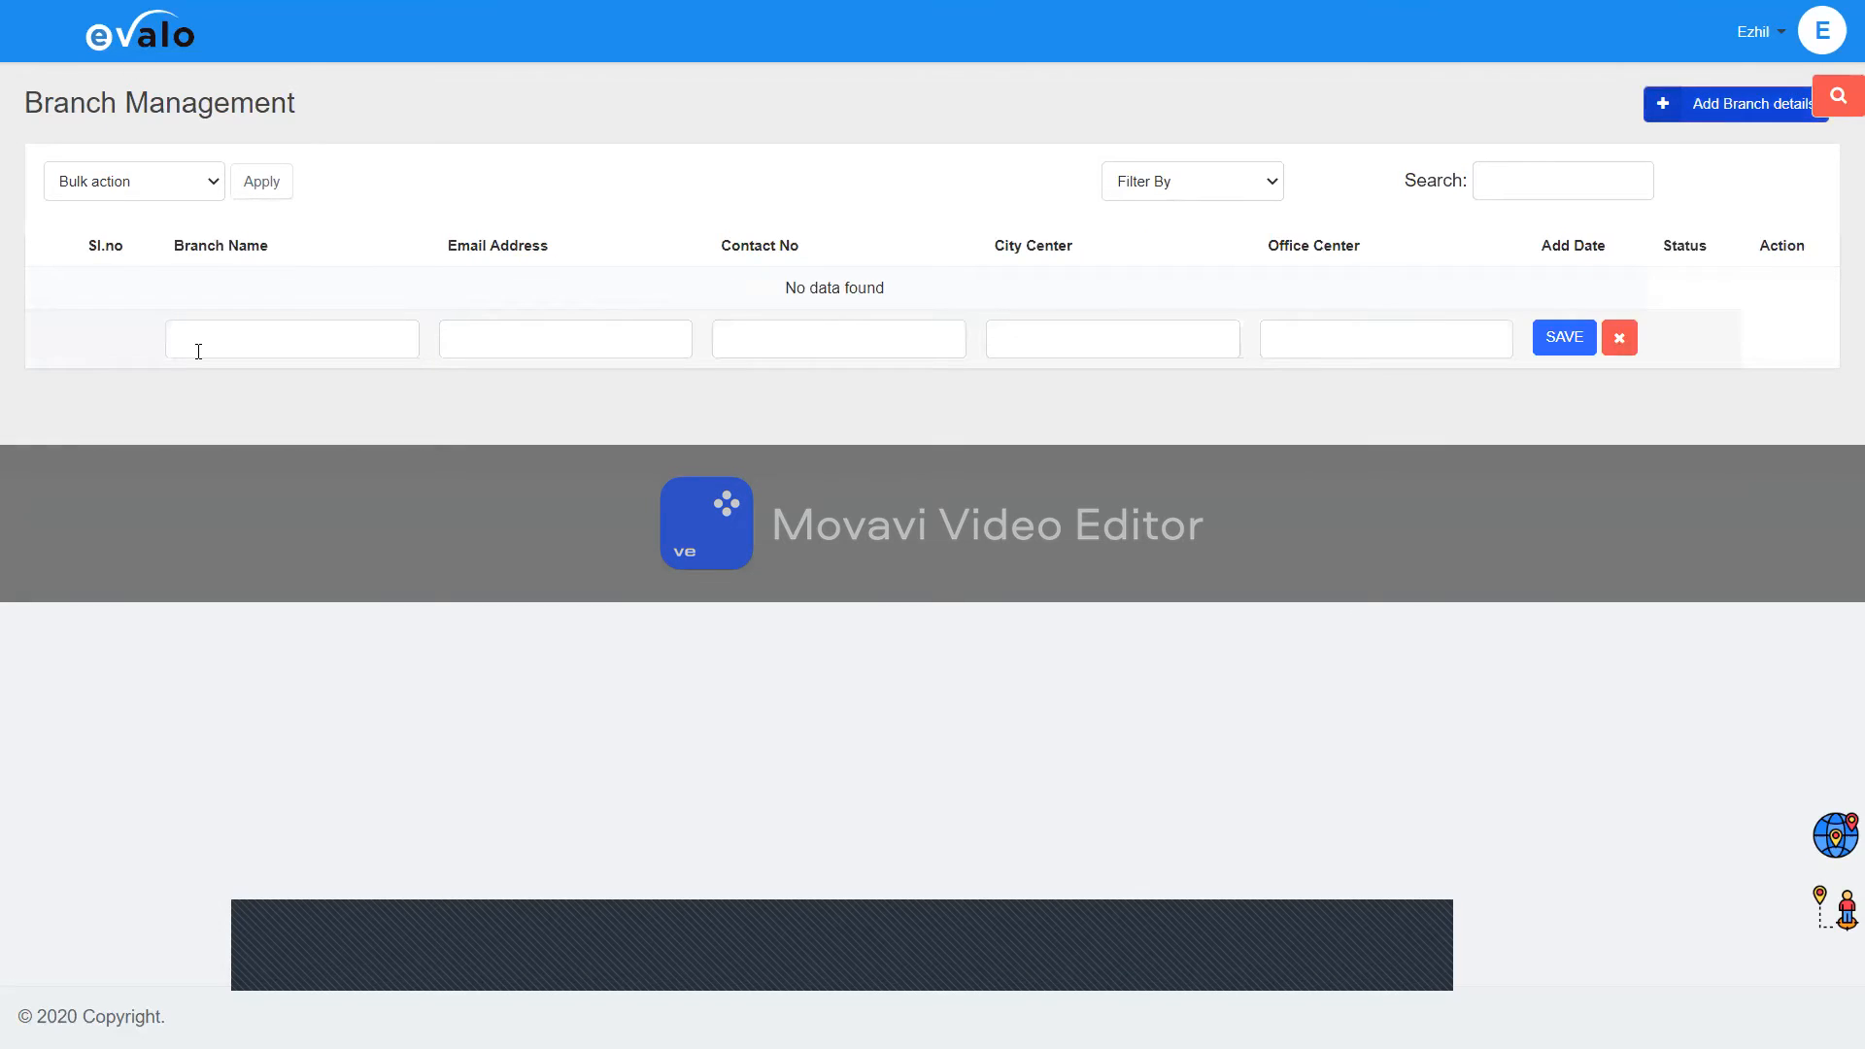
click(204, 346)
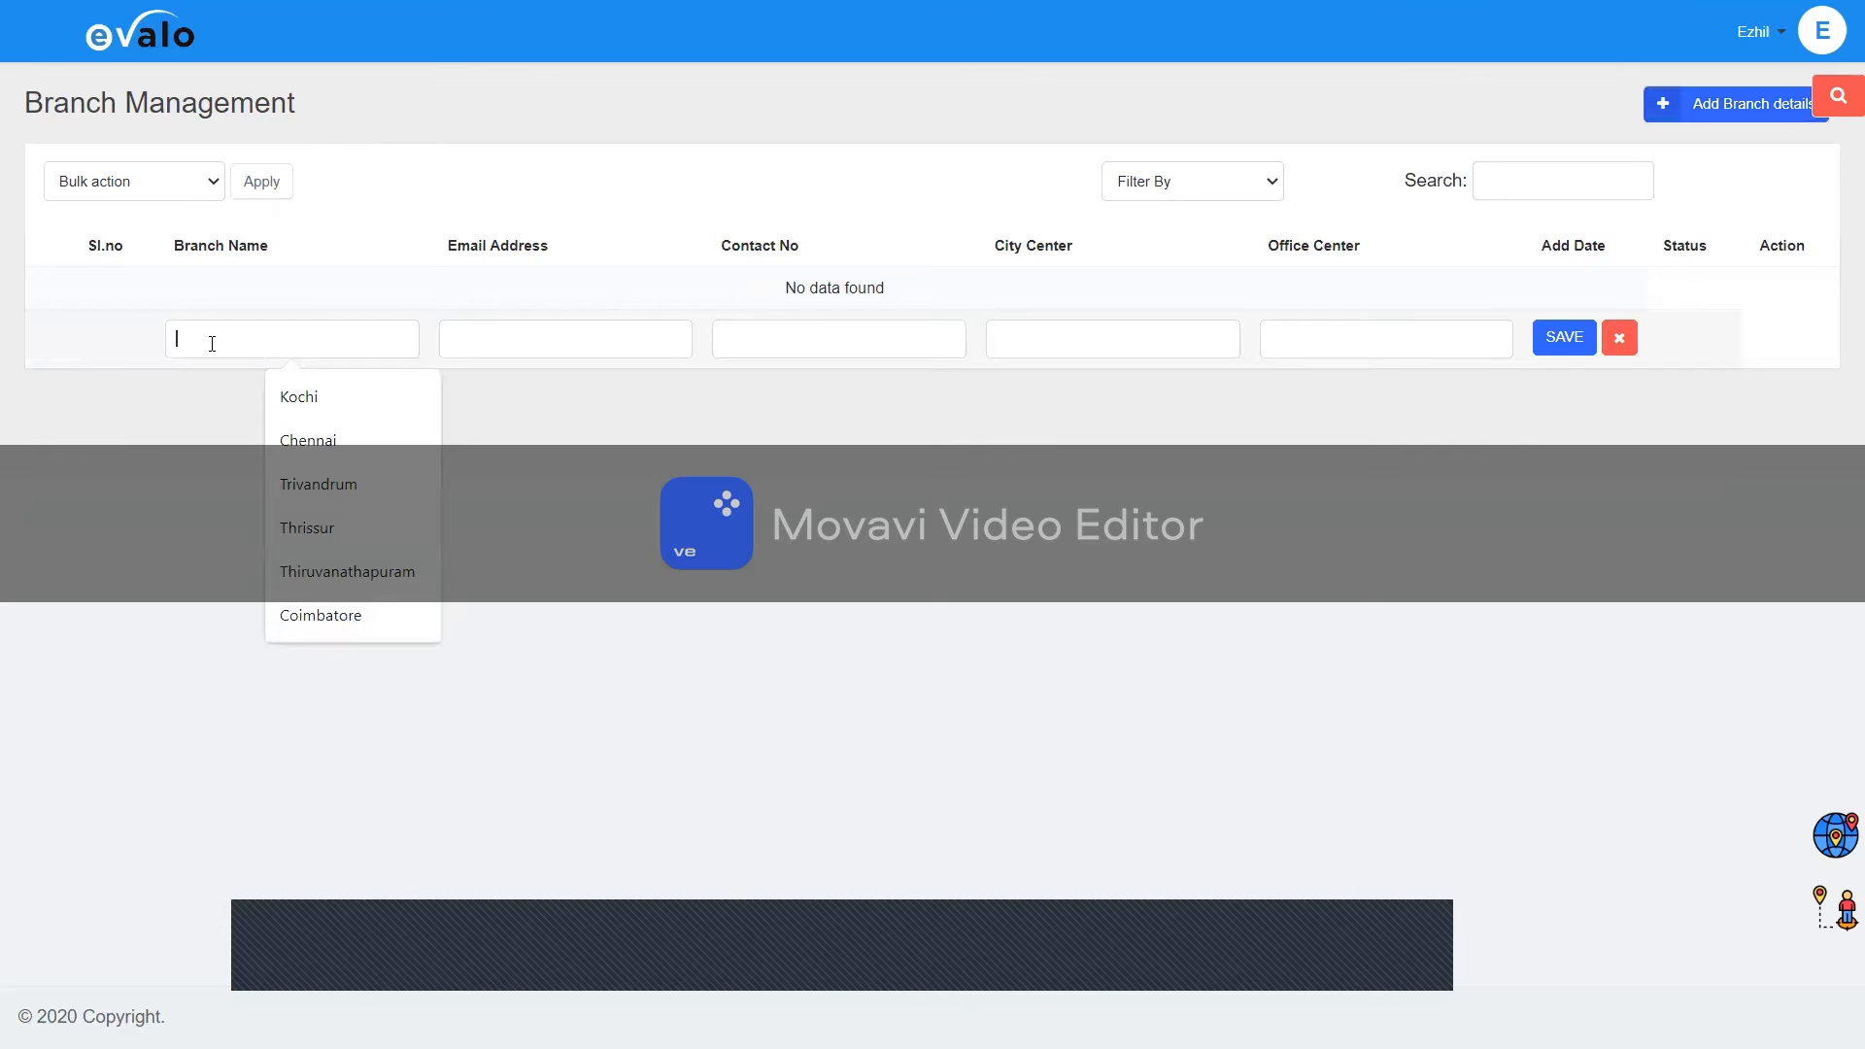
text(Test no)
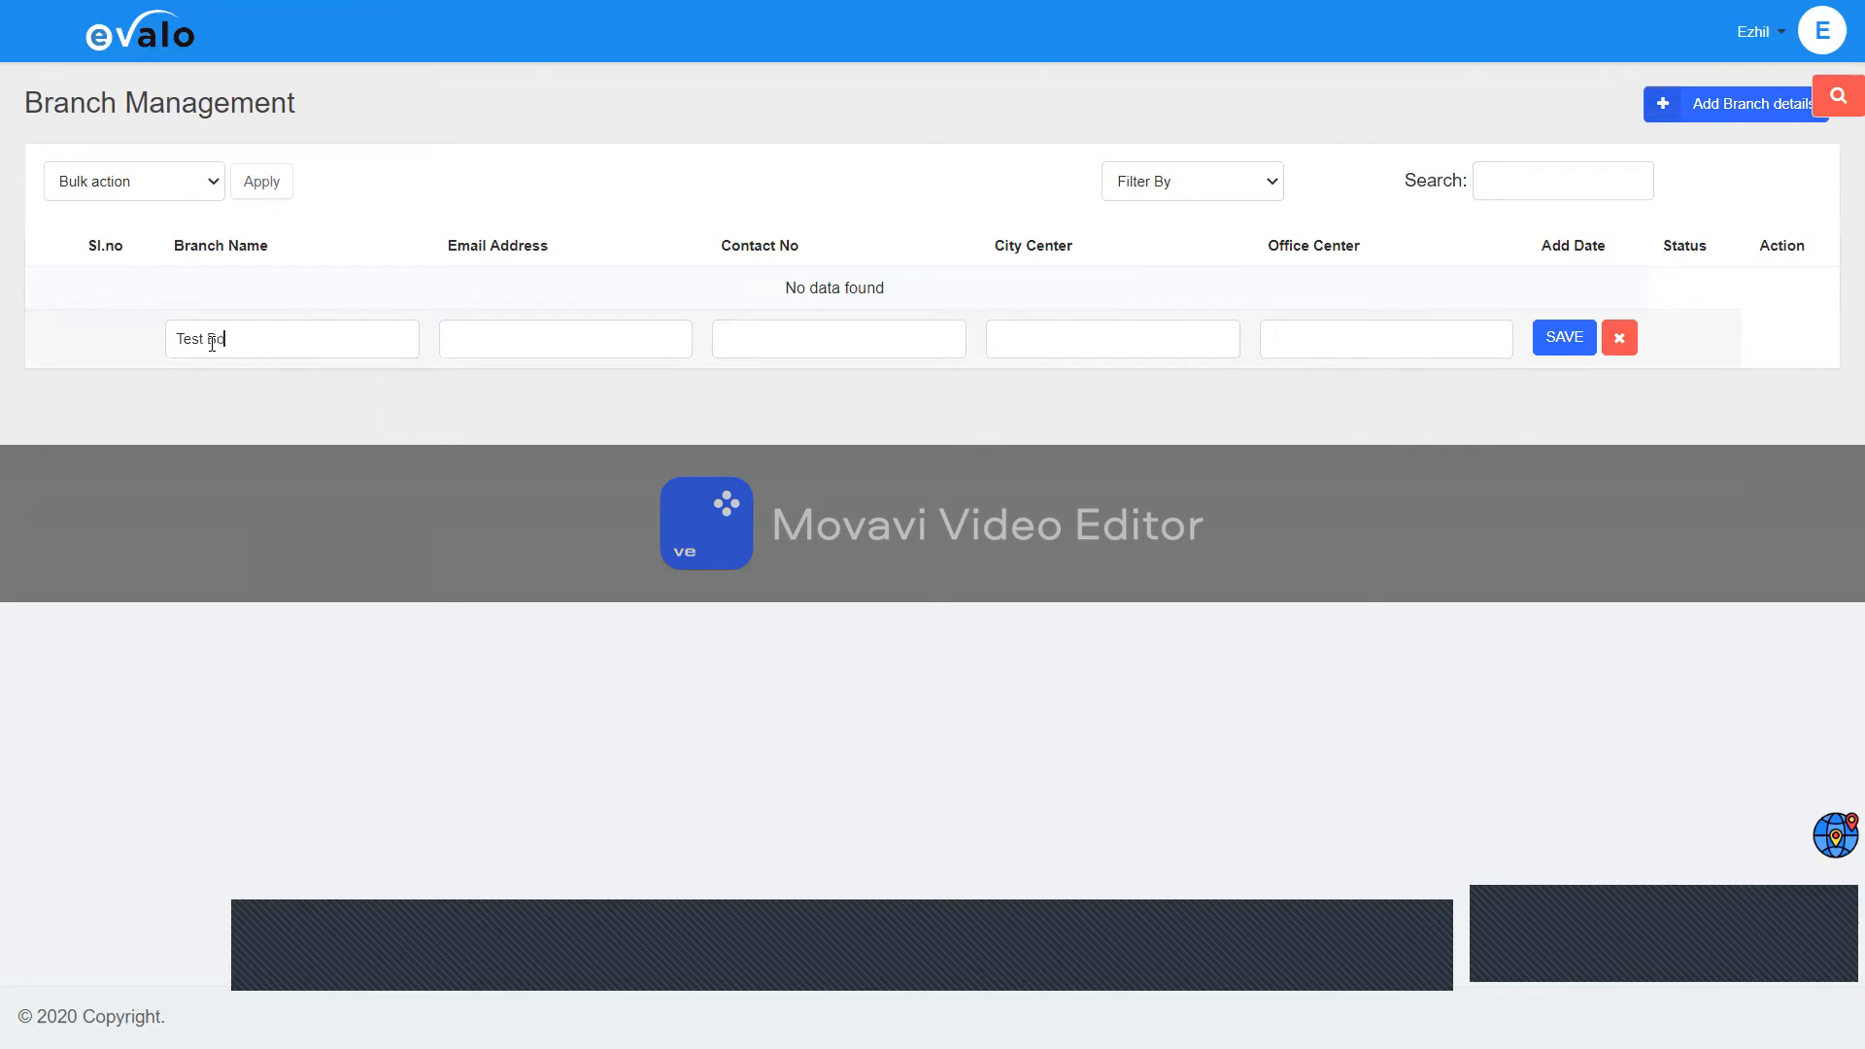
text(t)
Step: Fill in the branch's e-mail address and contact number
key(Tab)
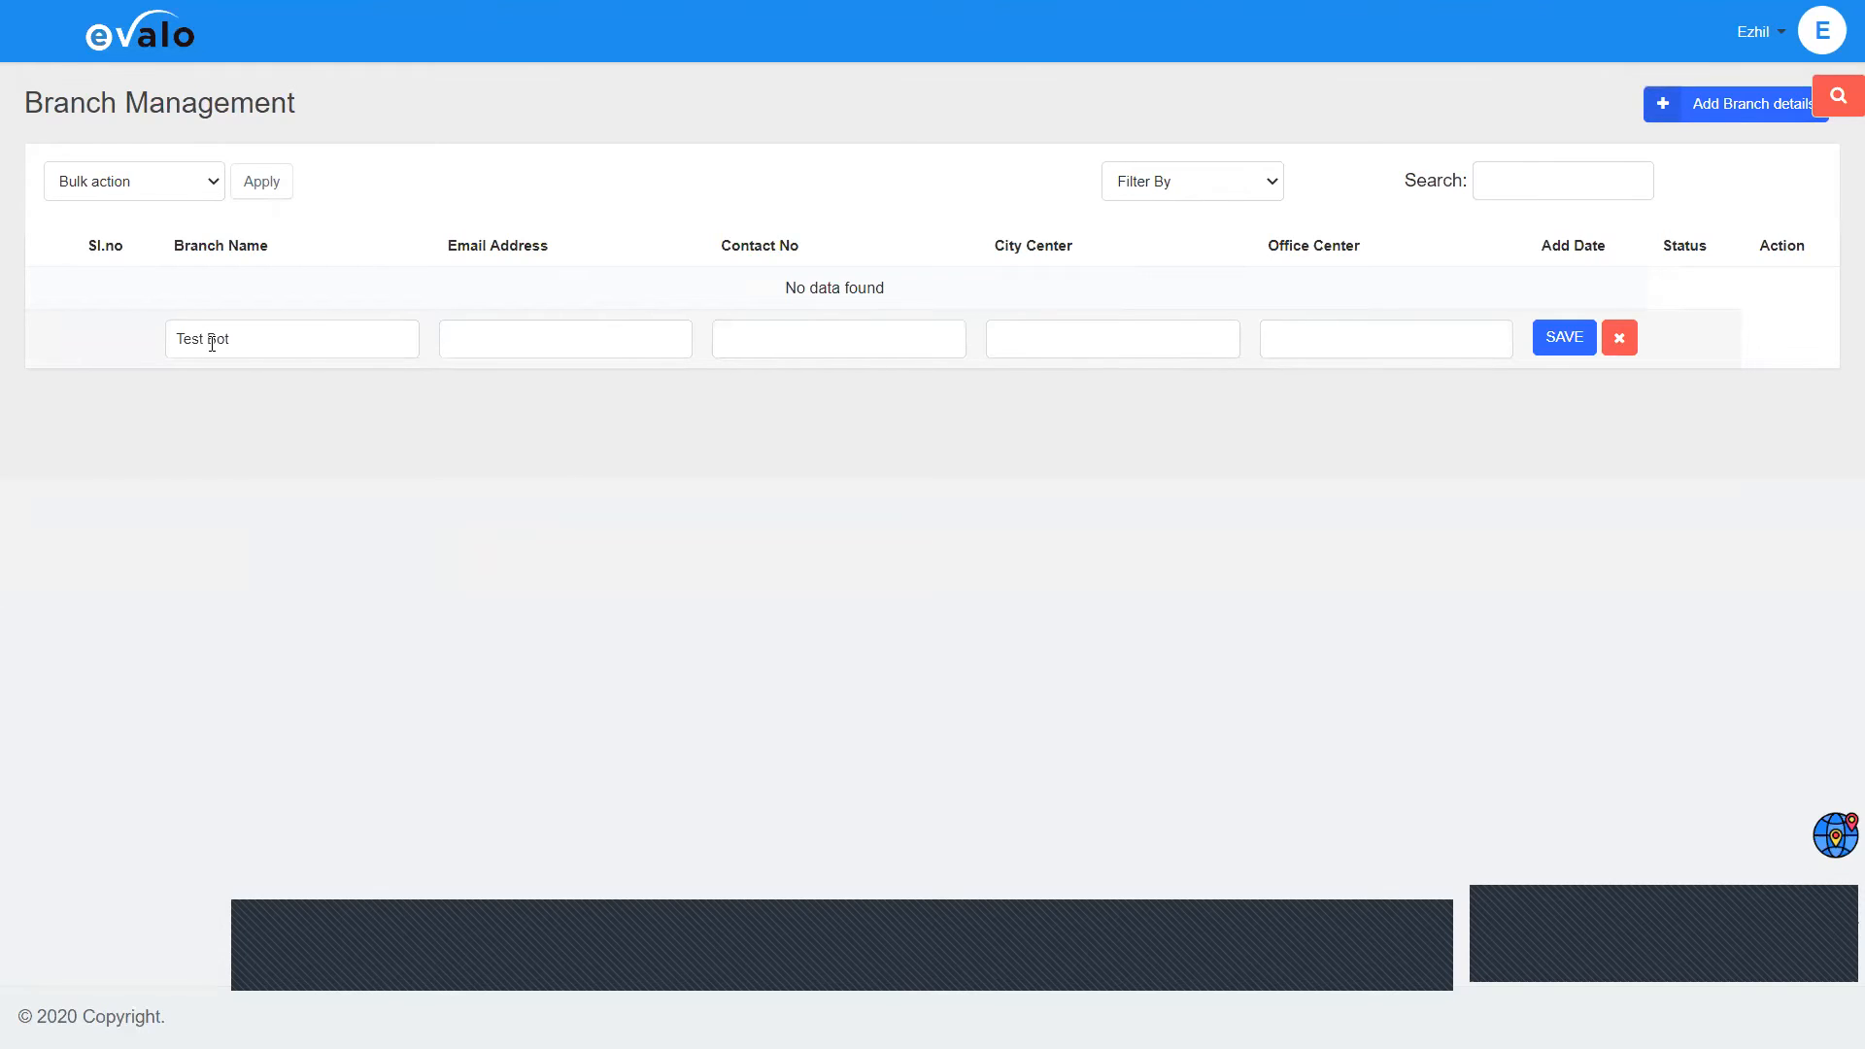
key(Tab)
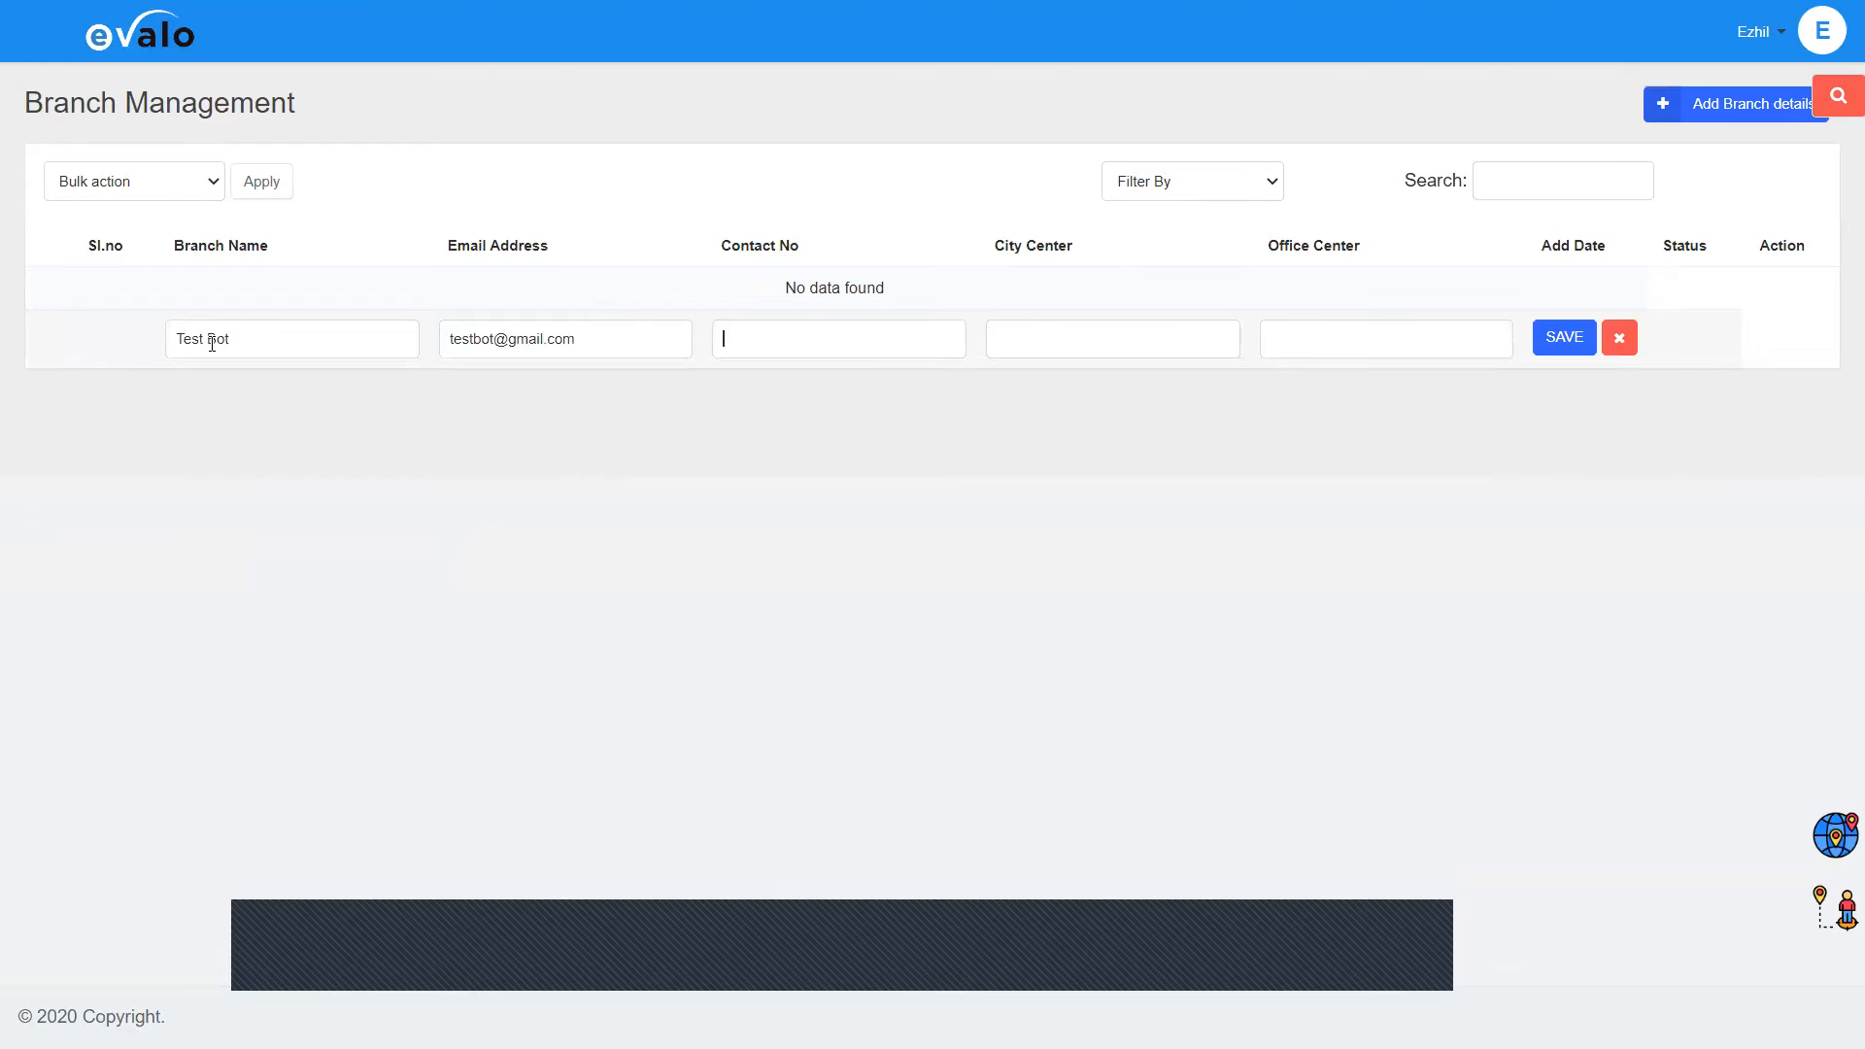
text(0000000000)
key(Tab)
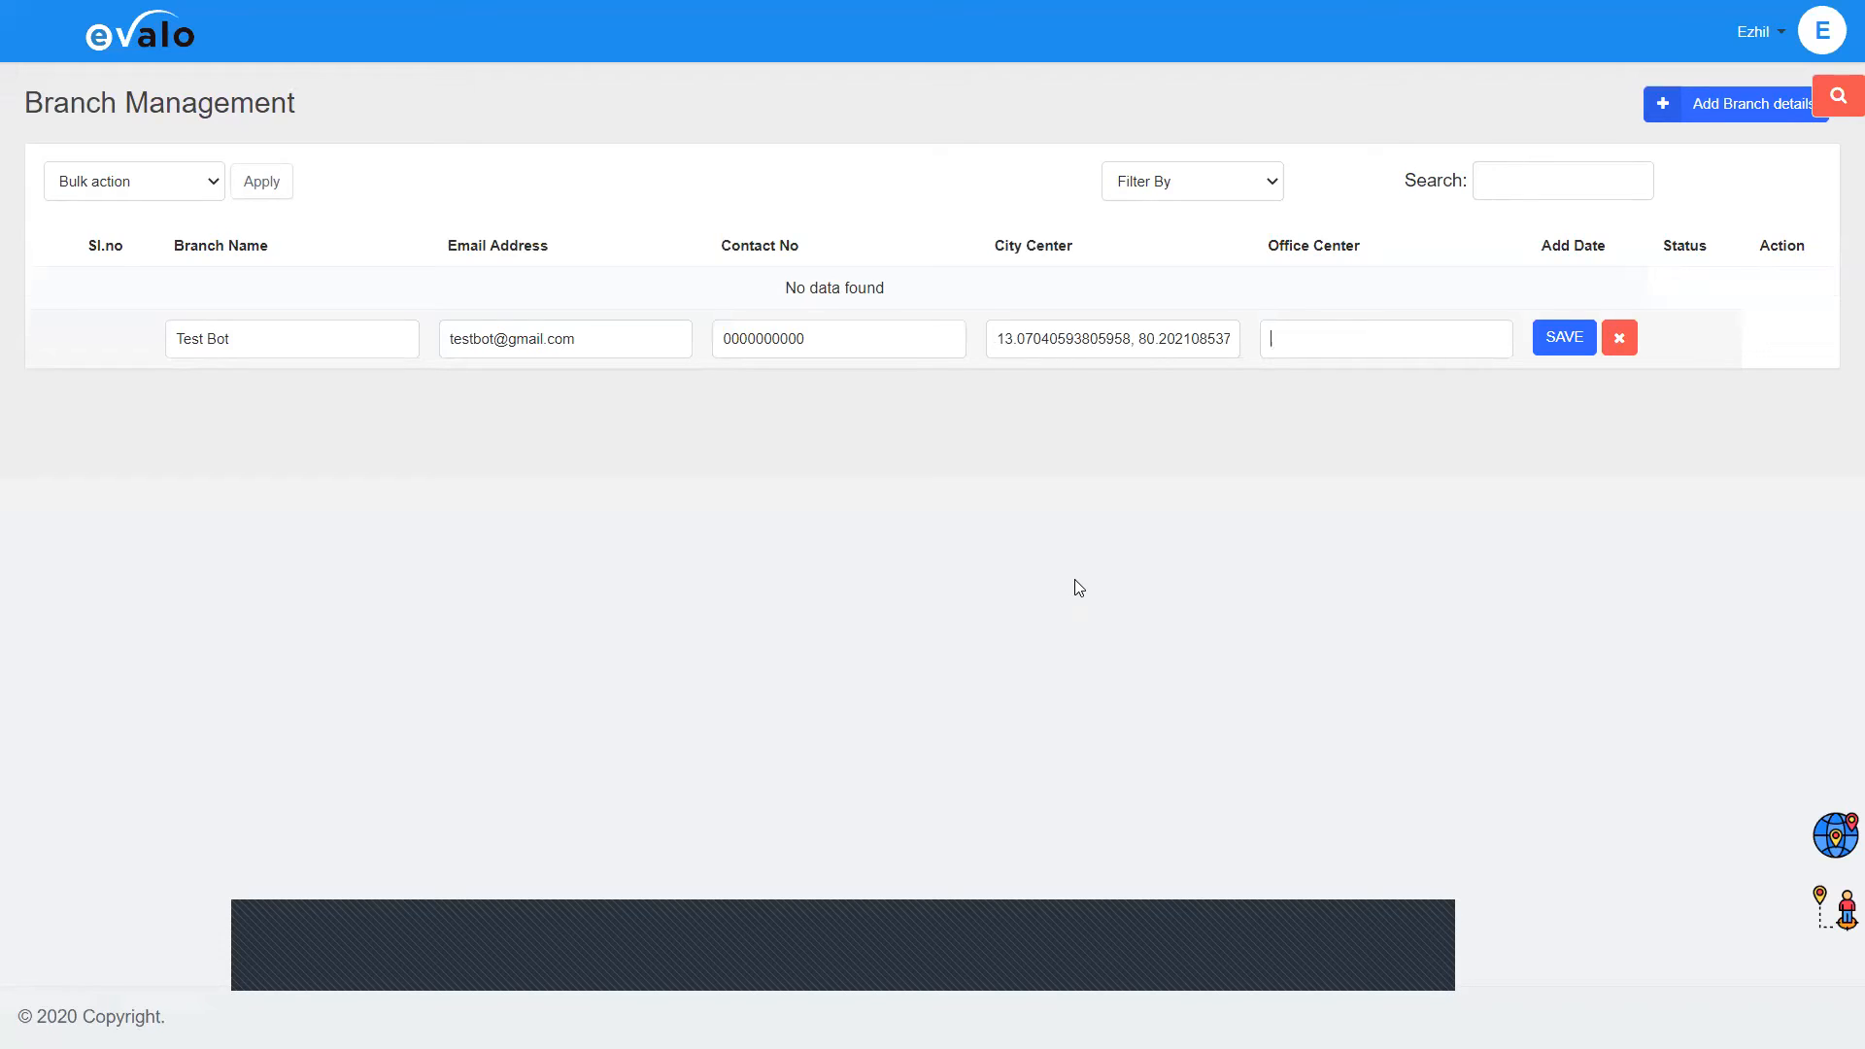
Step: Paste the Office Center coordinates (13.0546…, 80.2490…) and check the City Center value
key(ctrl+v)
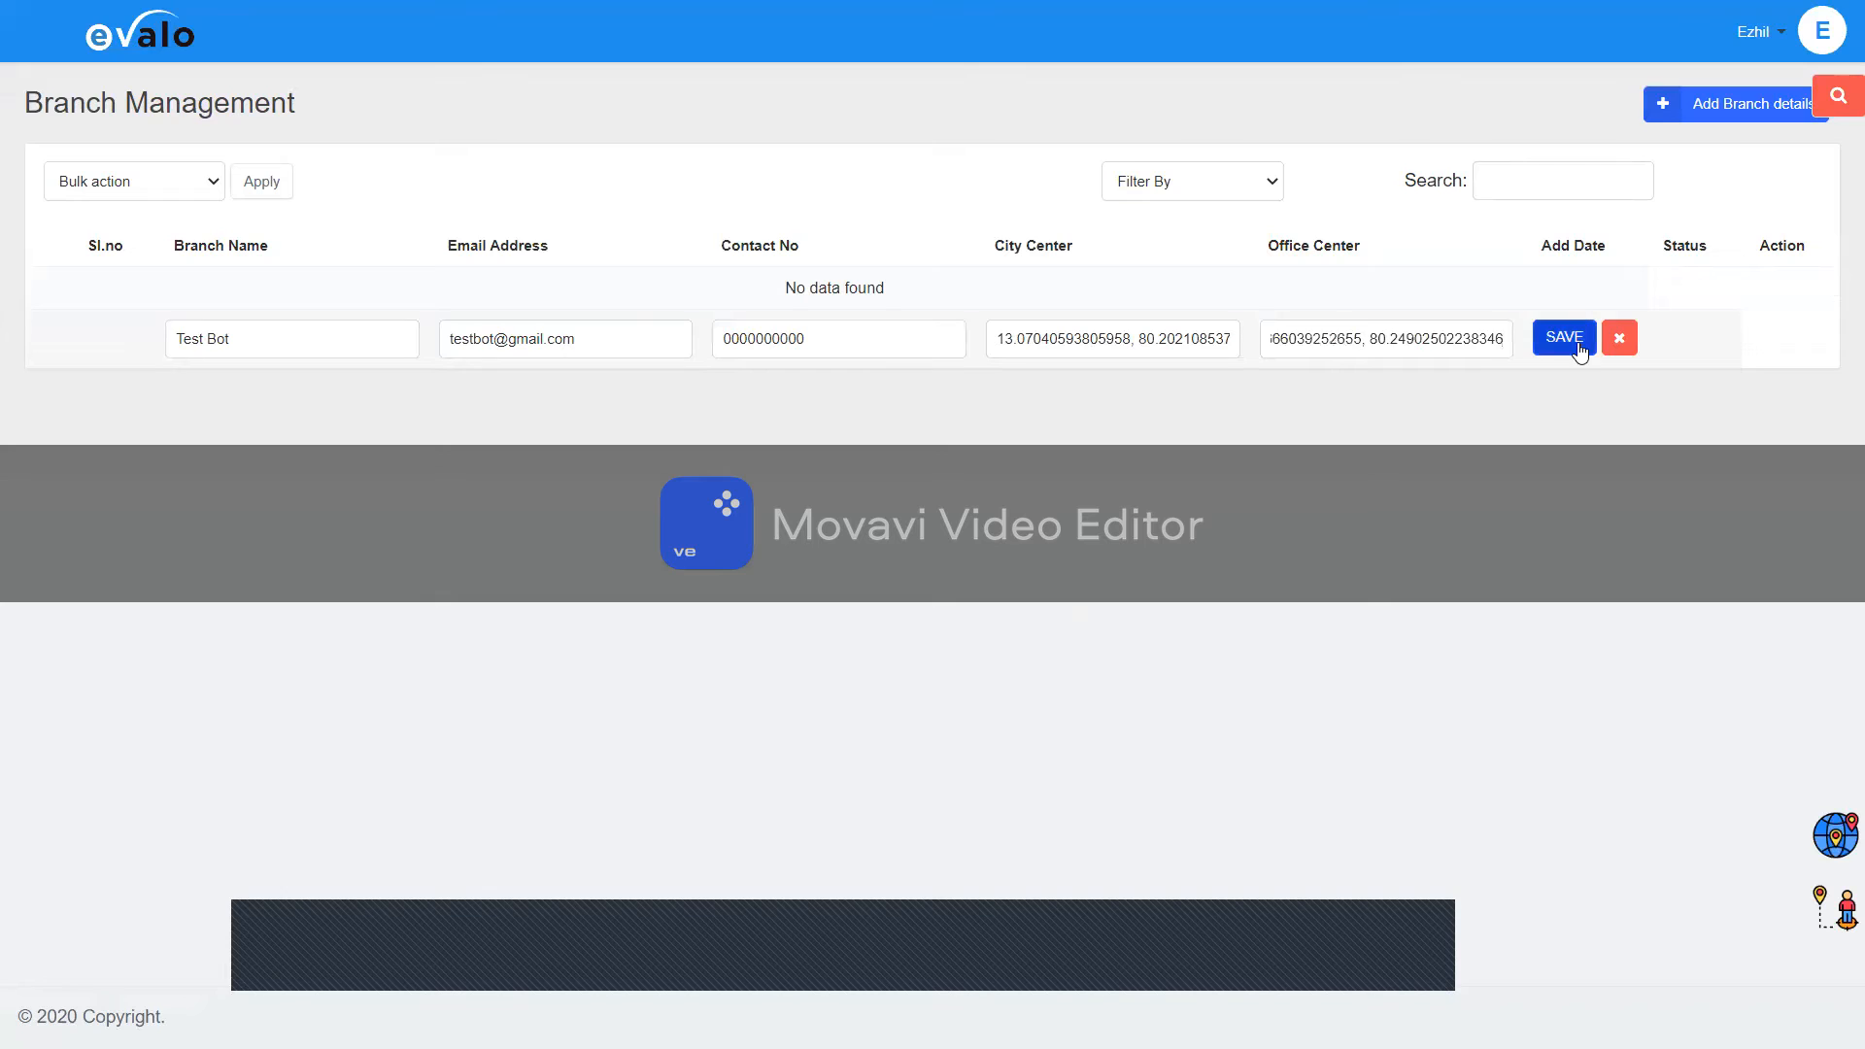
click(1000, 343)
shift+click(1209, 330)
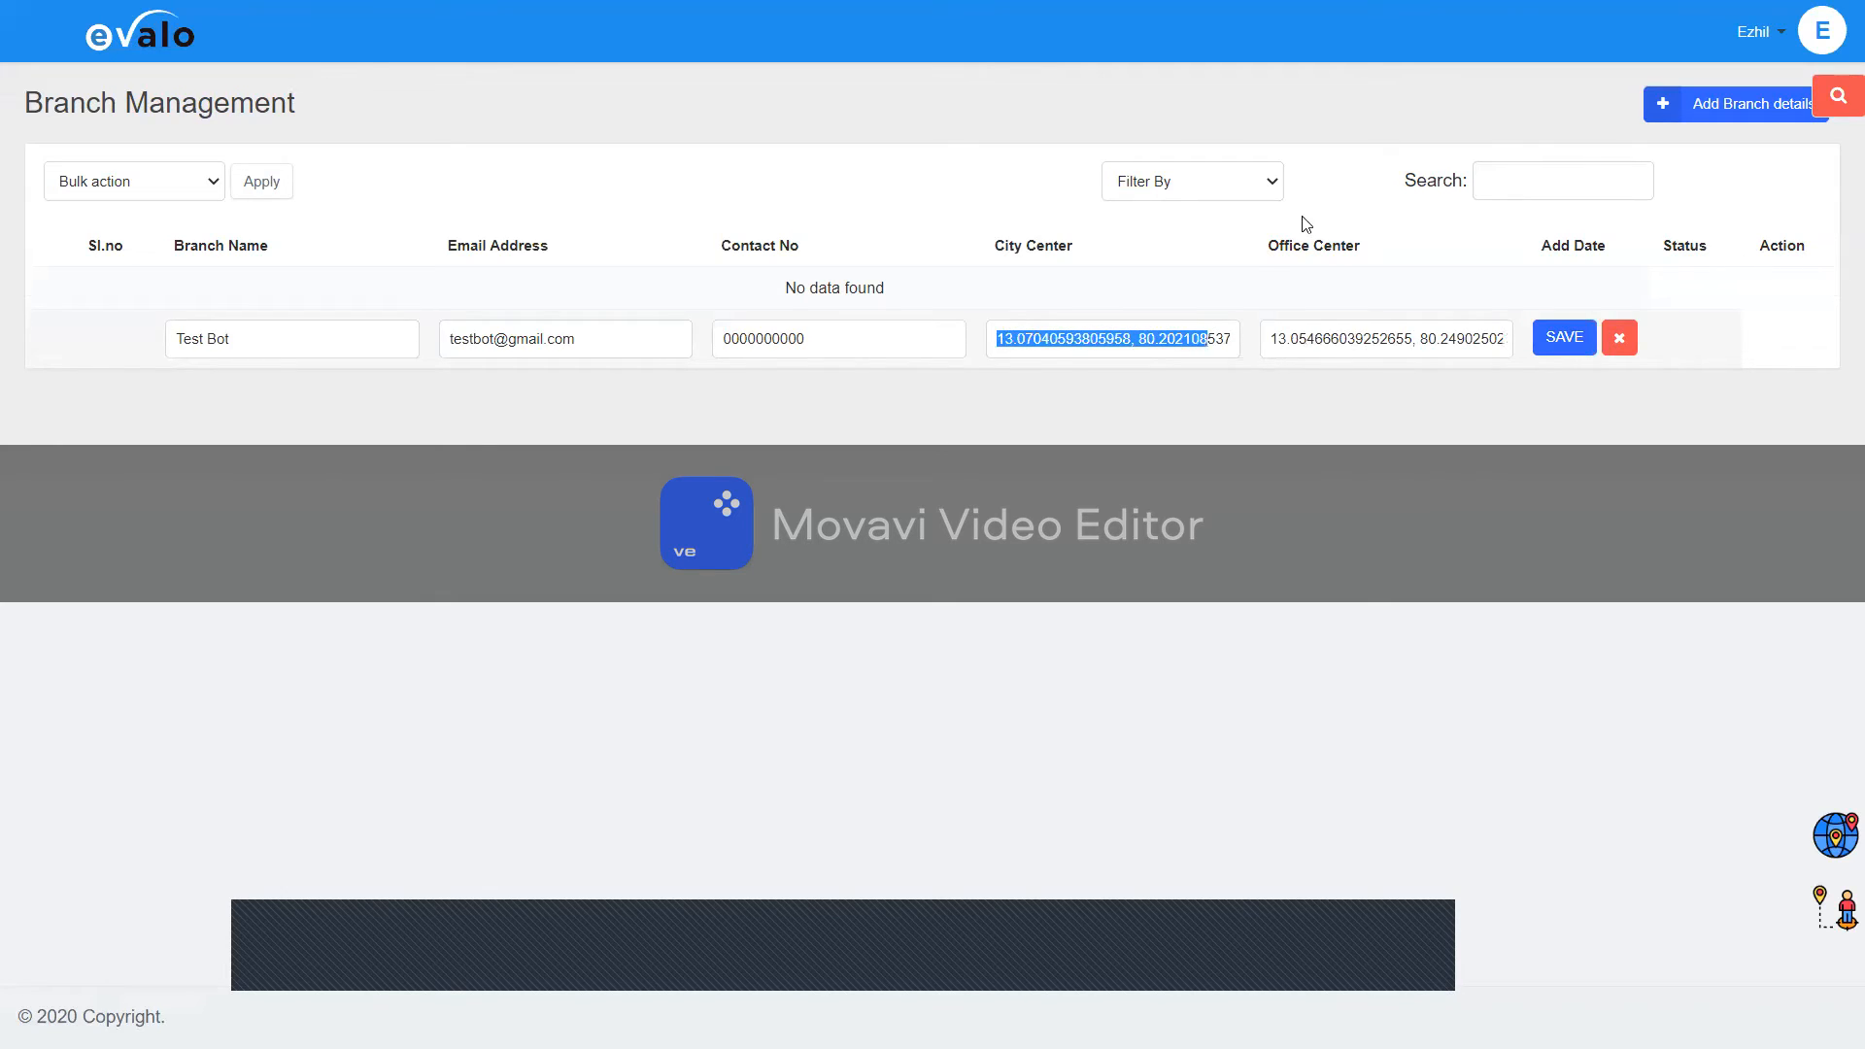
click(1352, 260)
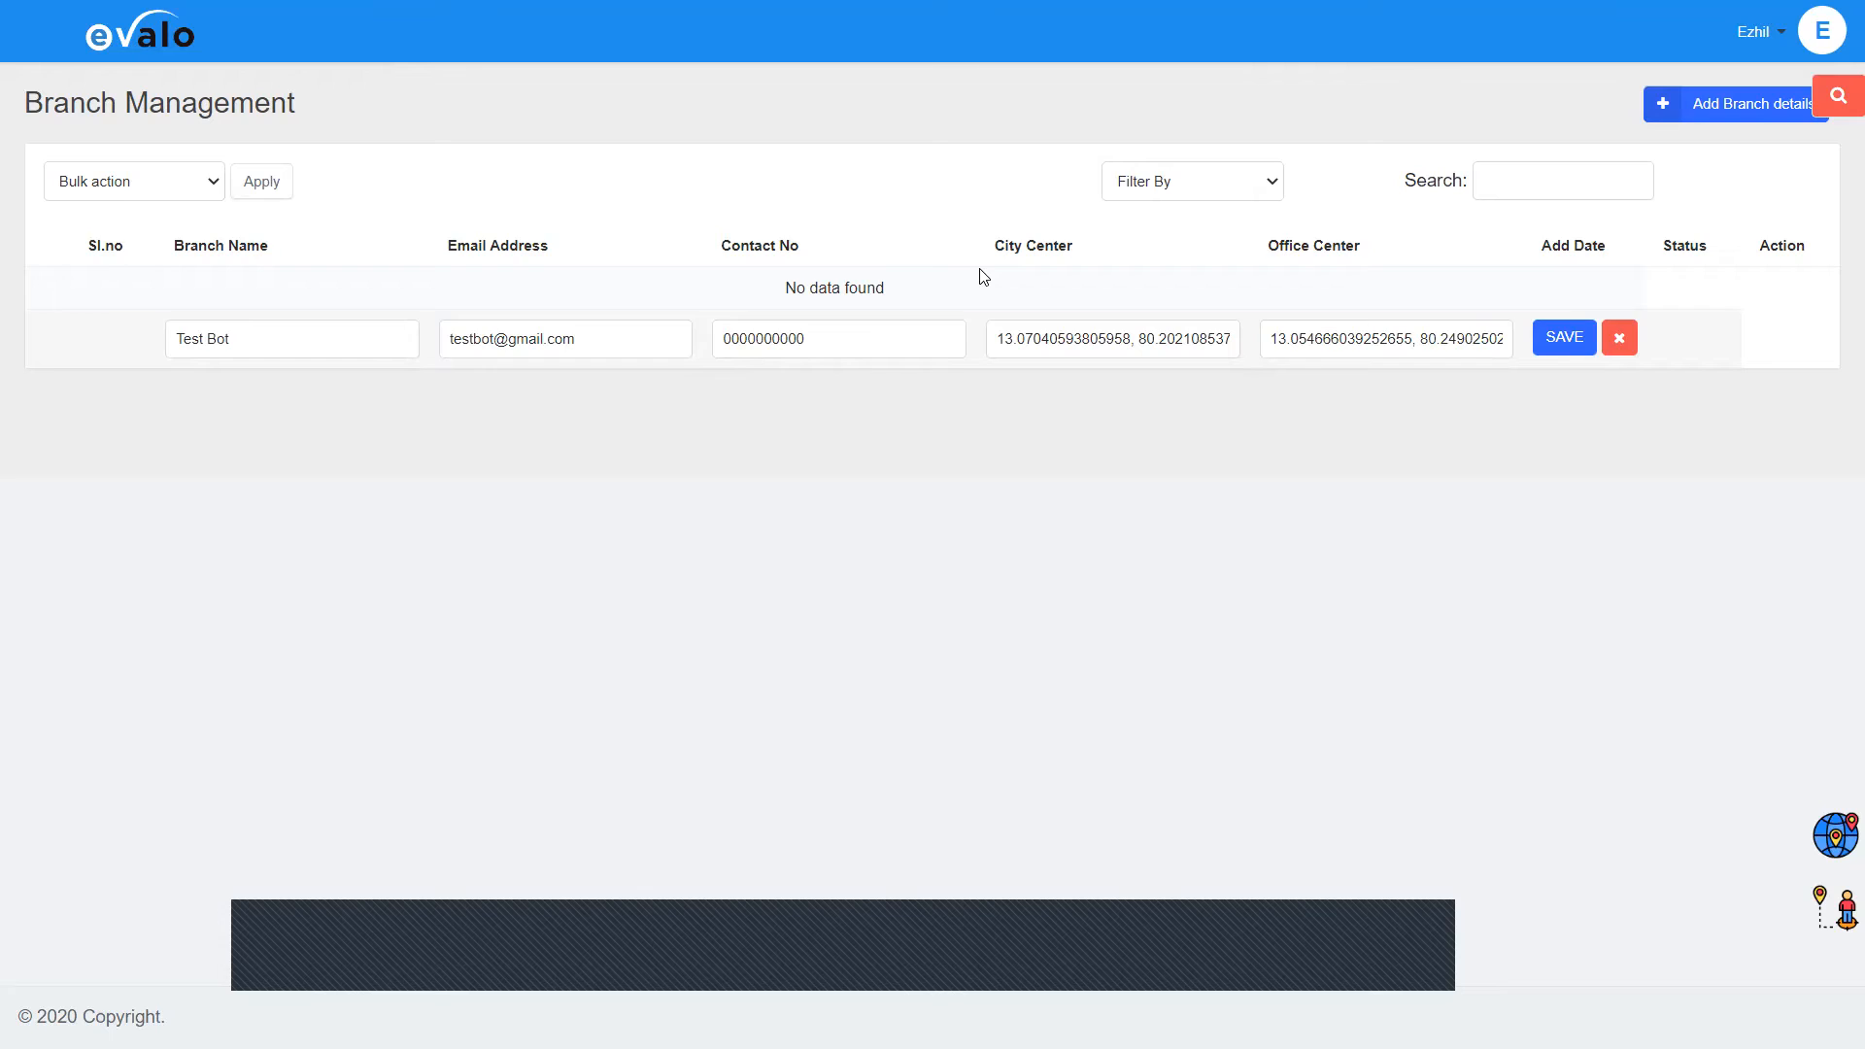
Step: Save the Test Bot branch, then inspect the Bulk action options with its row ticked
click(1571, 336)
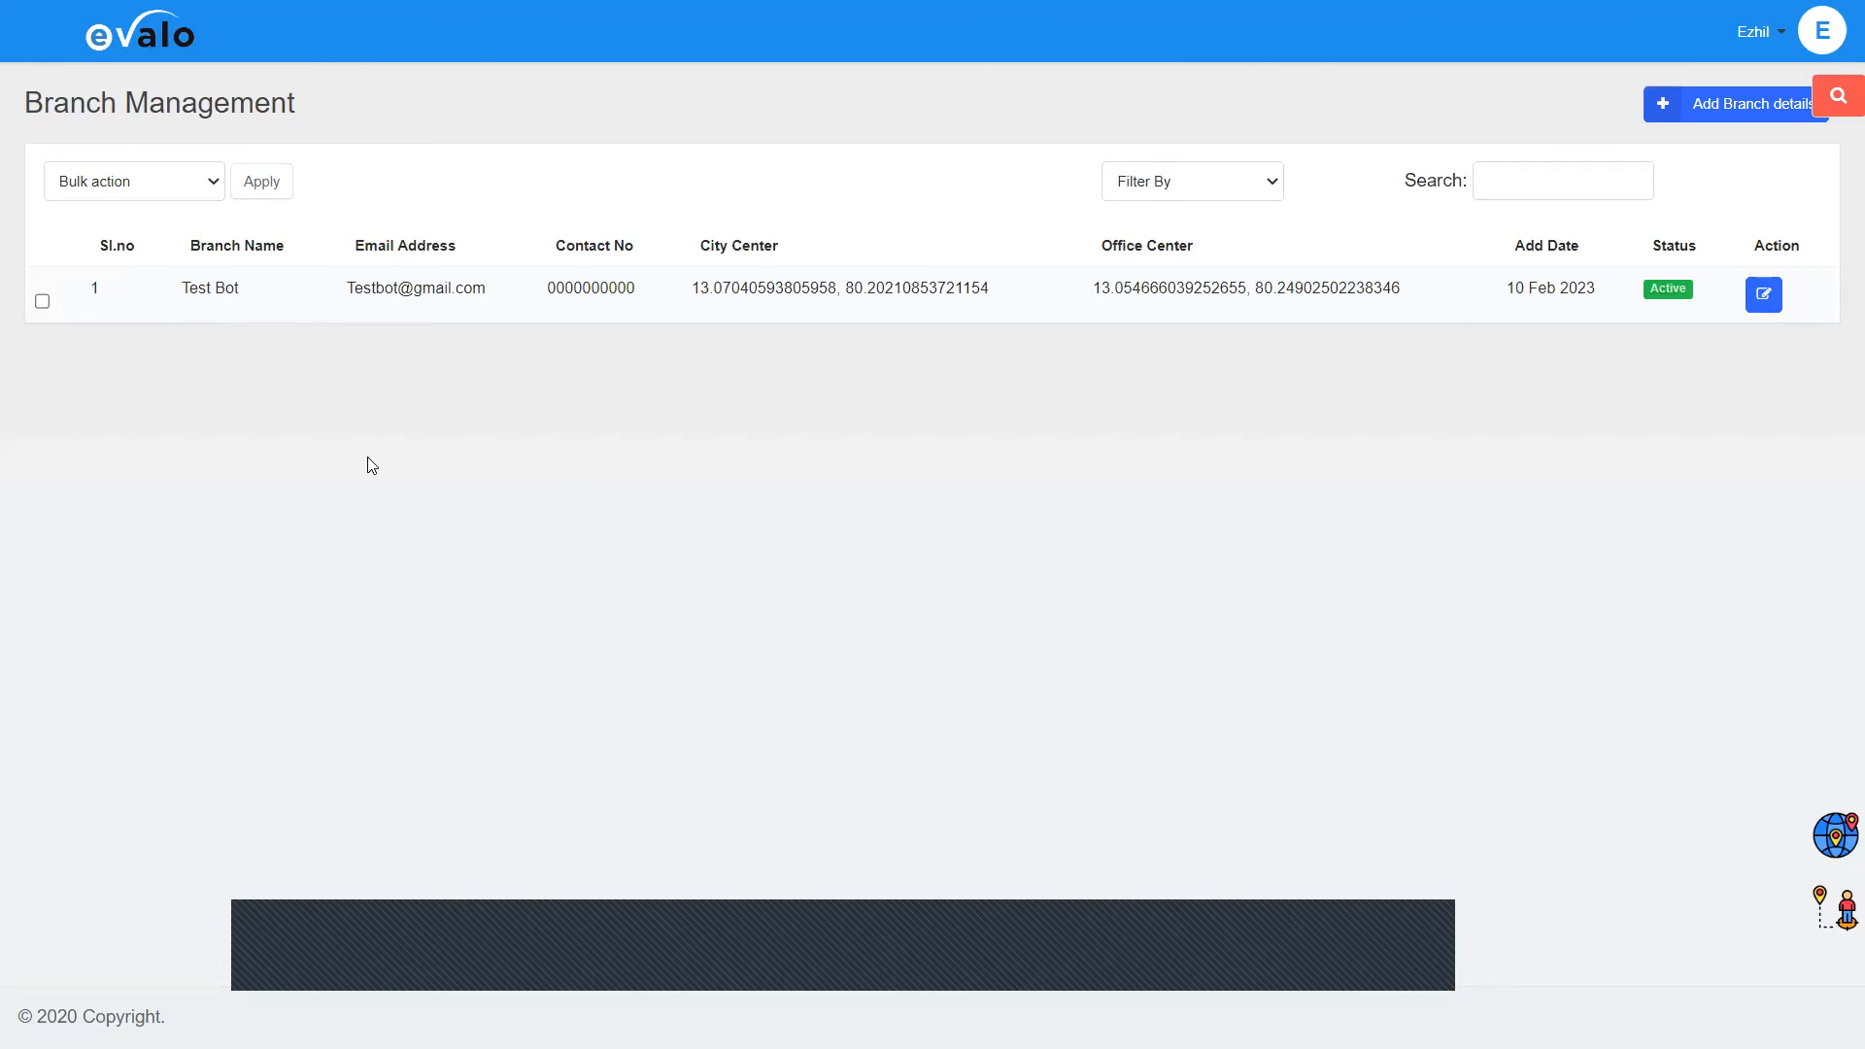
click(143, 185)
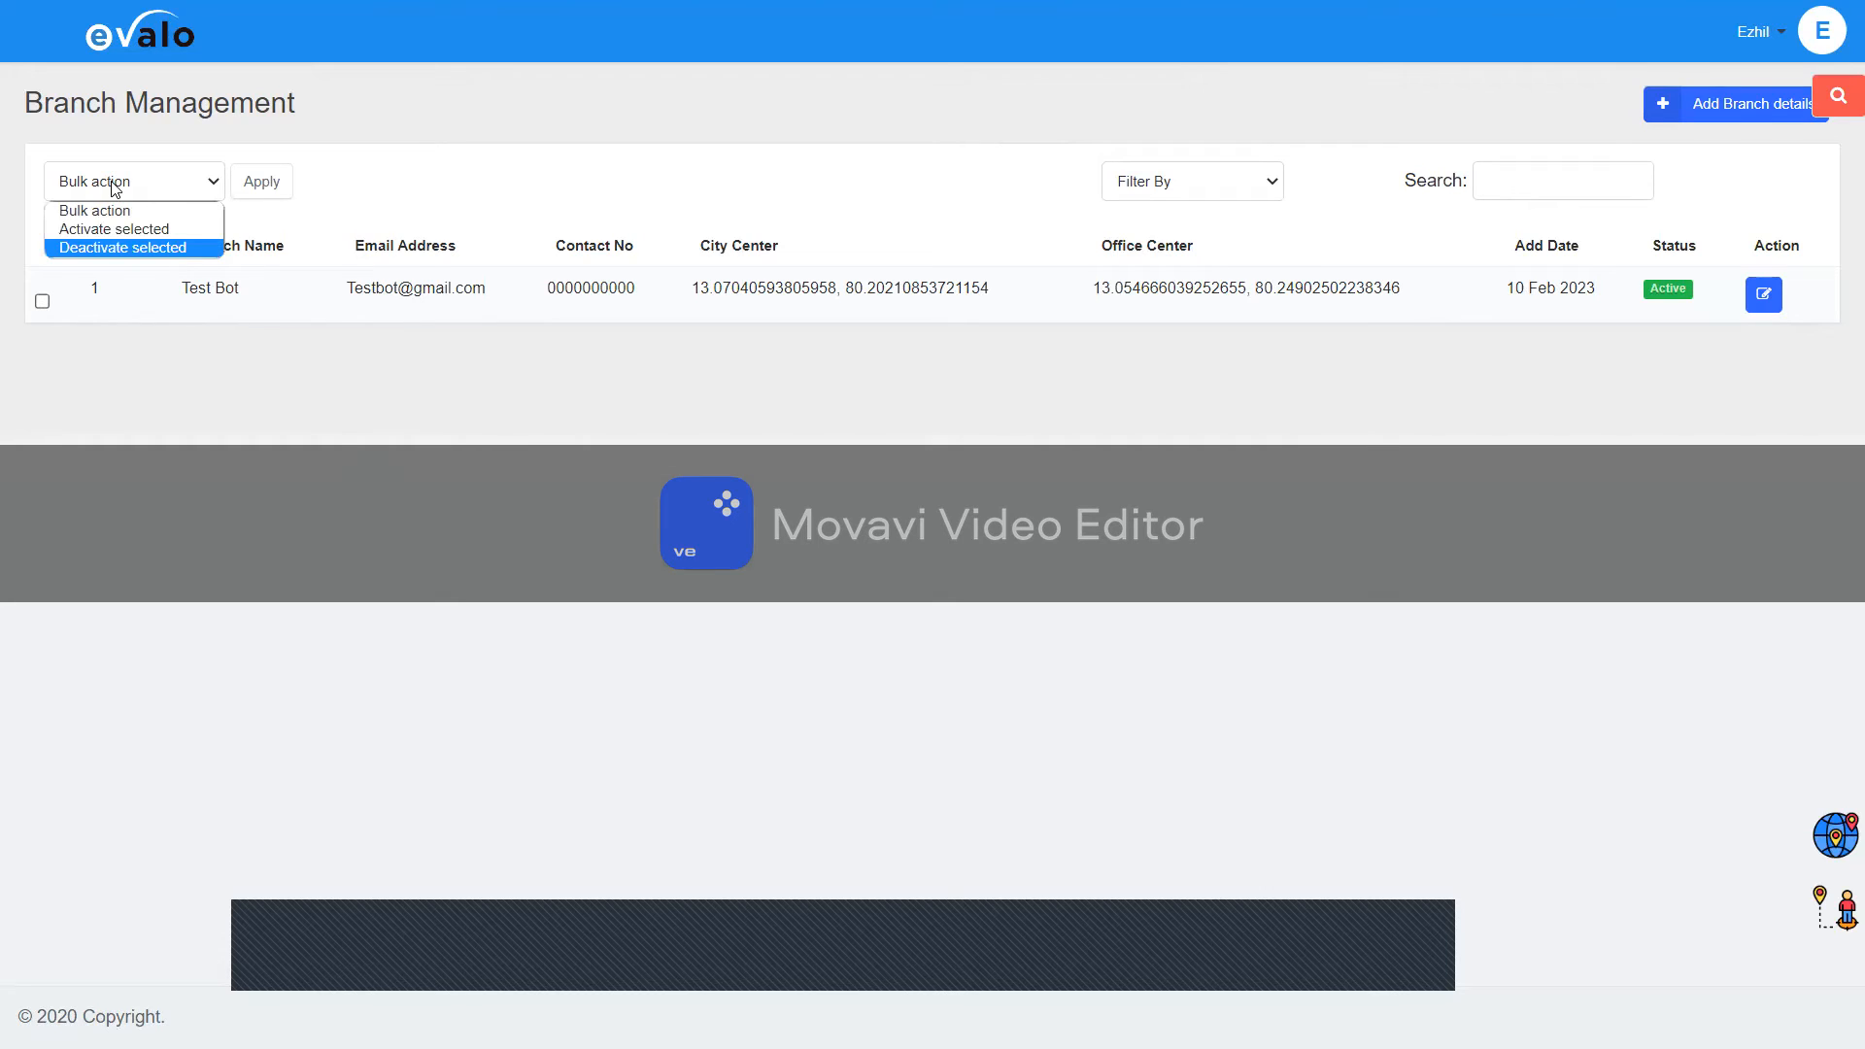
click(42, 301)
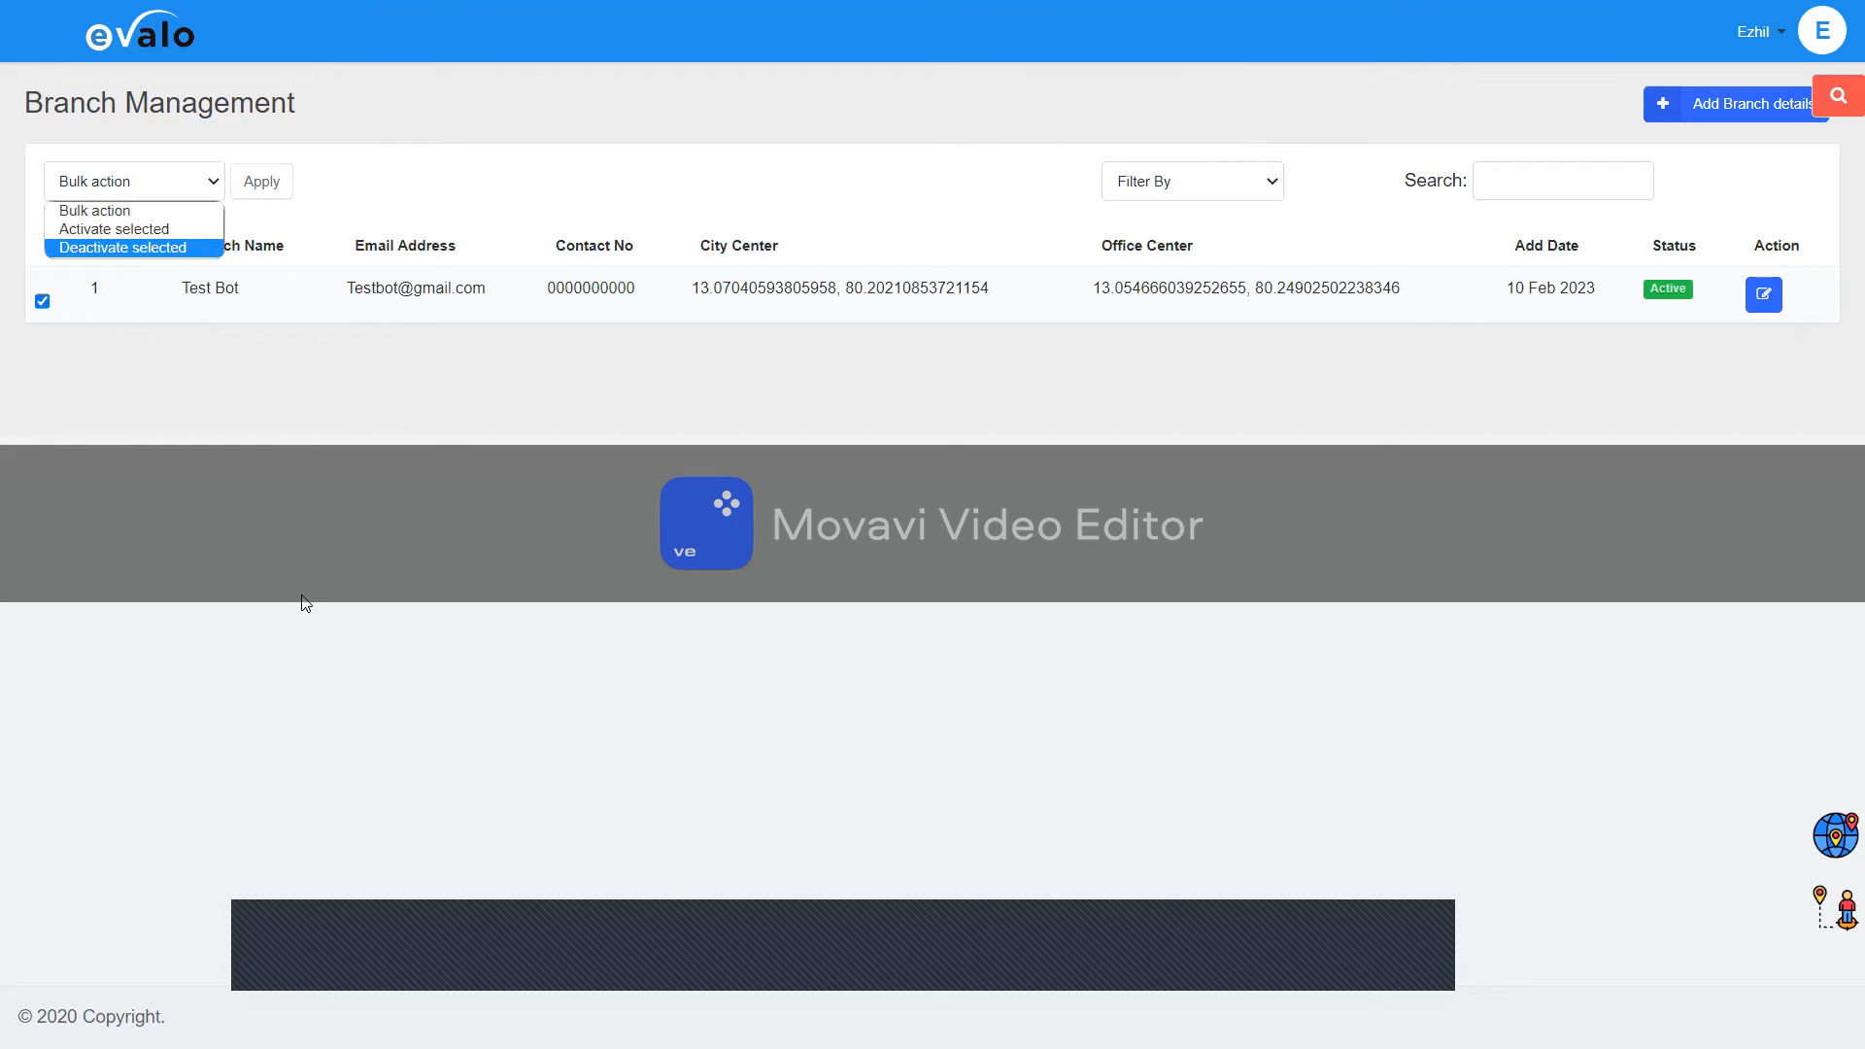
click(302, 597)
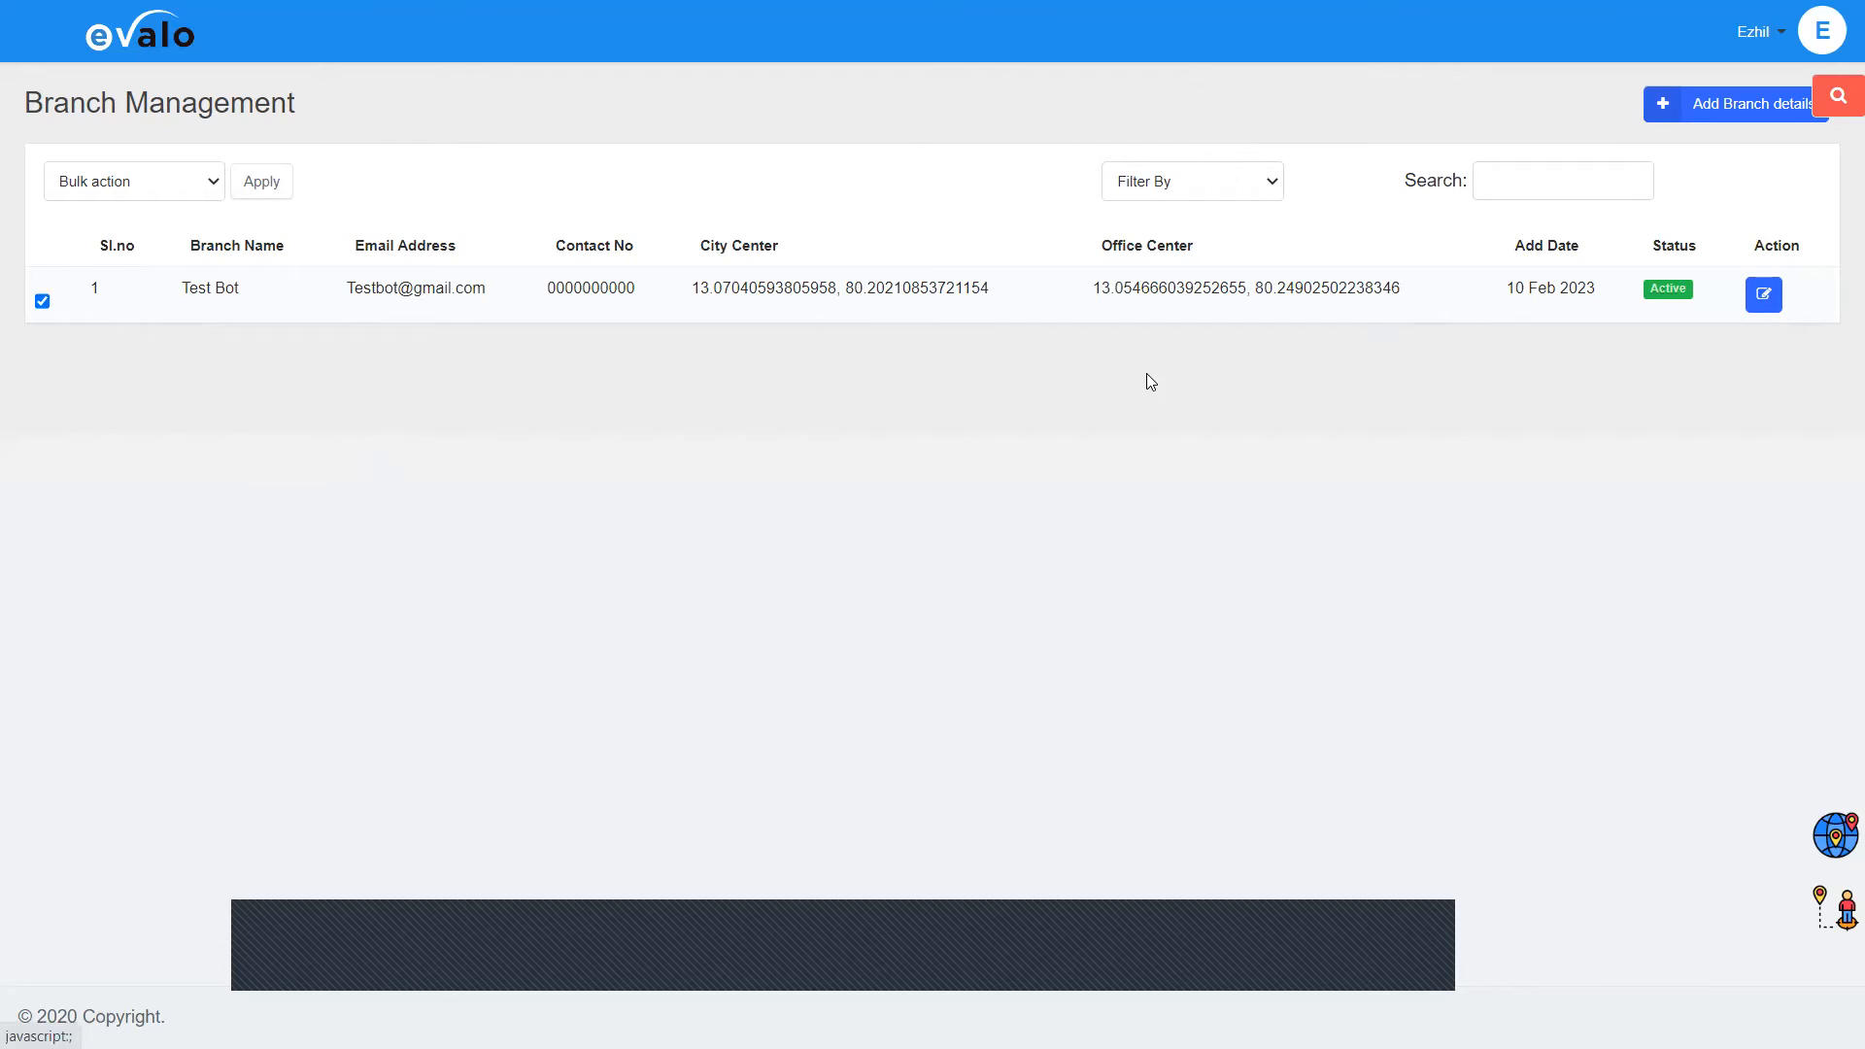
Step: Go to Employee Management via the Team tile and open a blank Add Employee form
click(1744, 105)
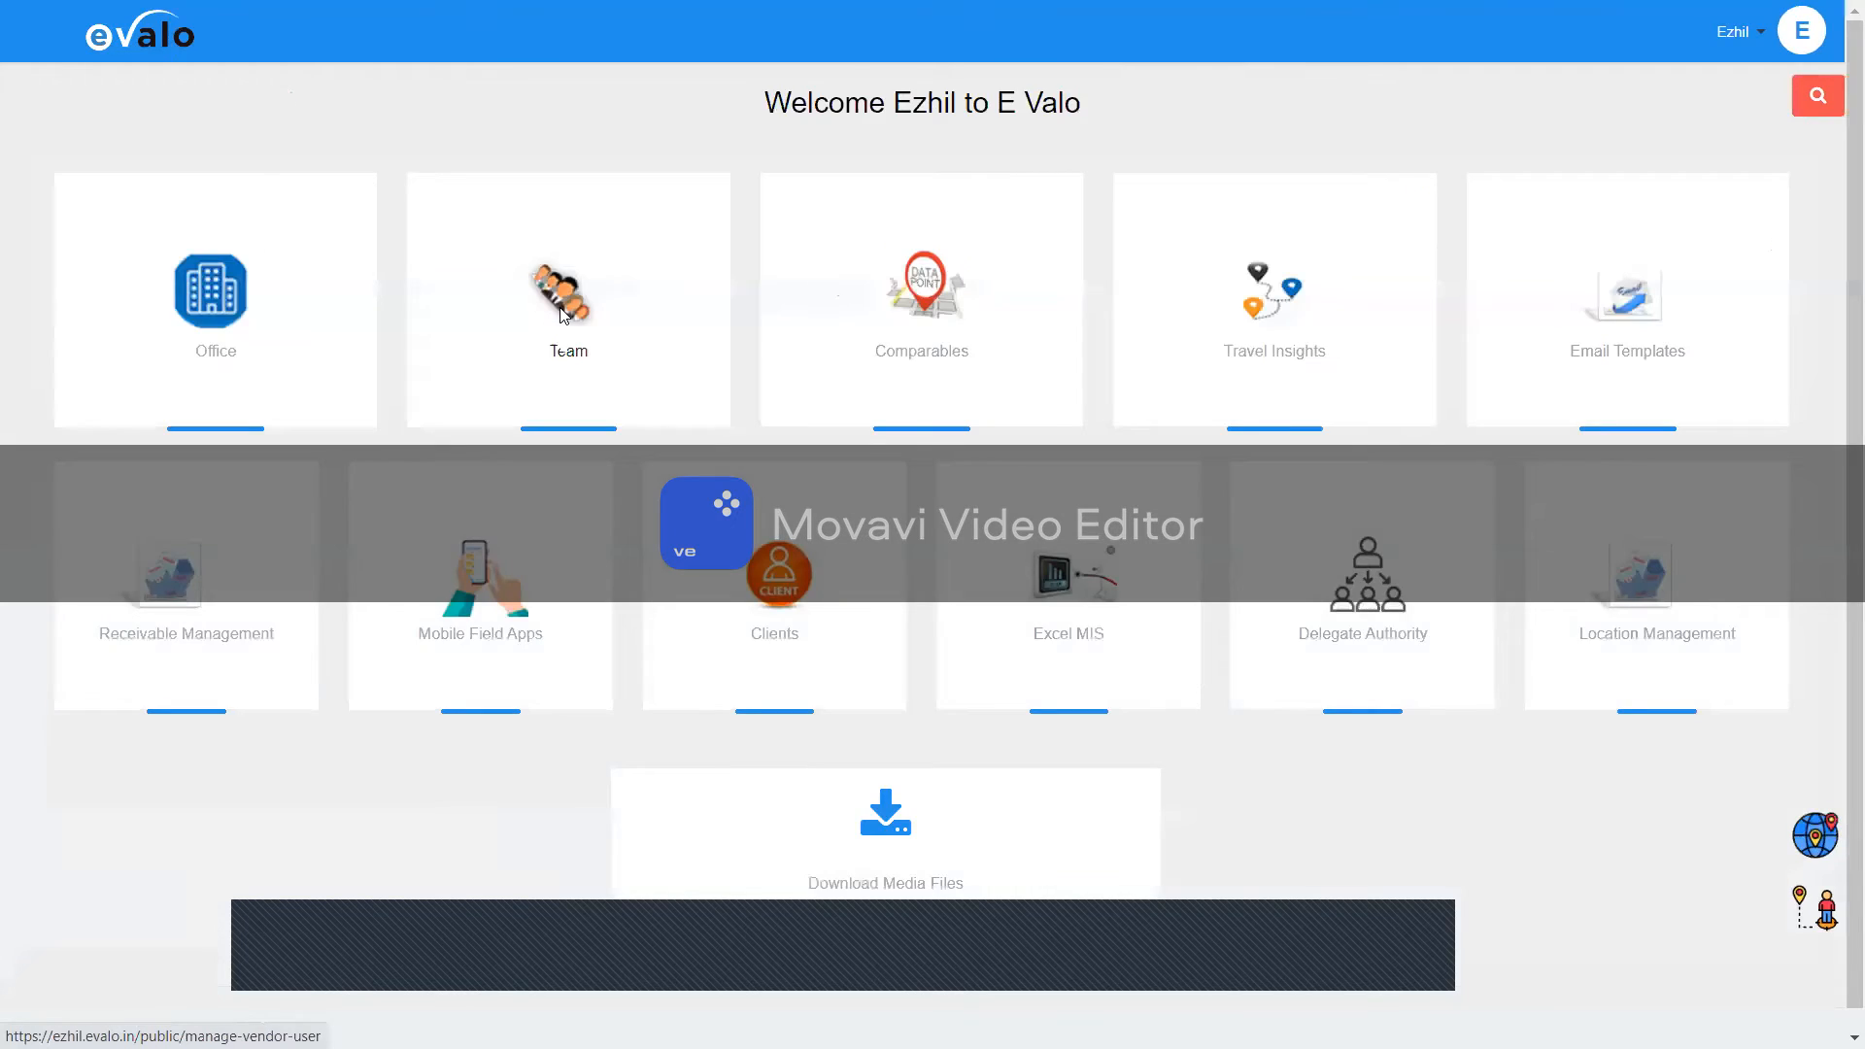
click(561, 317)
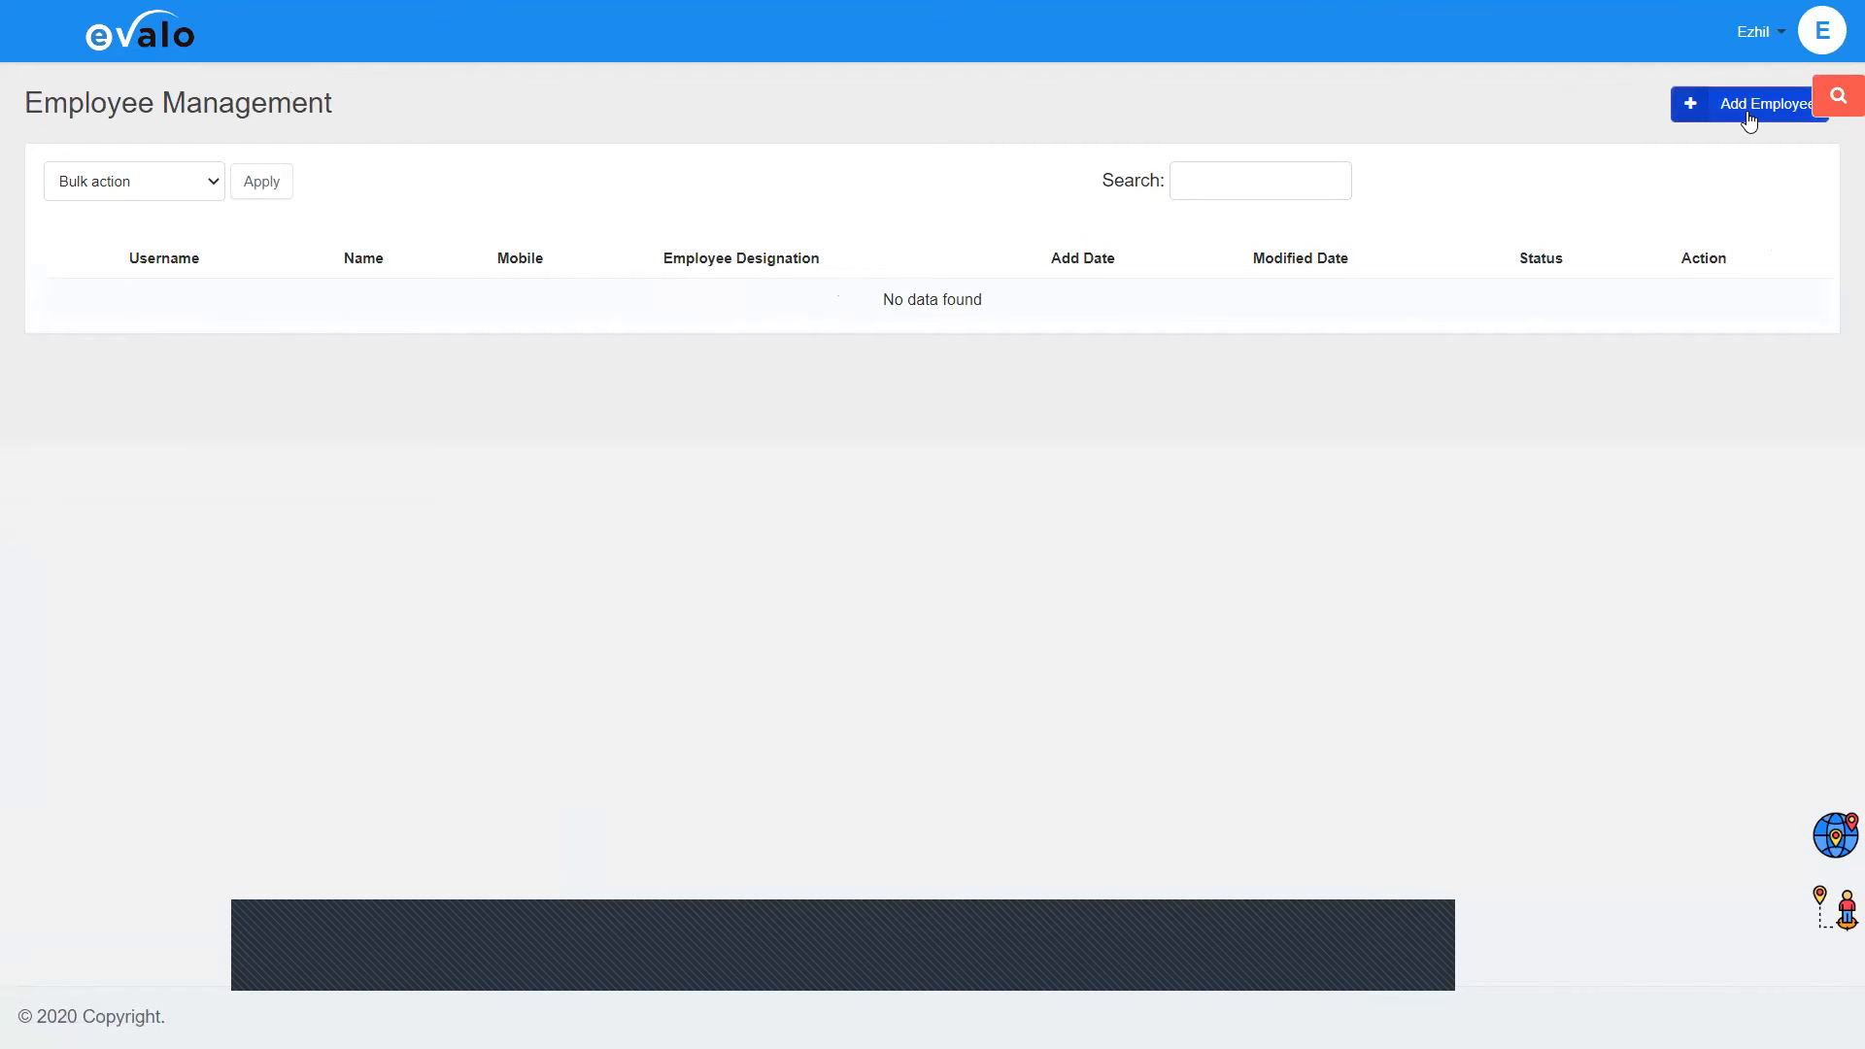
click(1749, 107)
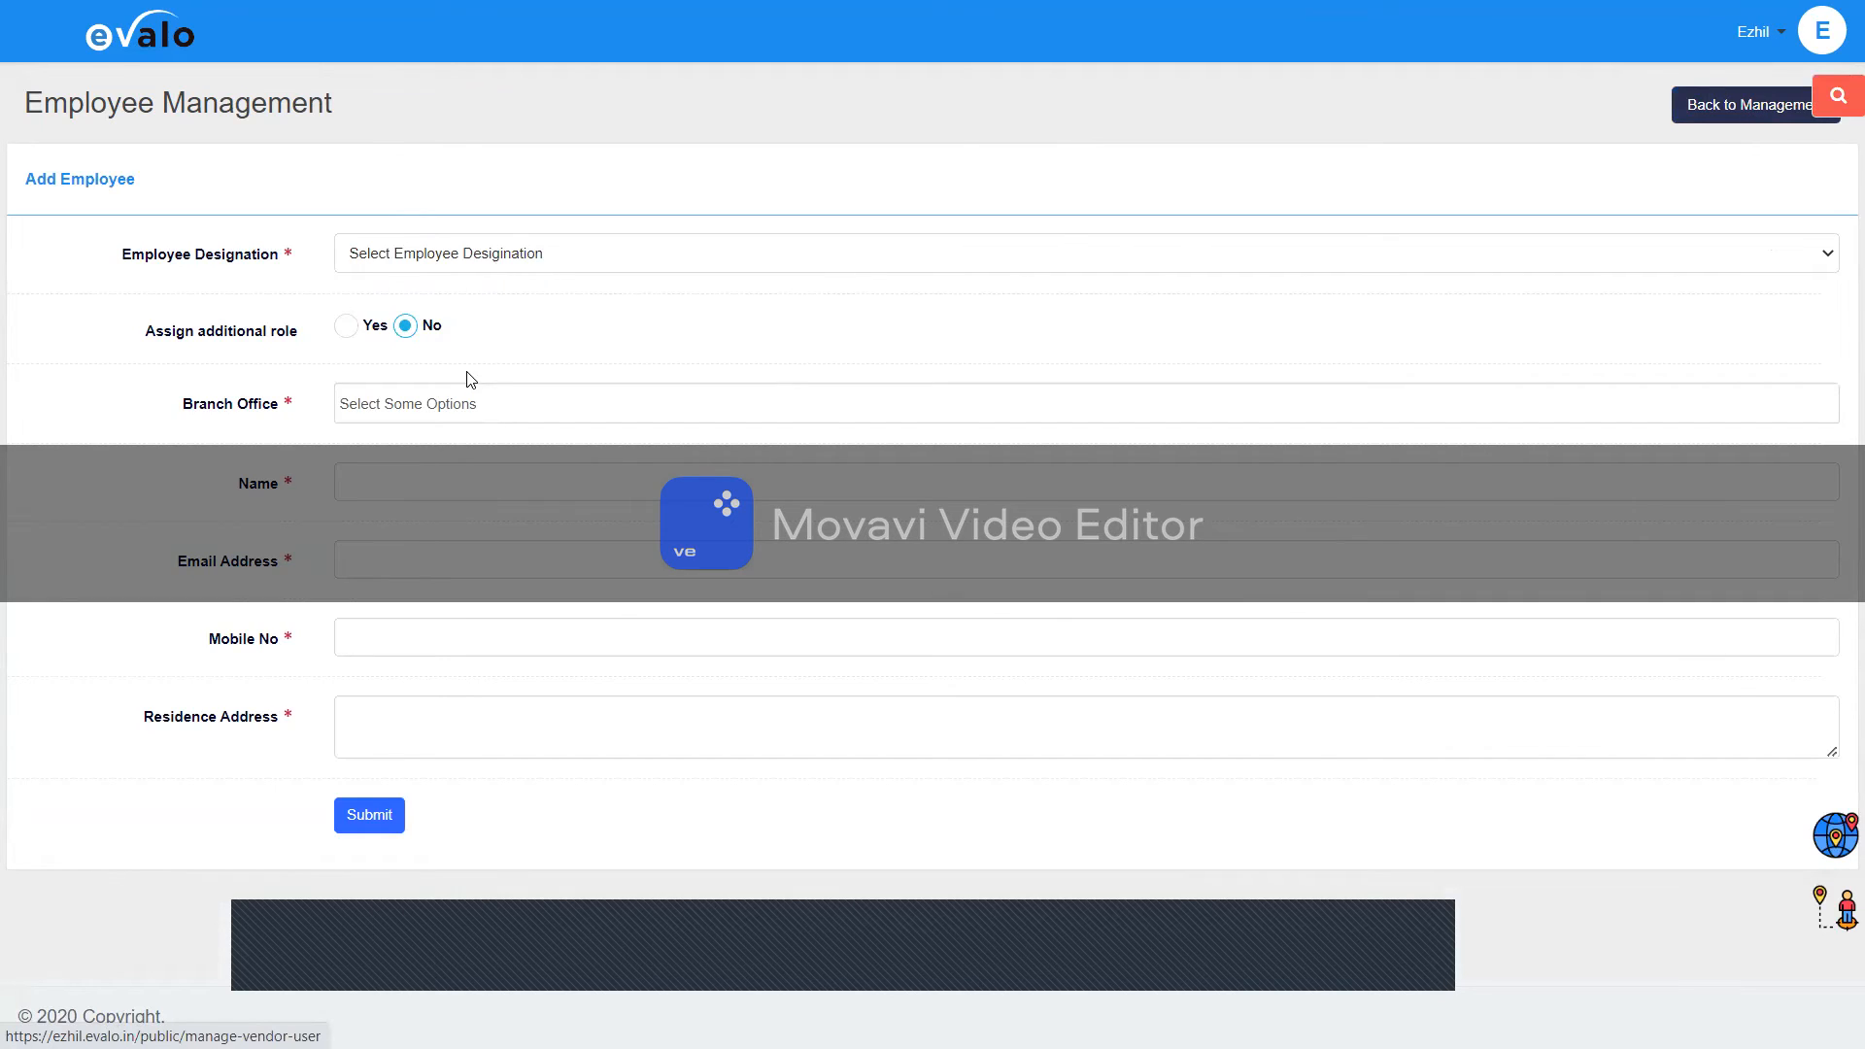
Step: Choose Reviewer/Approver in the Employee Designation dropdown
click(477, 266)
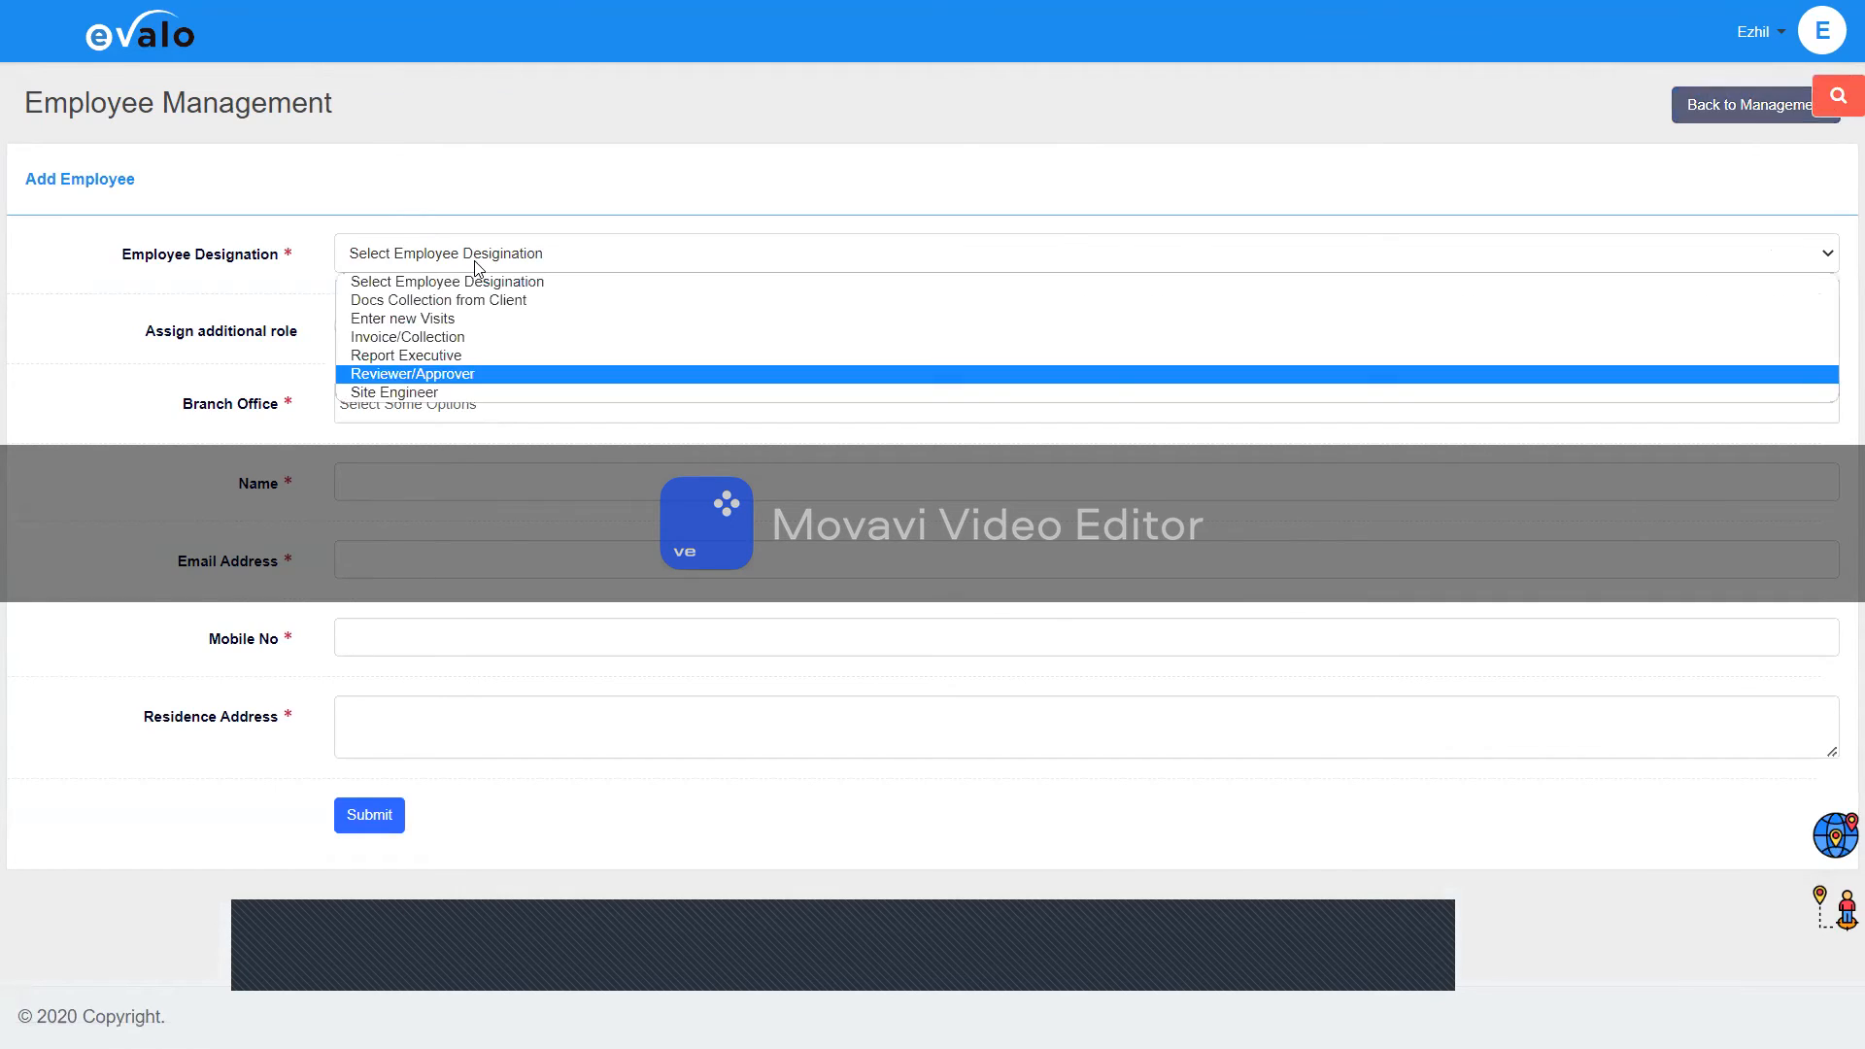
key(Return)
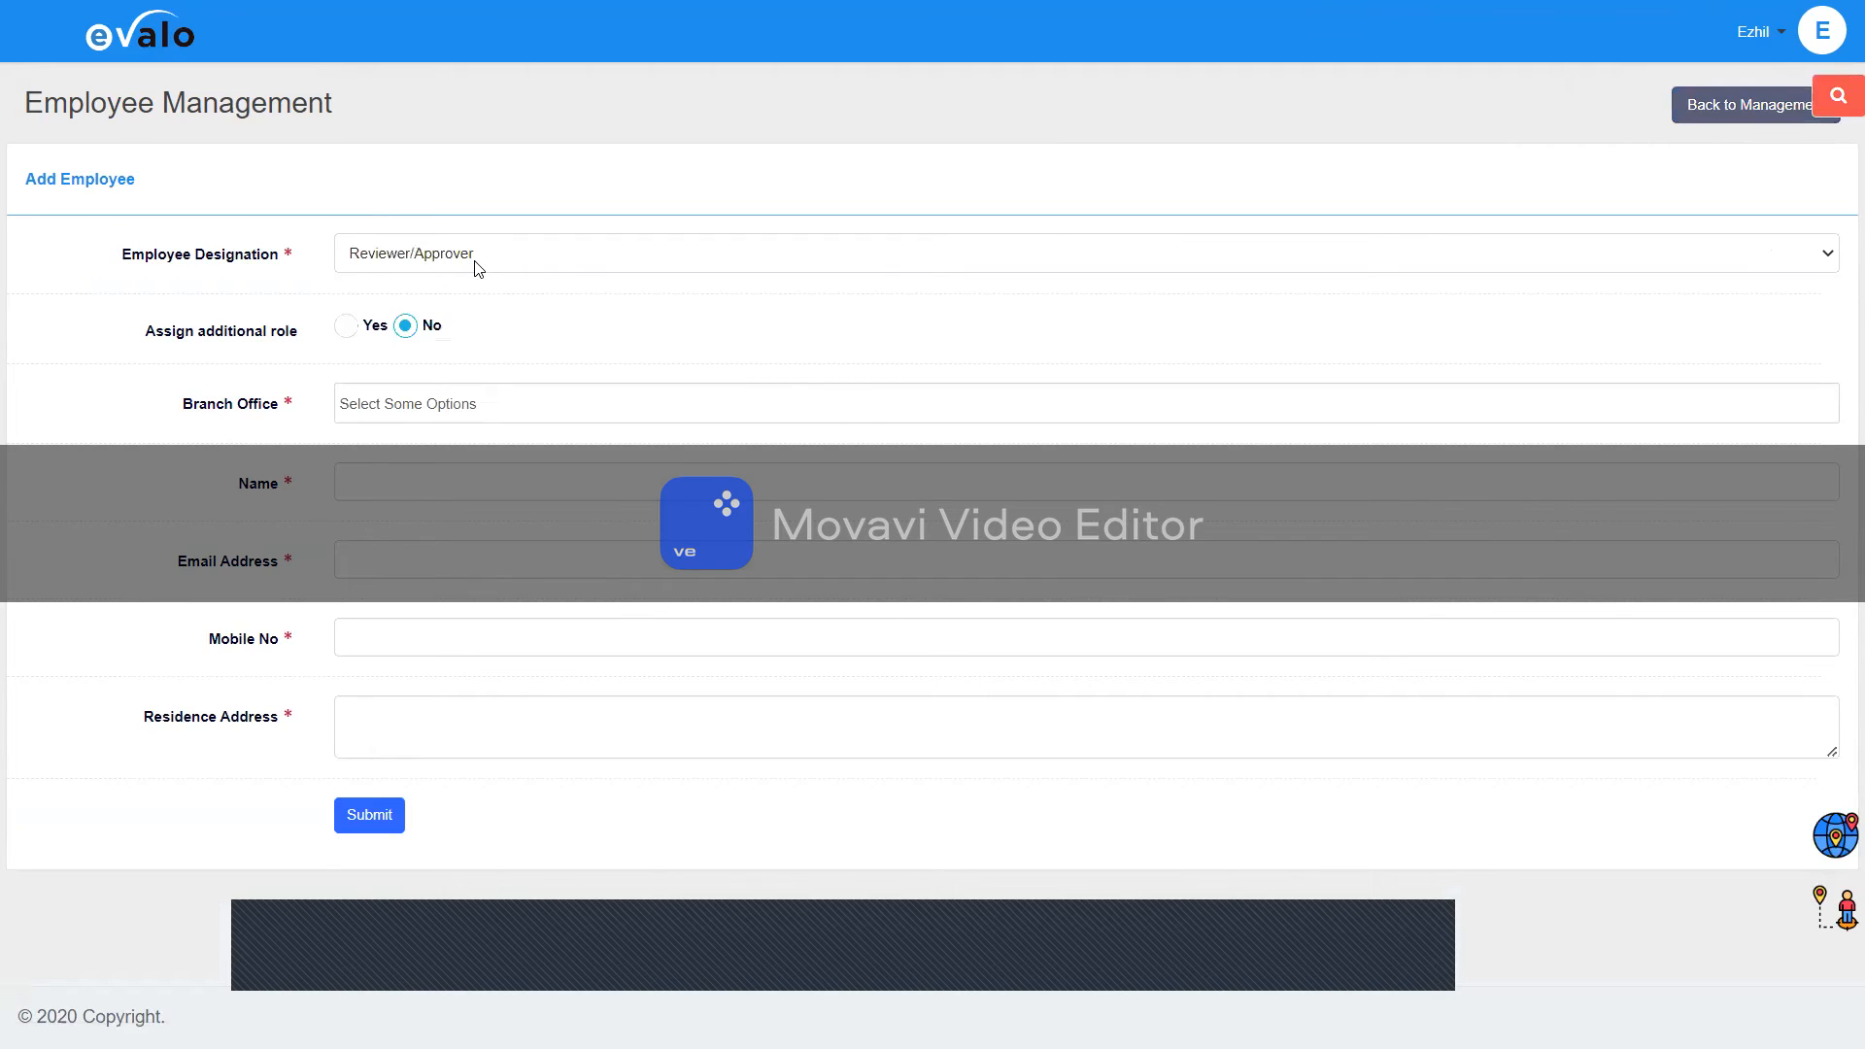
click(477, 266)
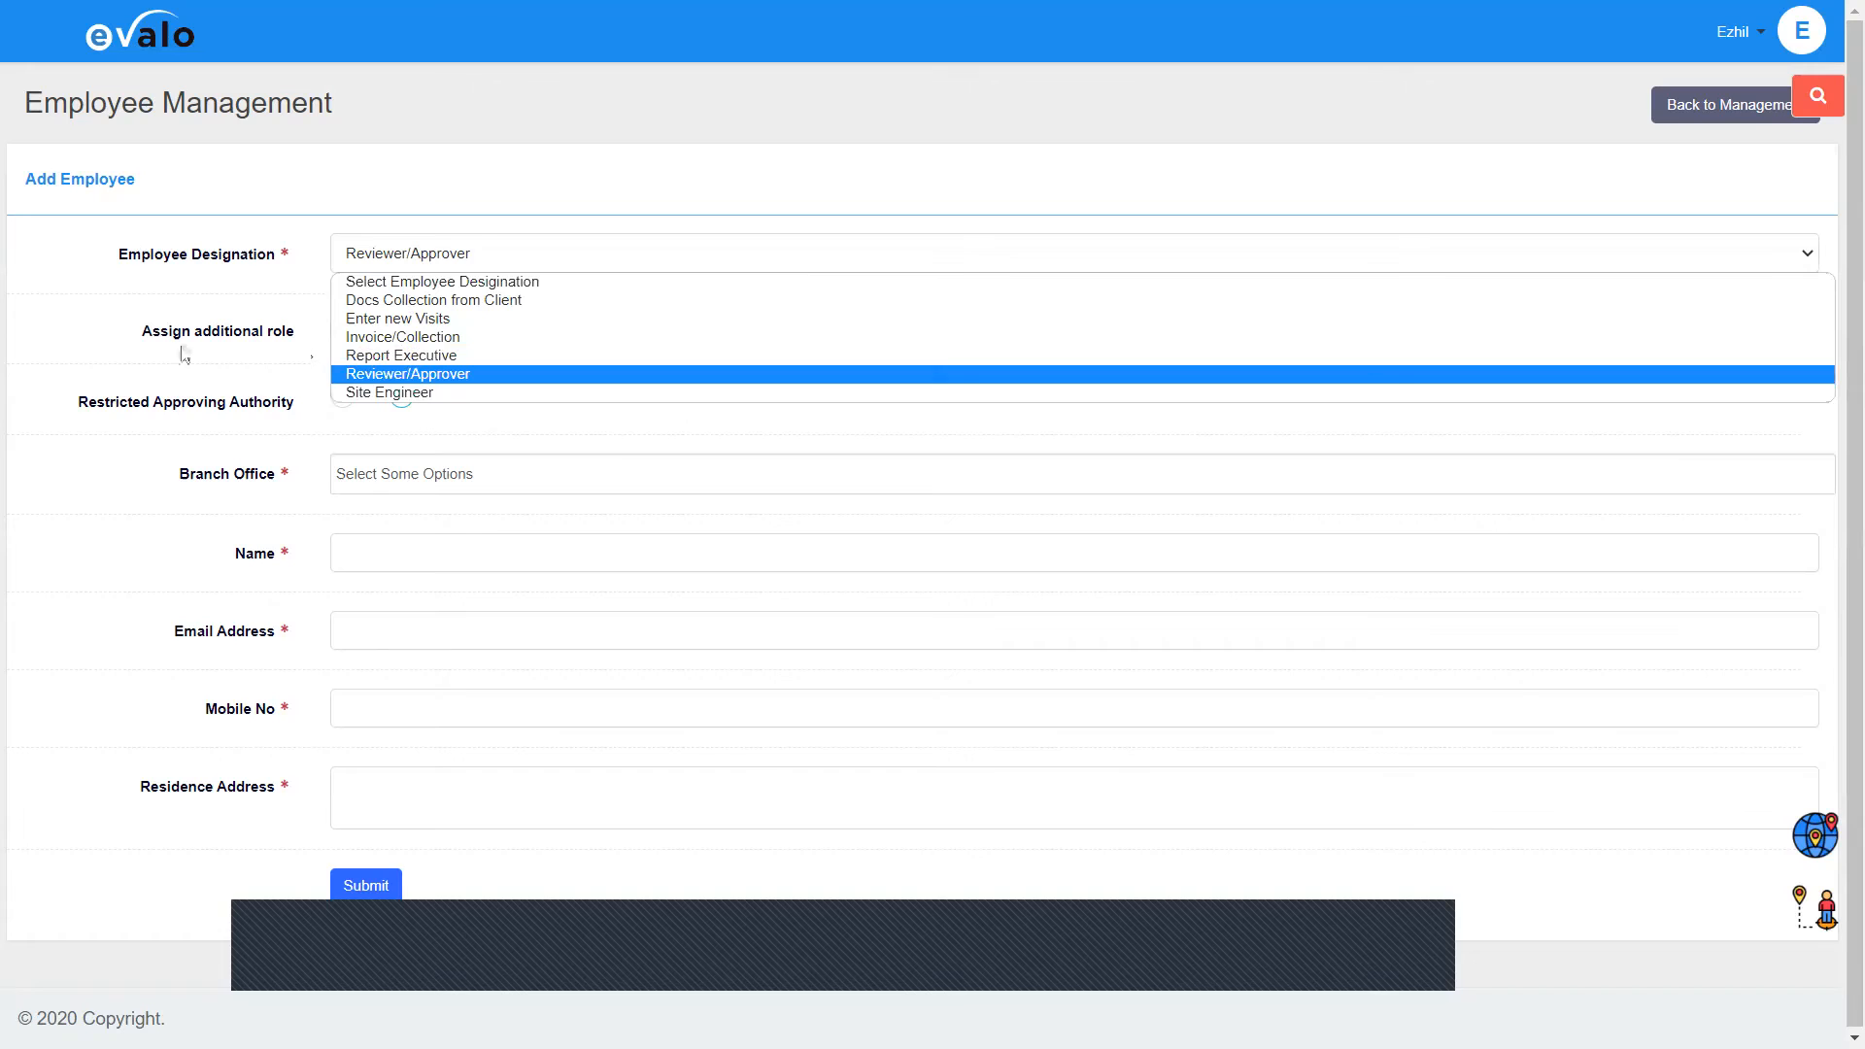
Step: Keep Reviewer/Approver as the designation and set Assign additional role to Yes
click(412, 266)
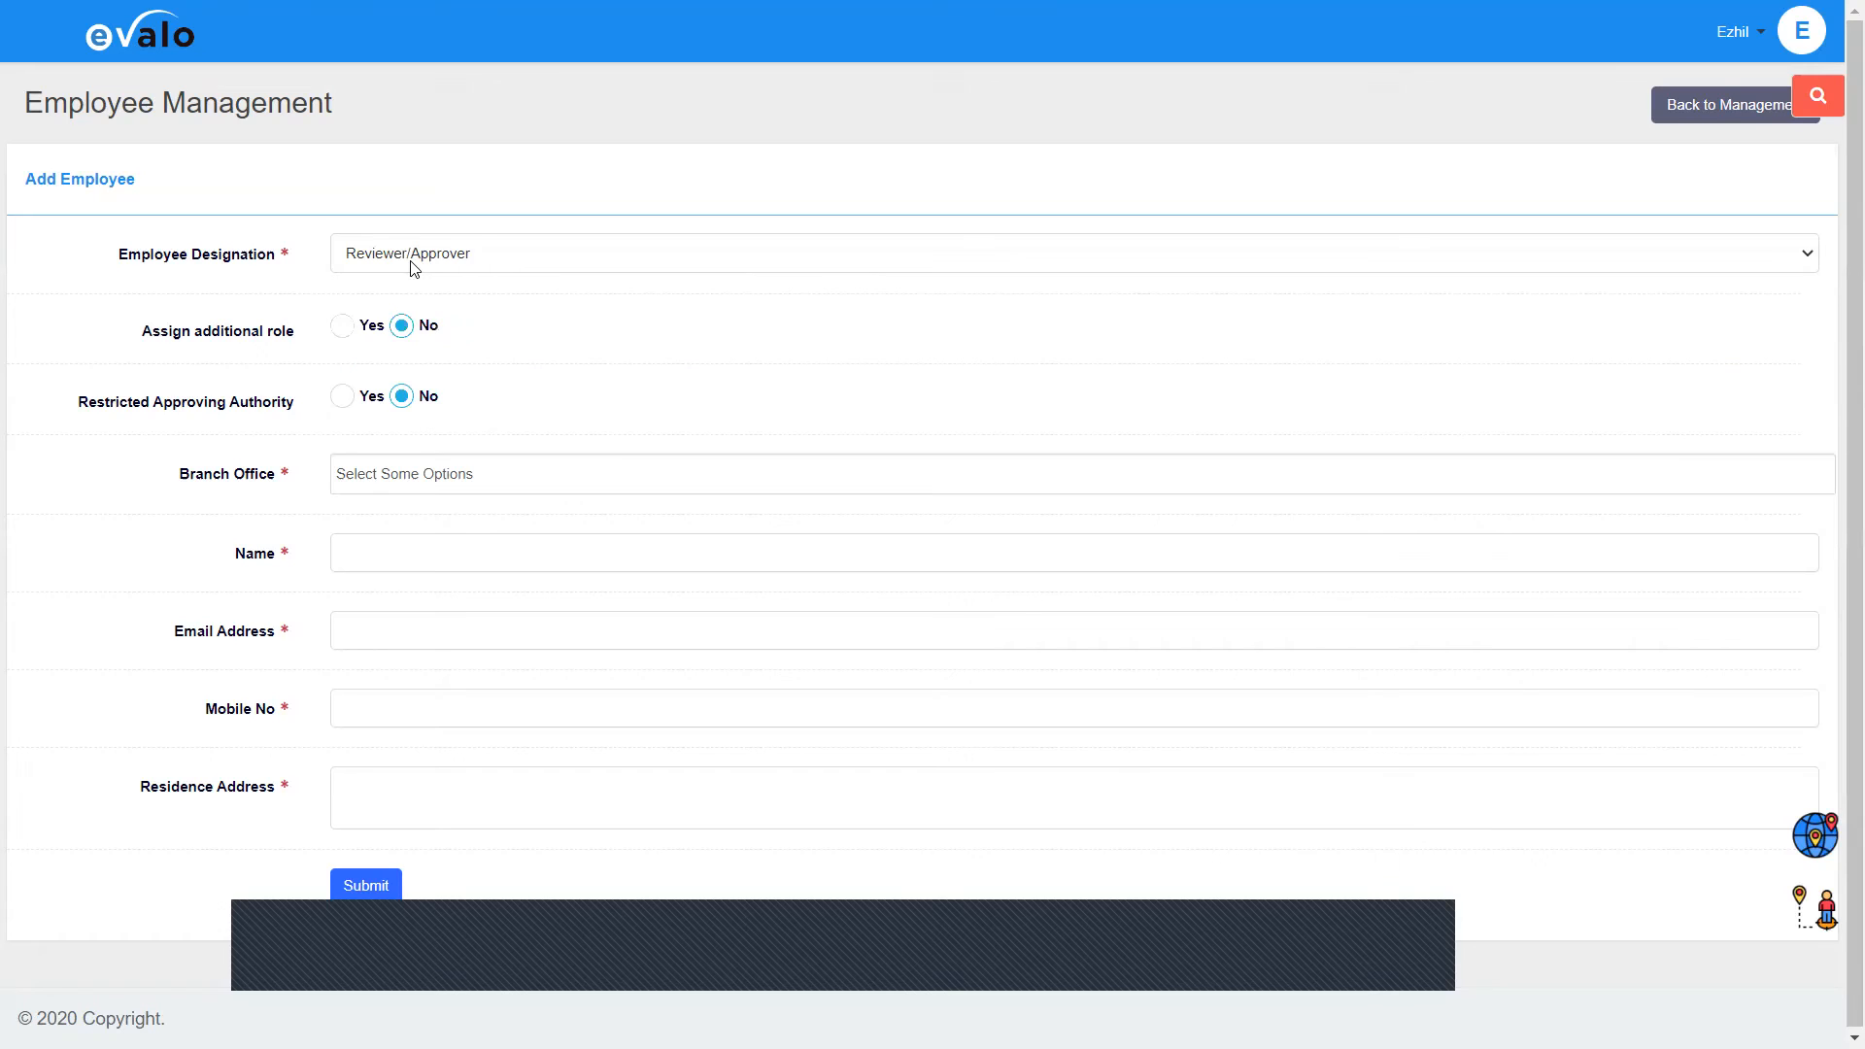
click(344, 326)
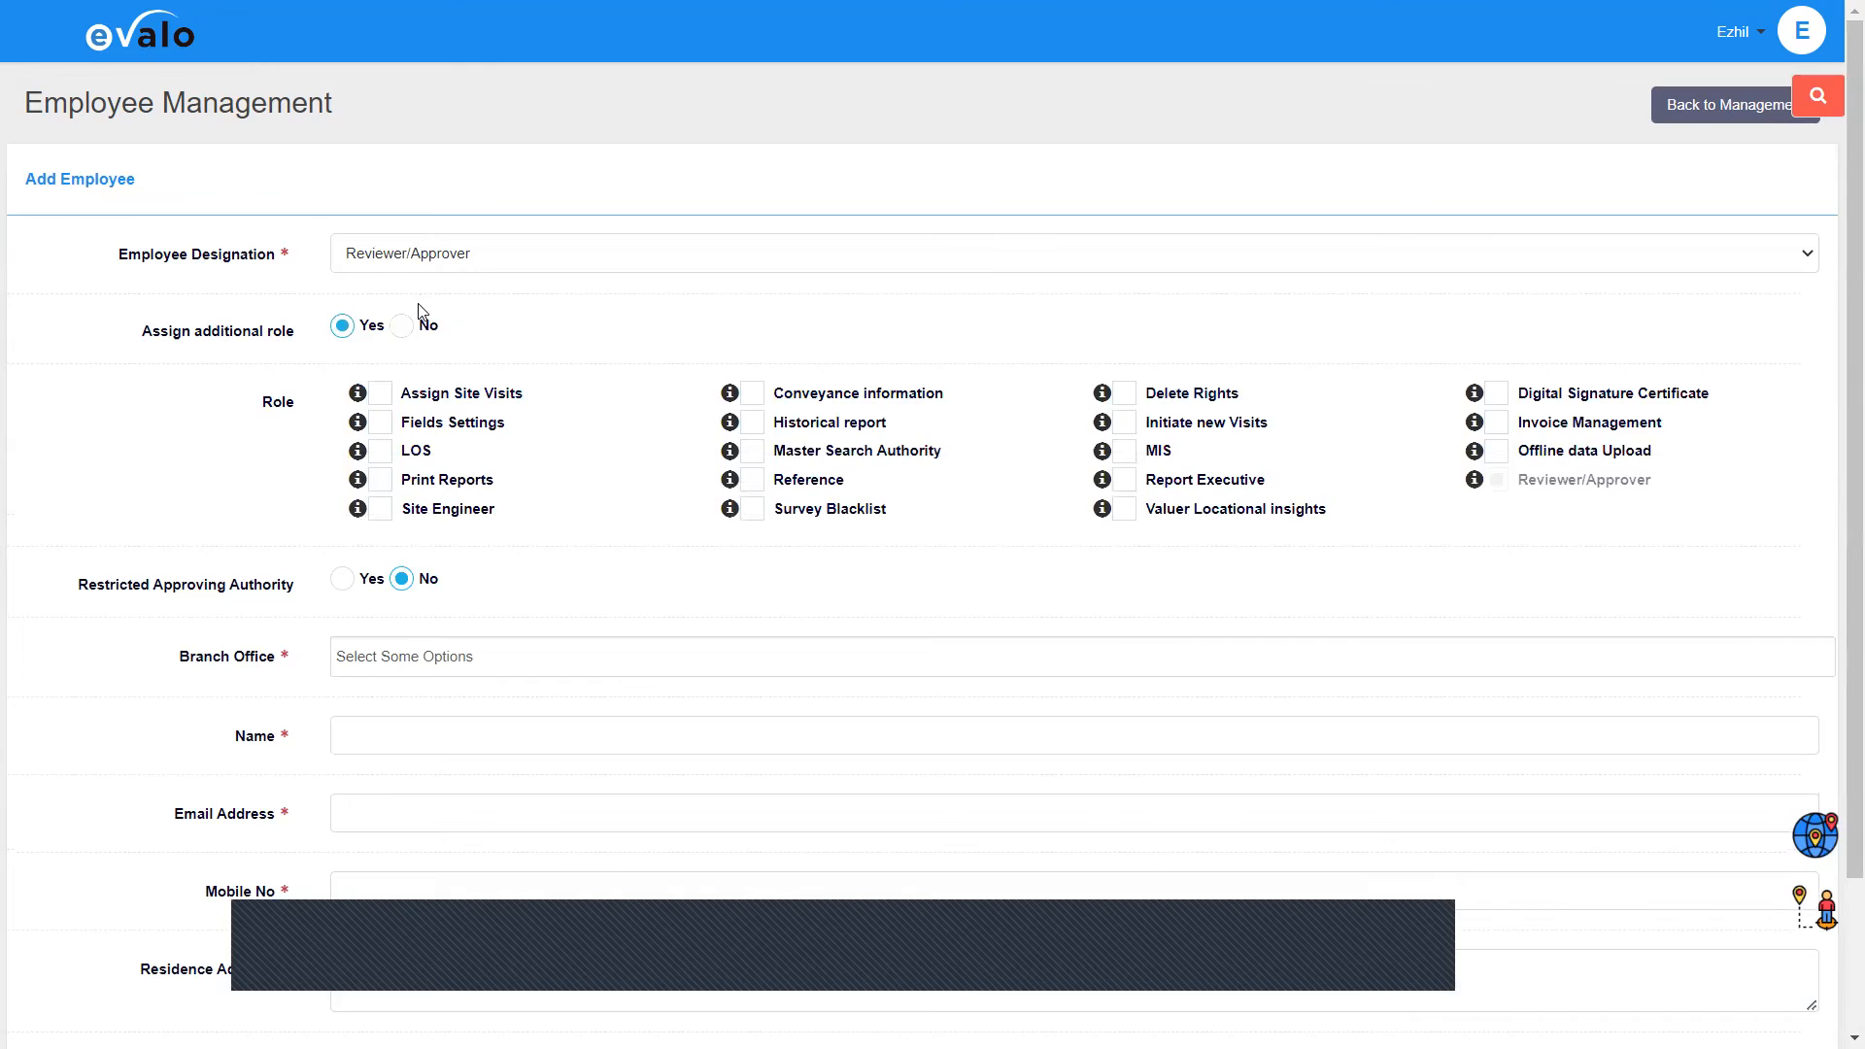
click(418, 254)
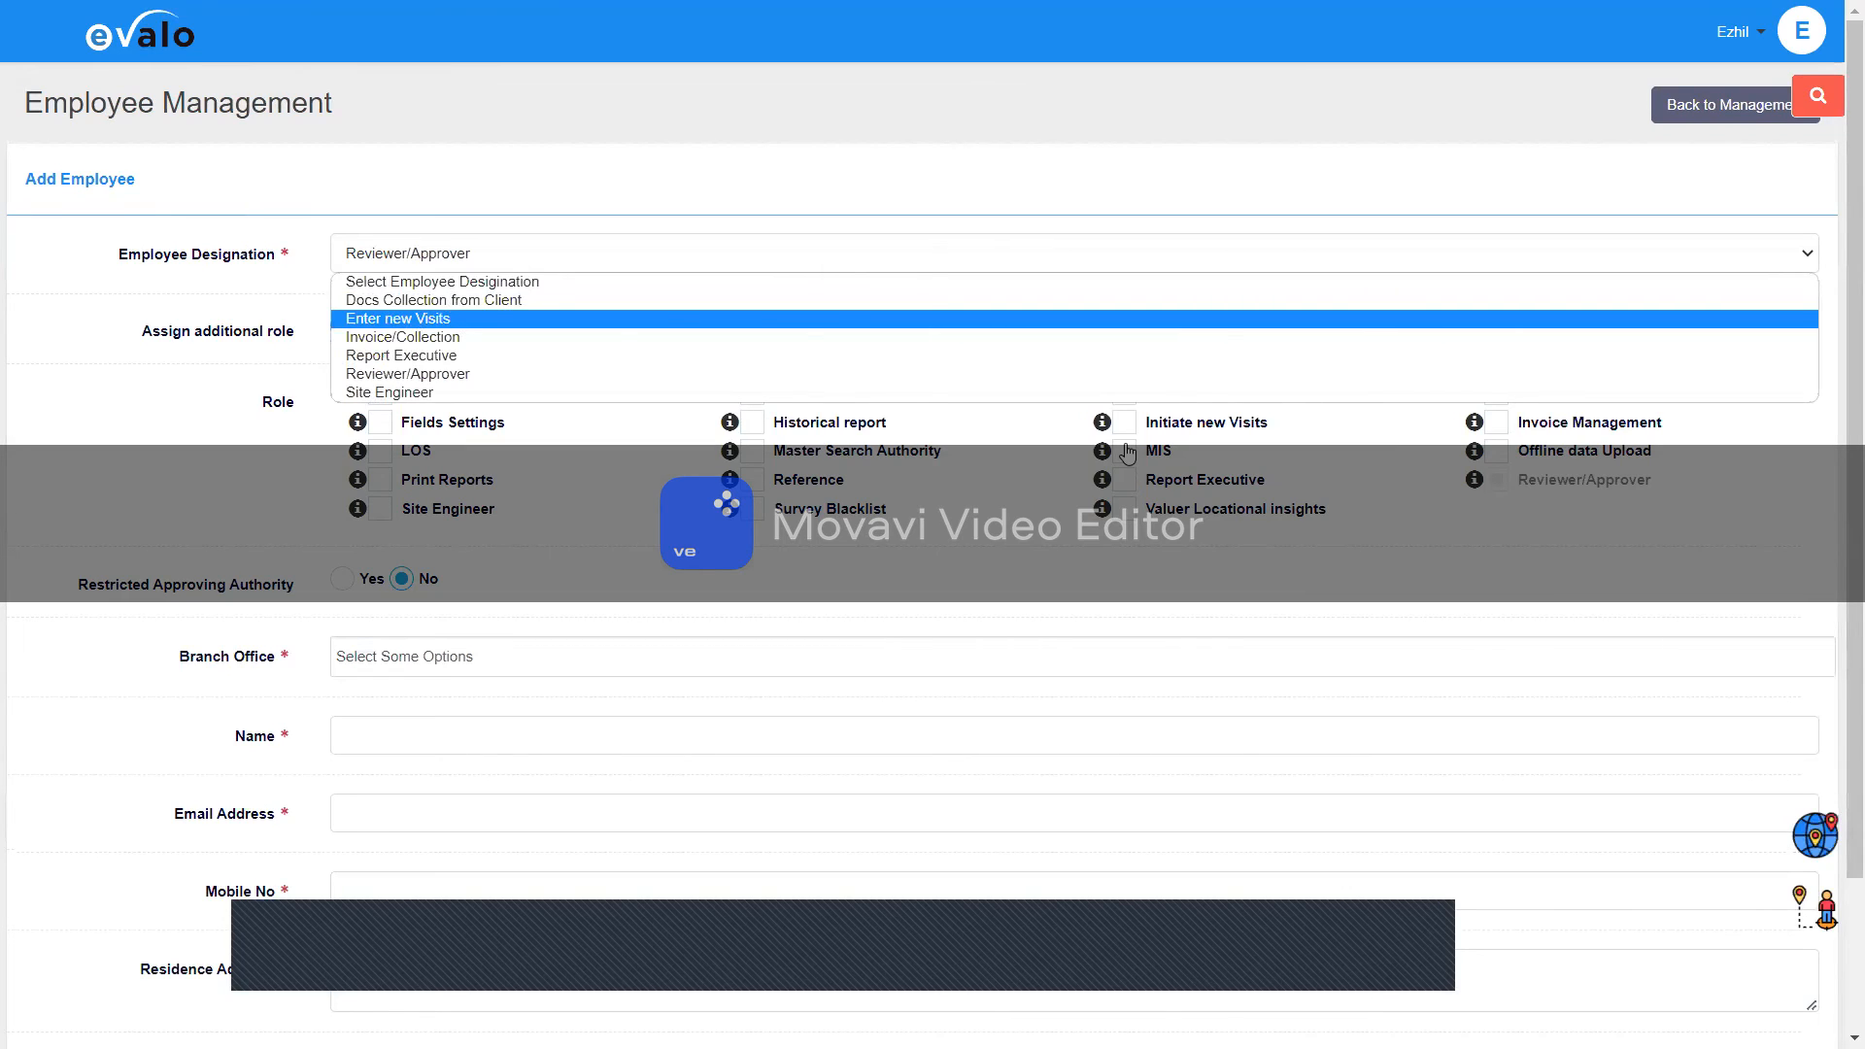
click(437, 318)
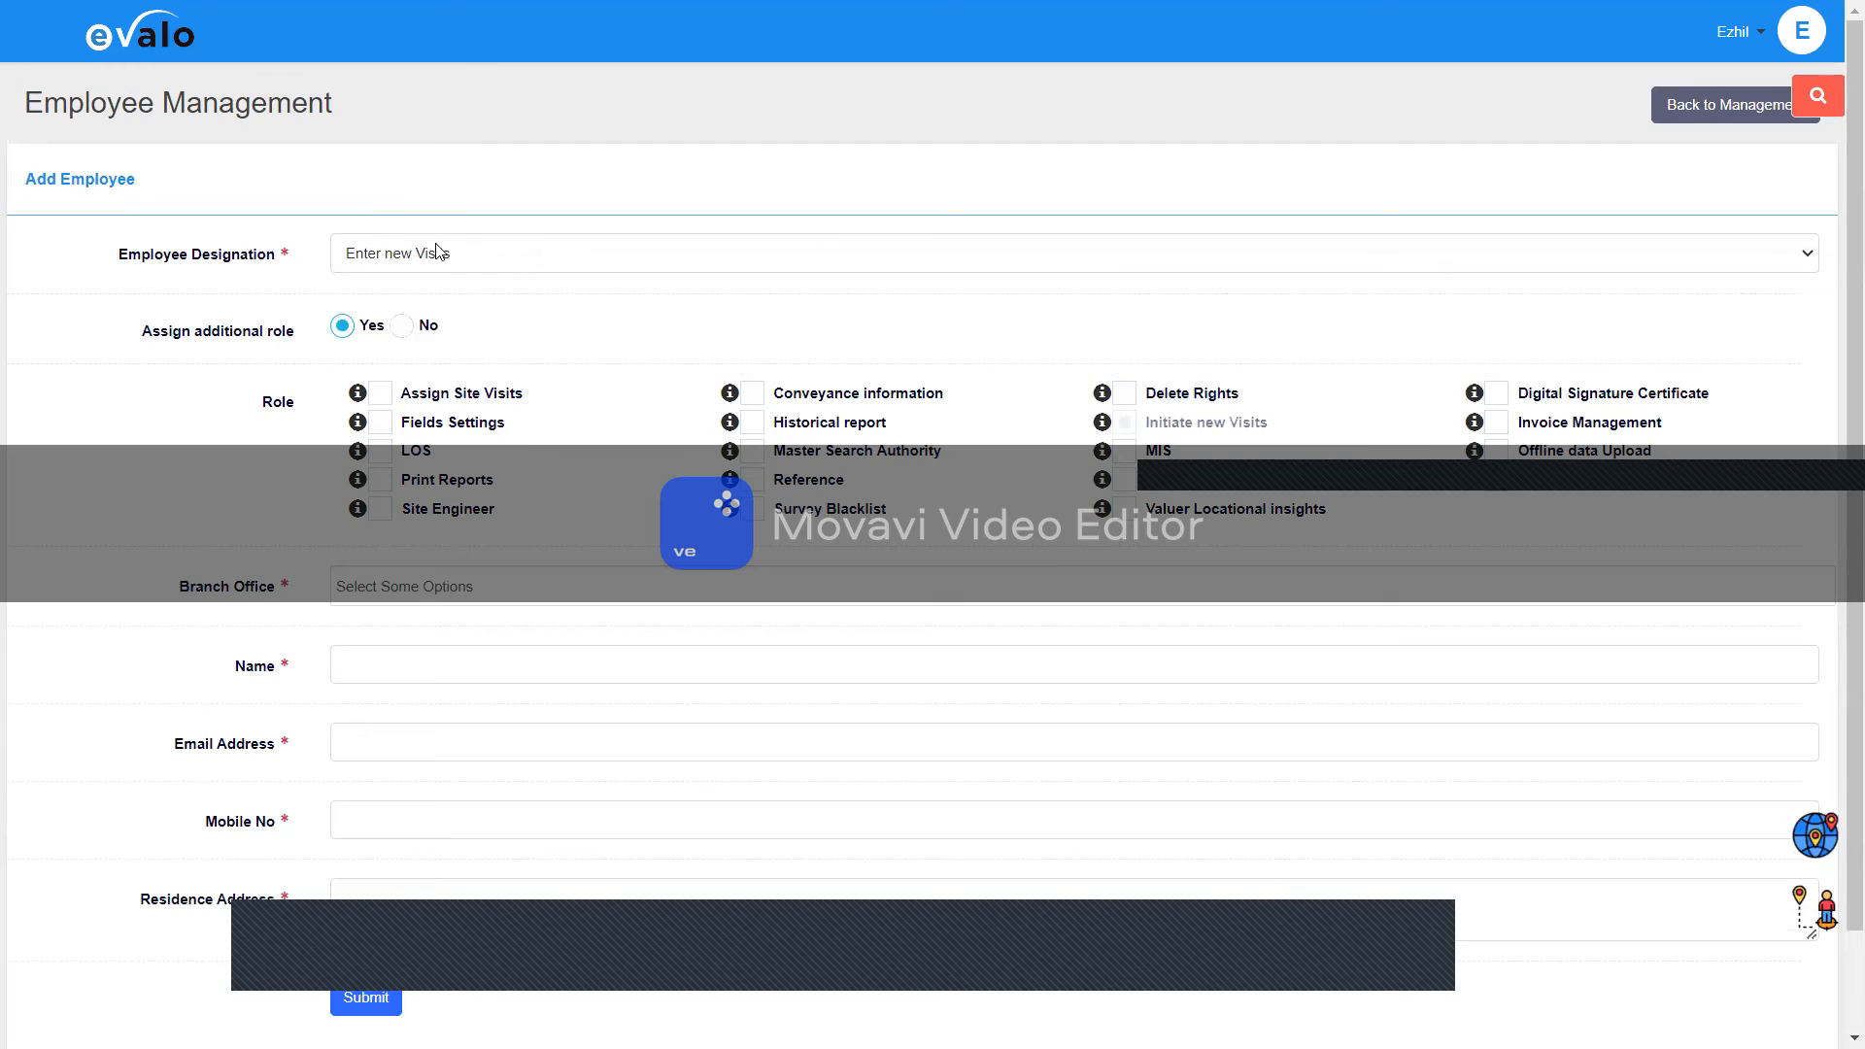
click(436, 253)
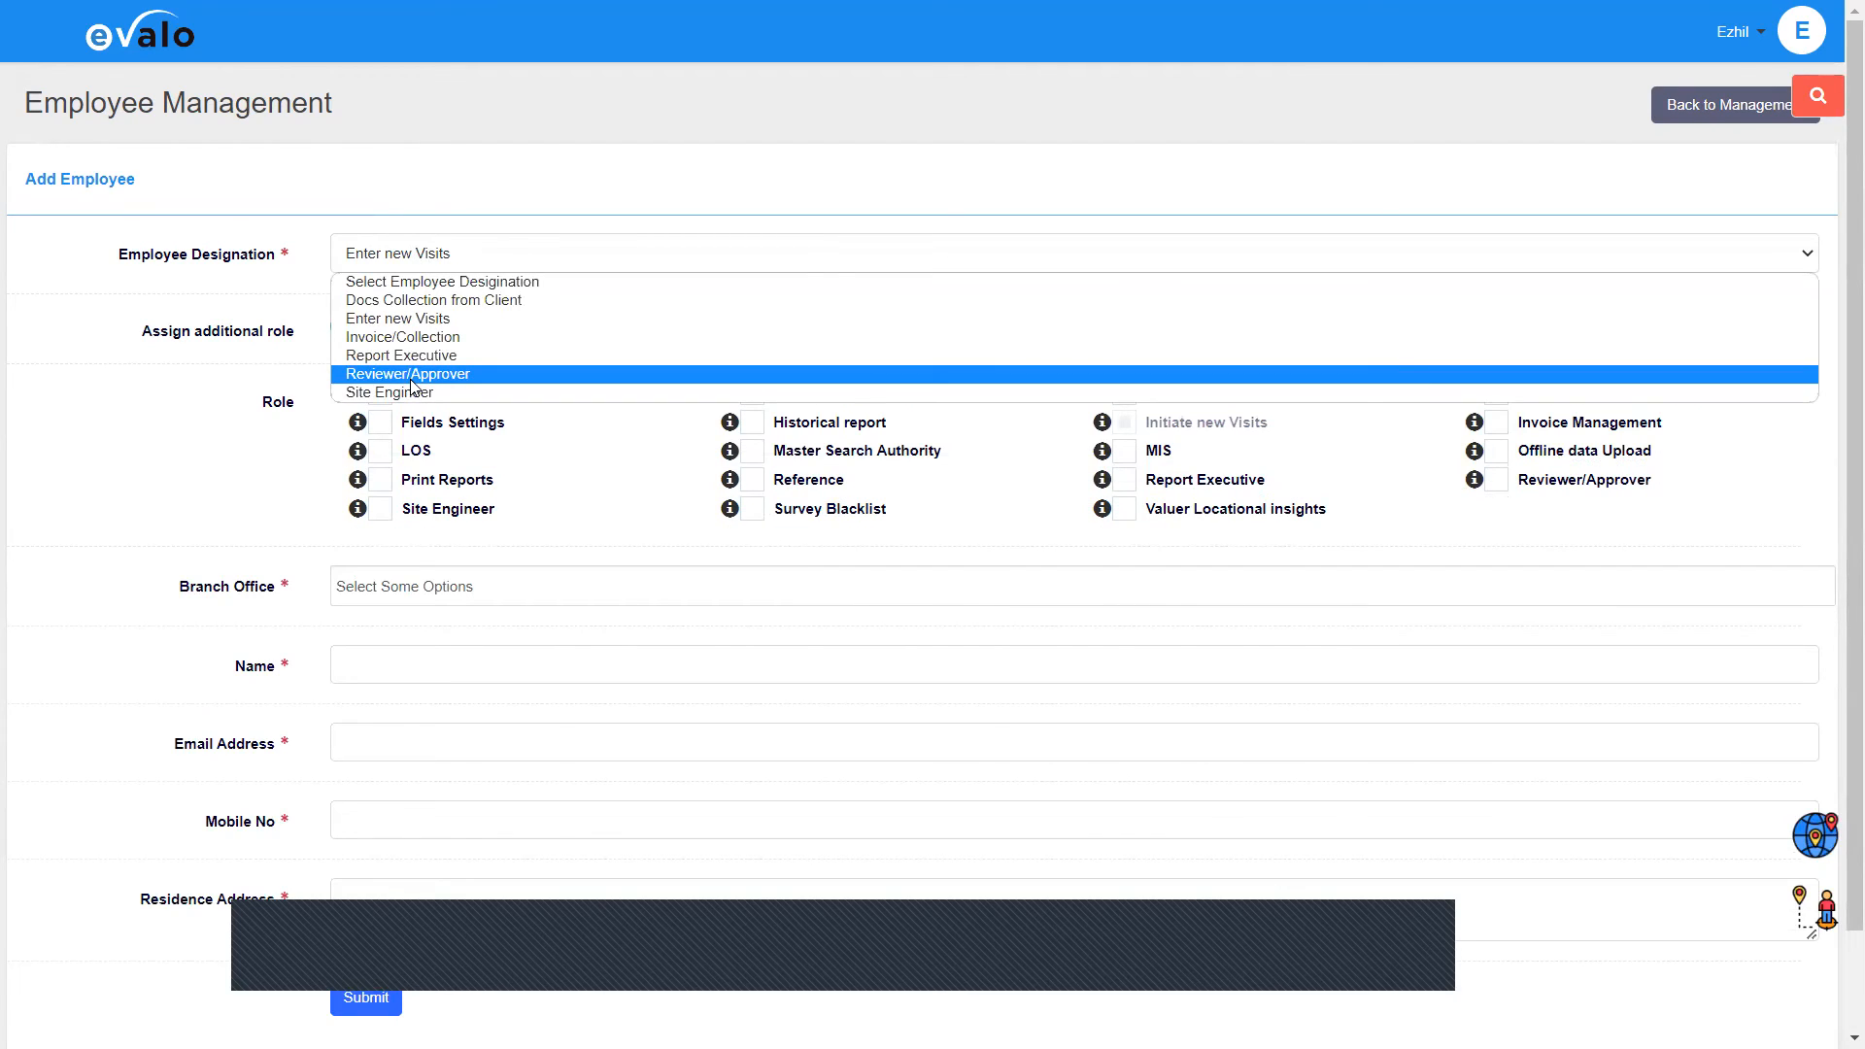
click(379, 374)
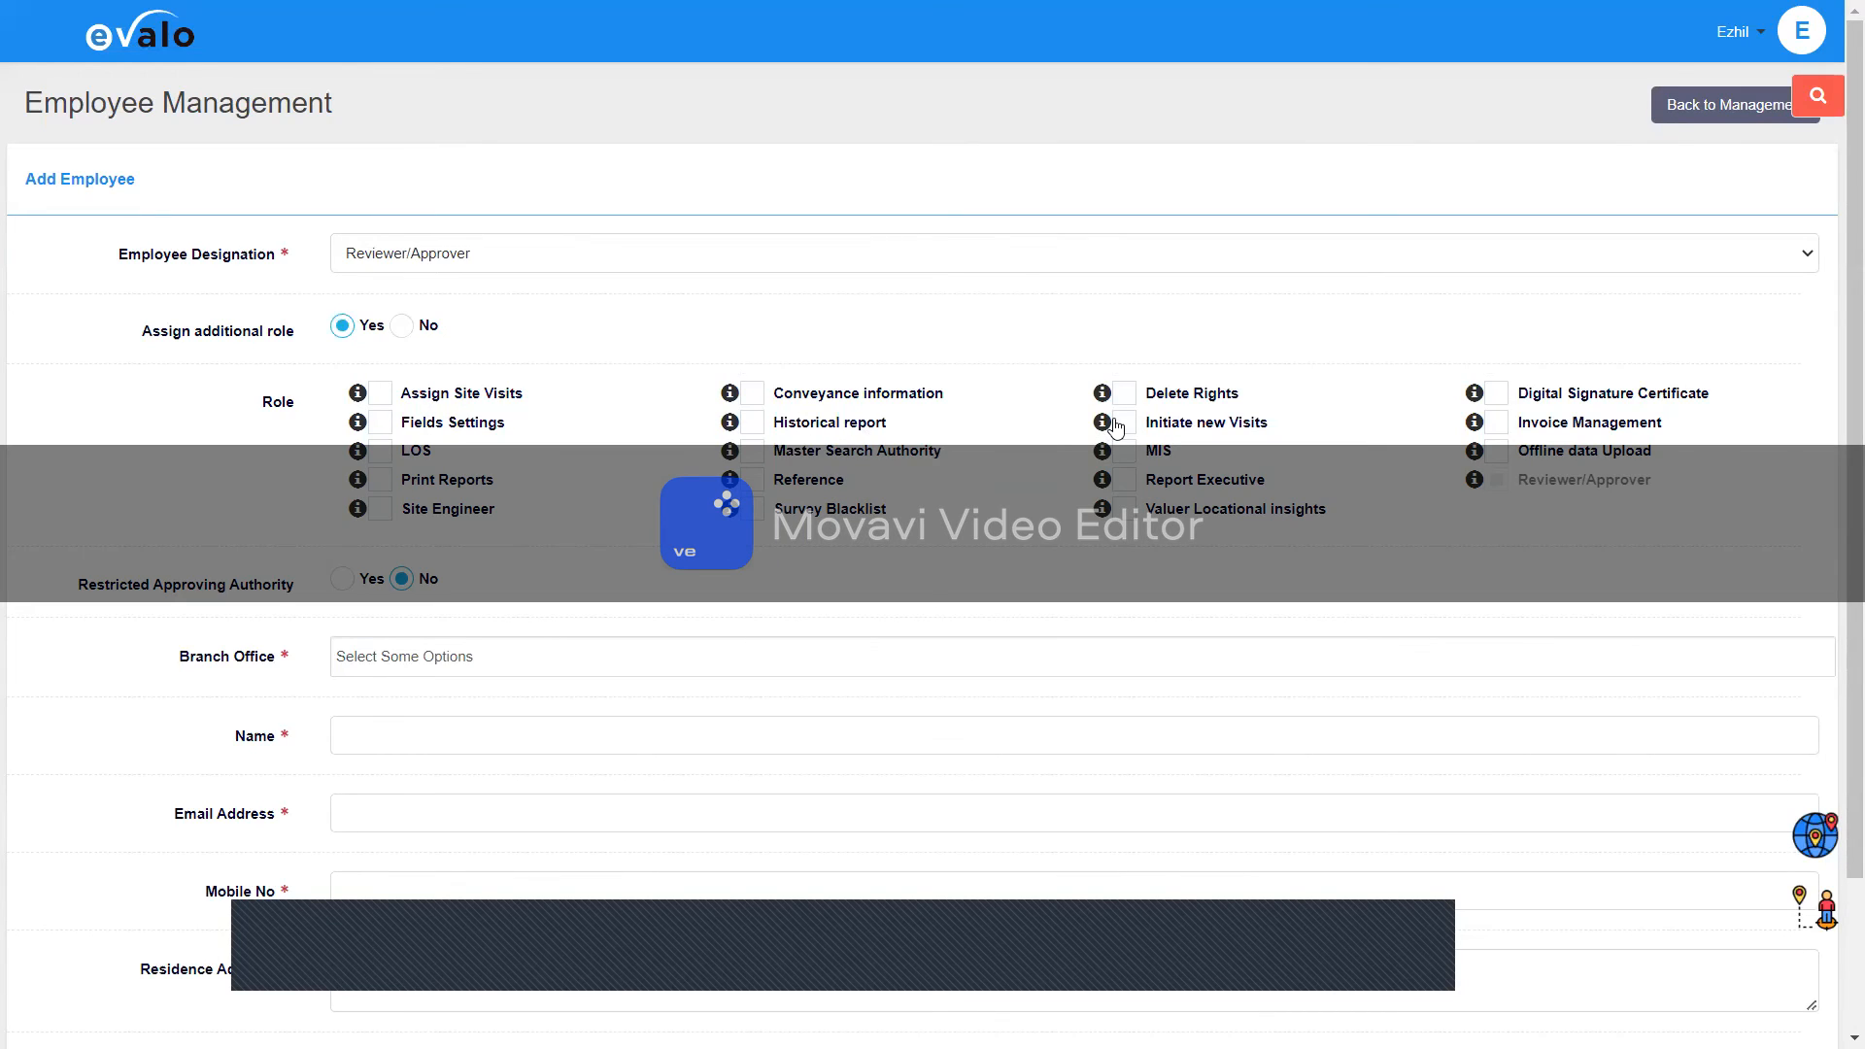
Step: Tick the Initiate new Visits, Assign Site Visits and Site Engineer role checkboxes
click(1131, 431)
click(380, 393)
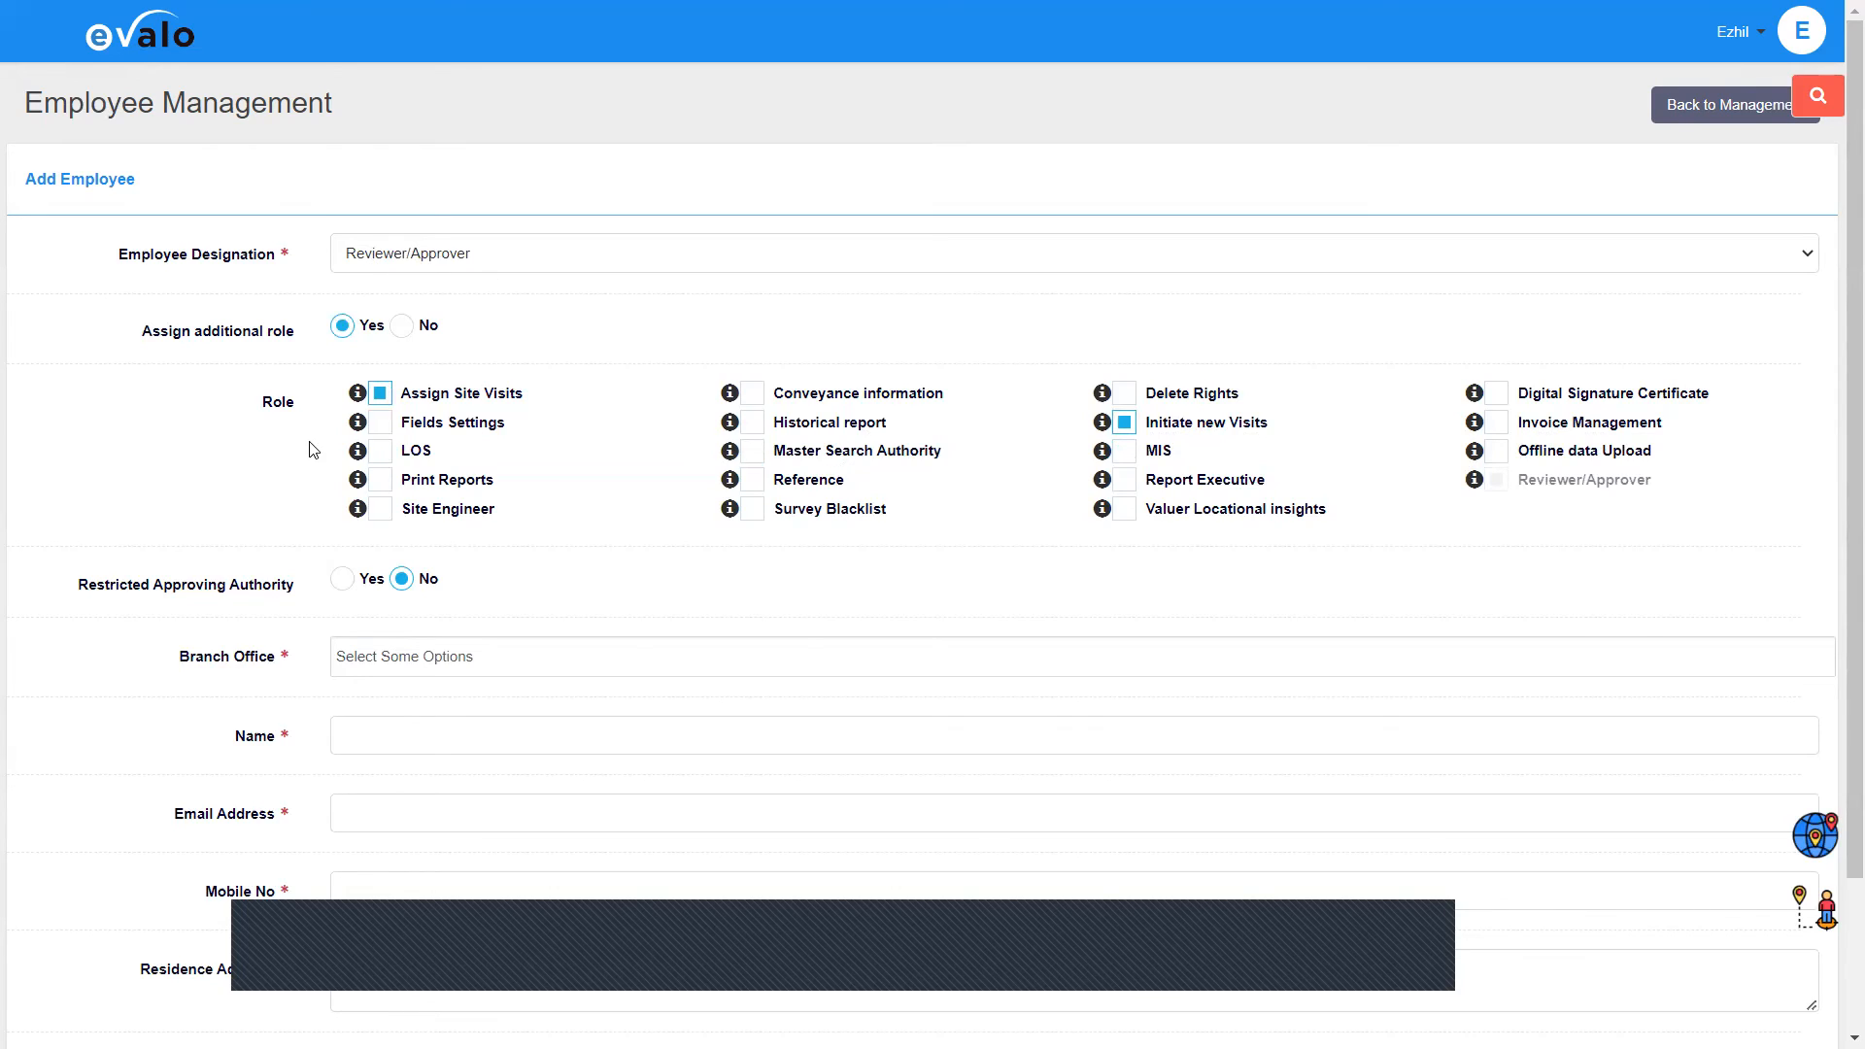
click(386, 523)
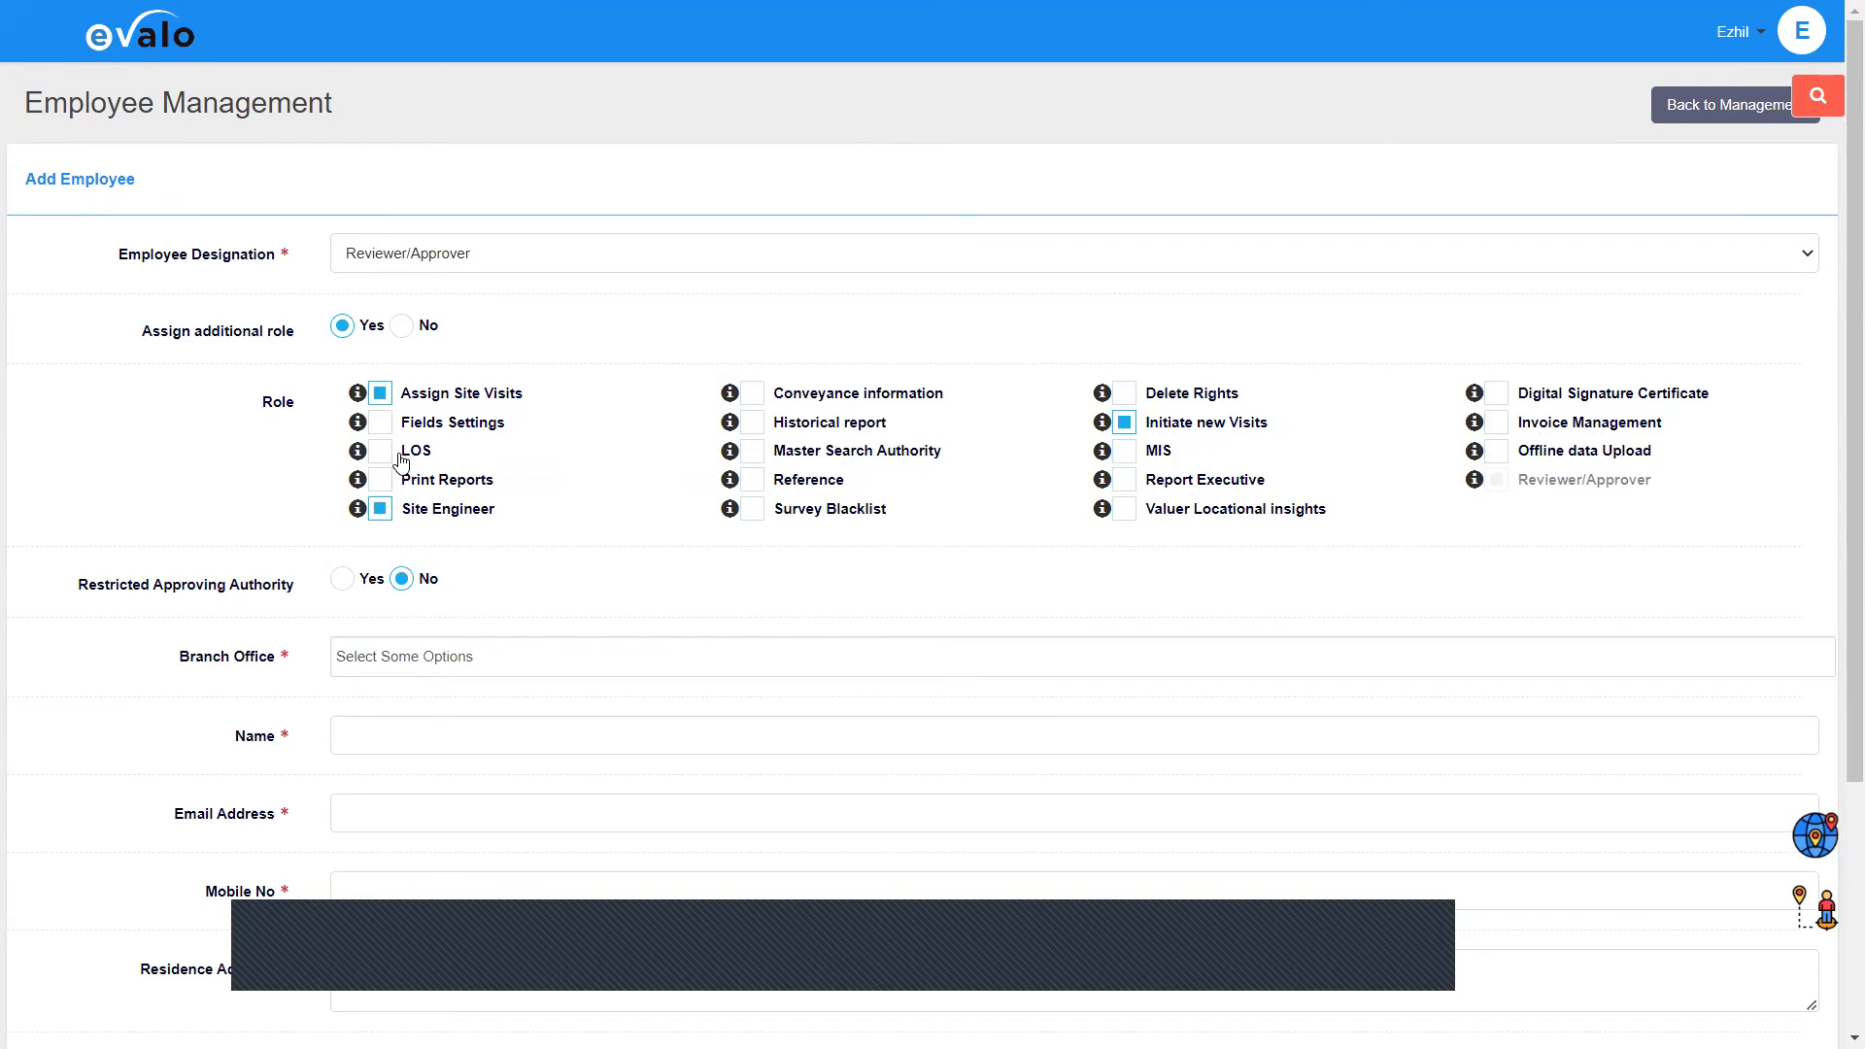
drag(399, 454, 434, 456)
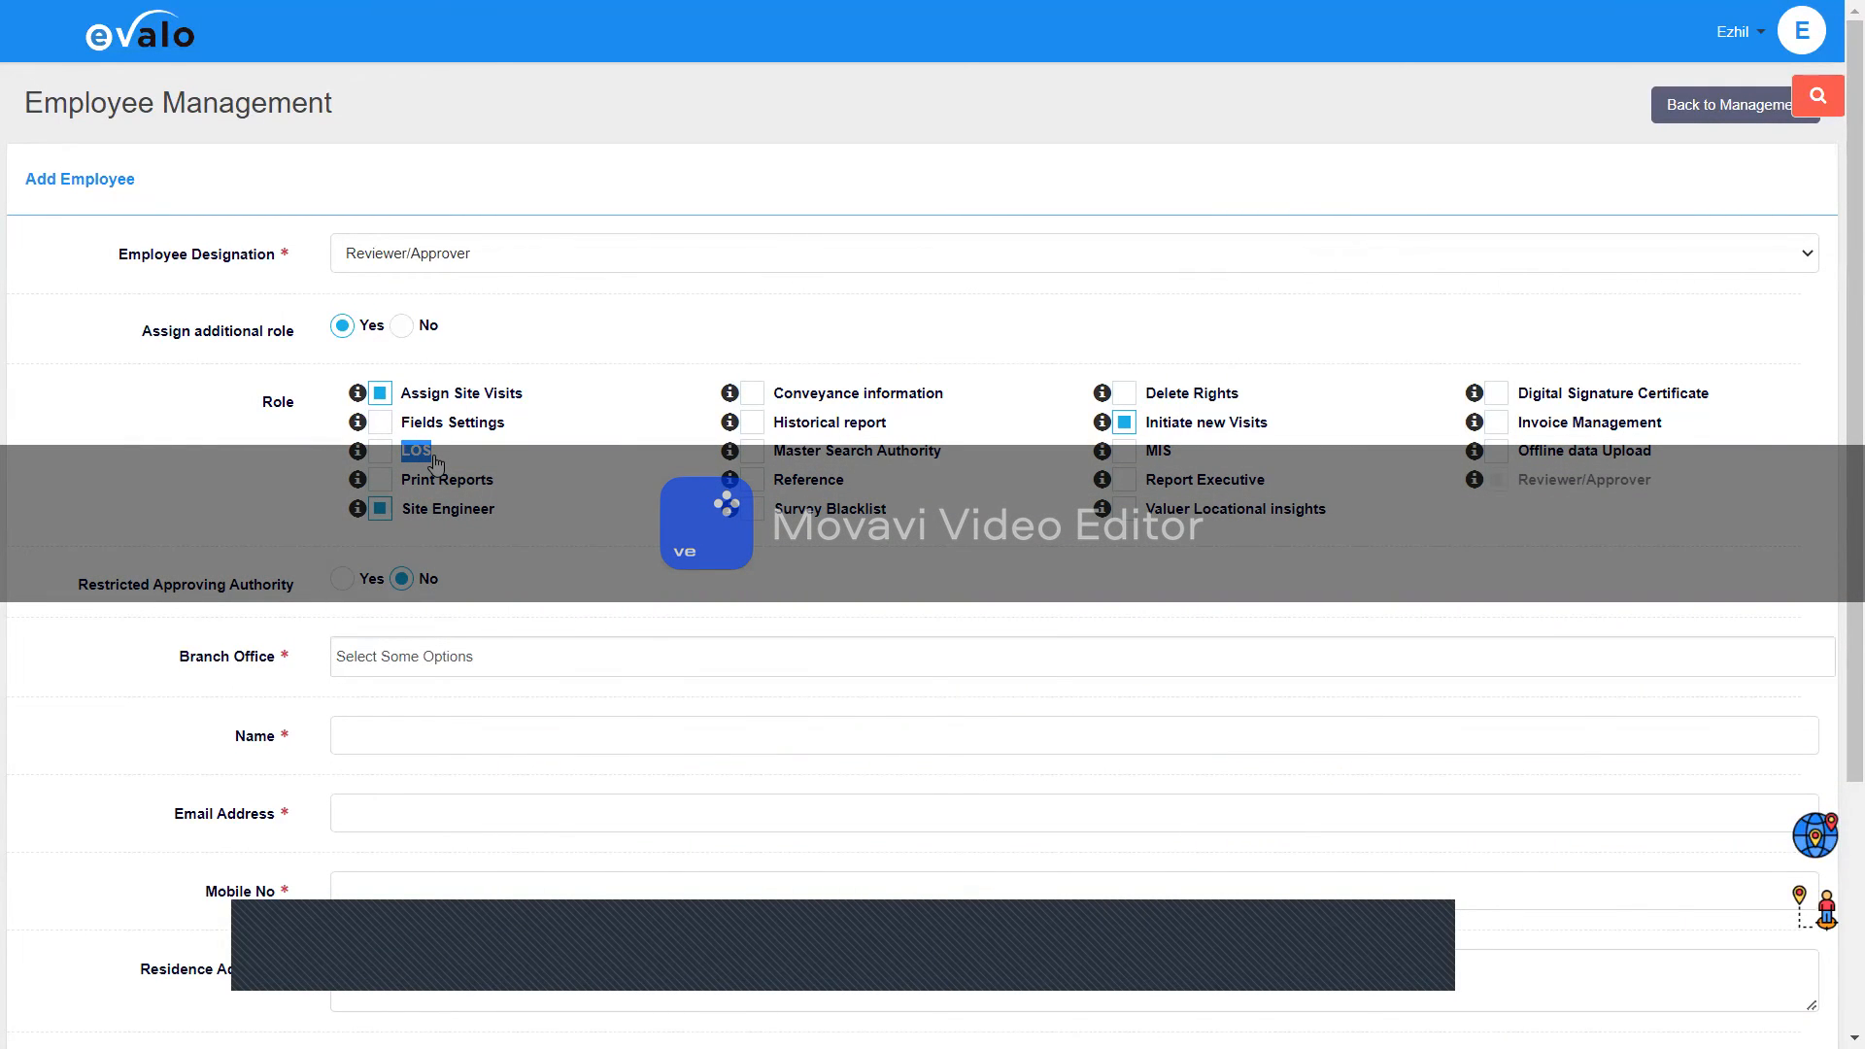
Step: Tick LOS, Fields Settings, Print Reports, Historical report and Master Search Authority roles
click(378, 457)
click(377, 491)
click(380, 423)
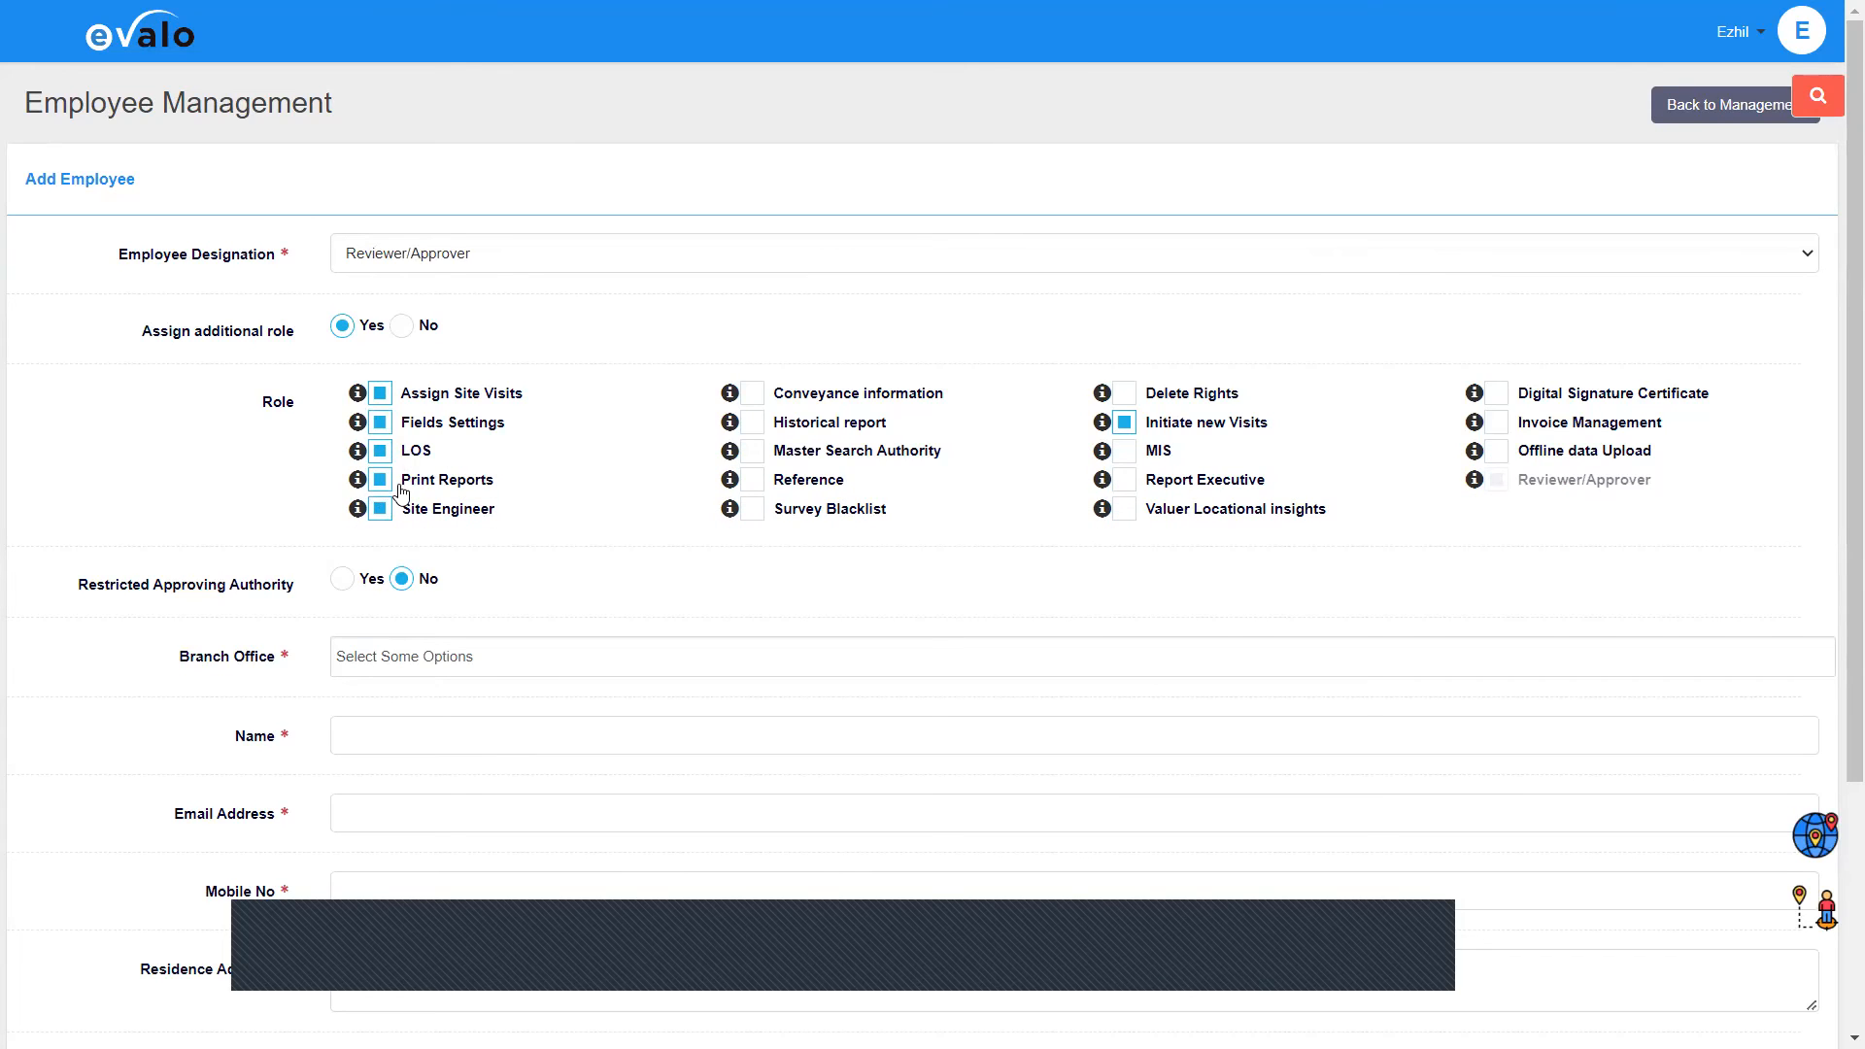
triple_click(509, 500)
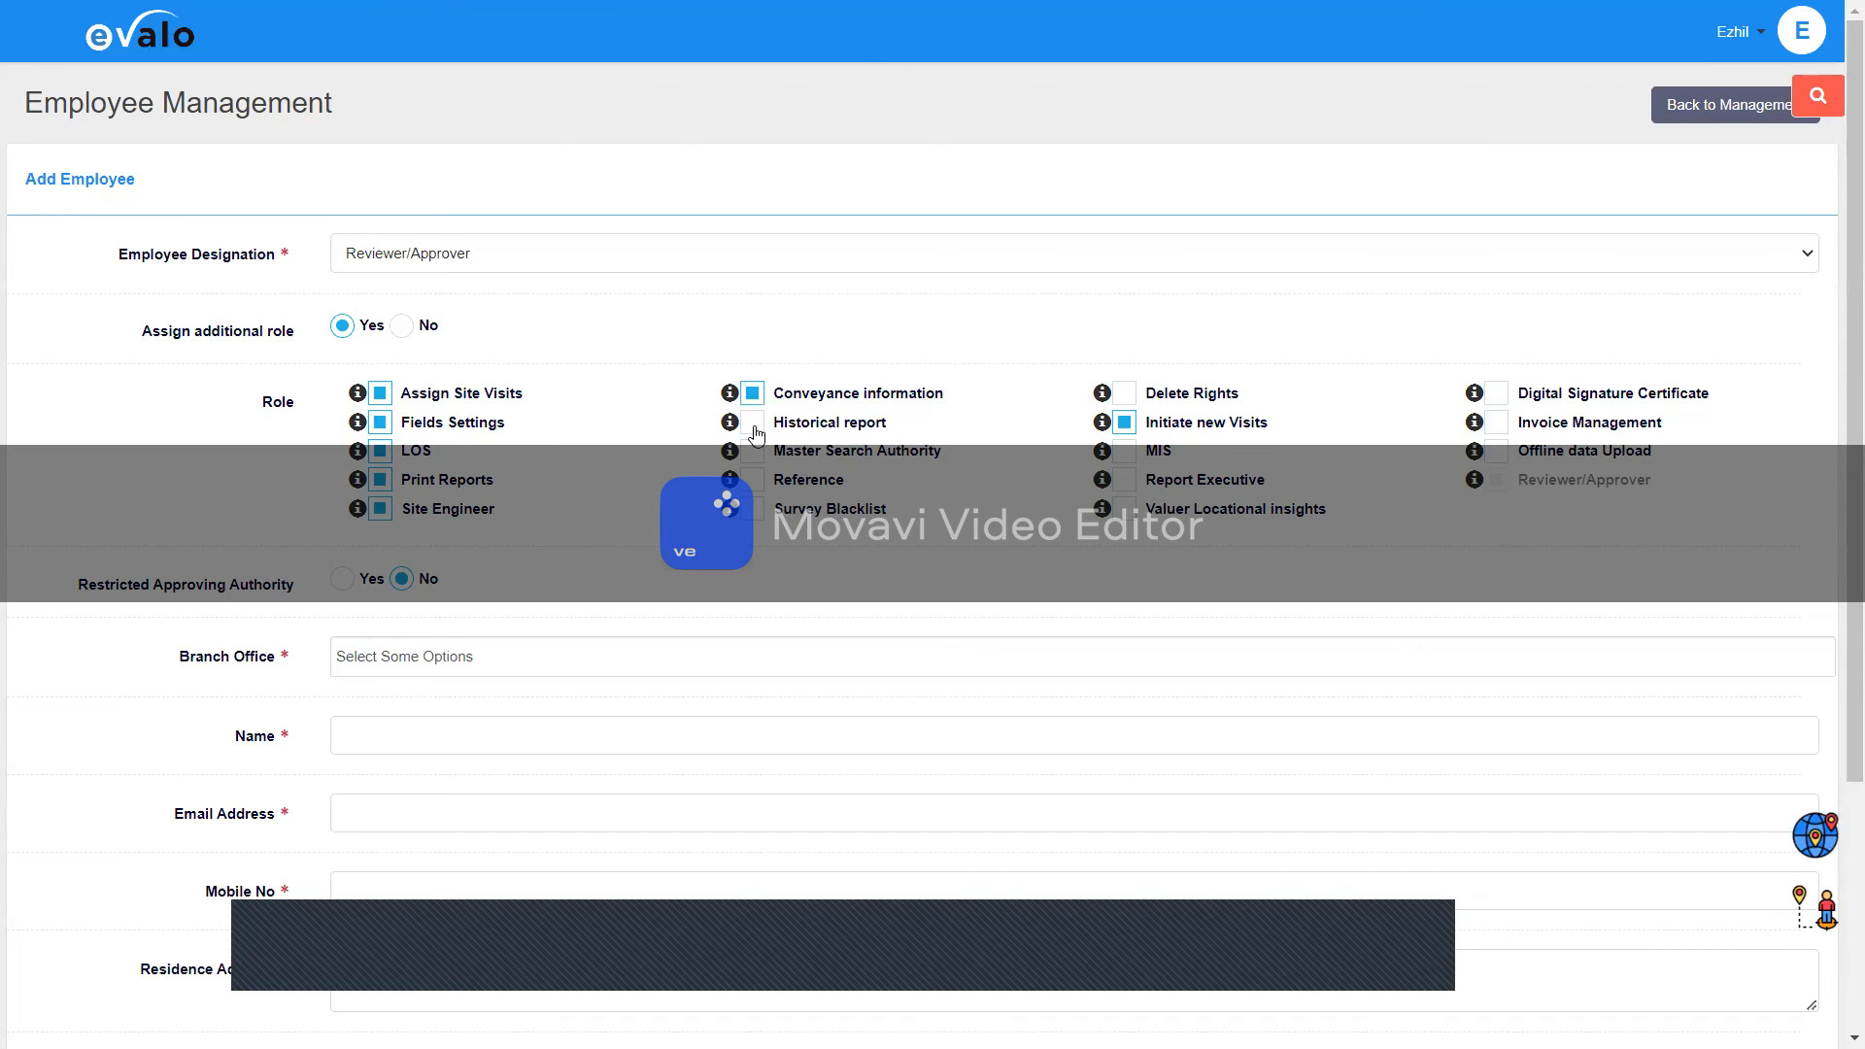
click(790, 431)
click(753, 451)
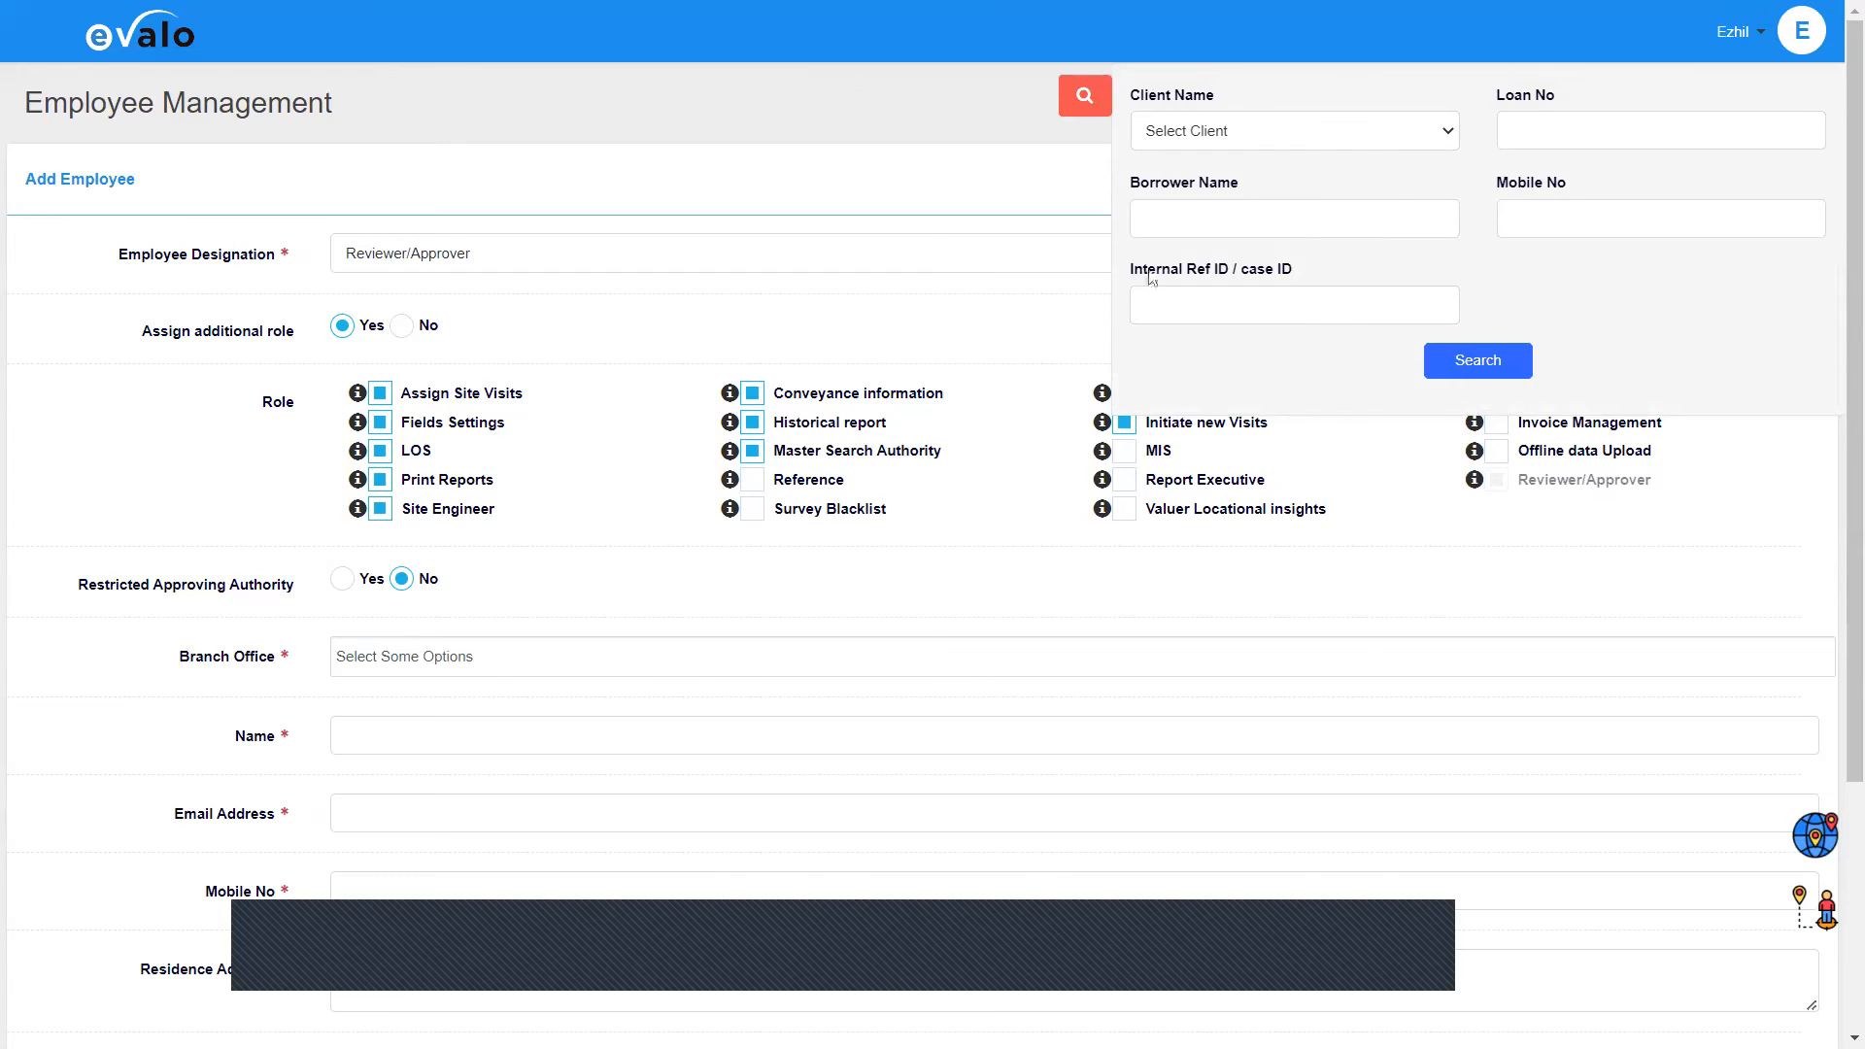
Step: Point out the reference ID, Mobile No, Loan No and Client Name search fields, then close the panel
drag(1137, 271, 1306, 267)
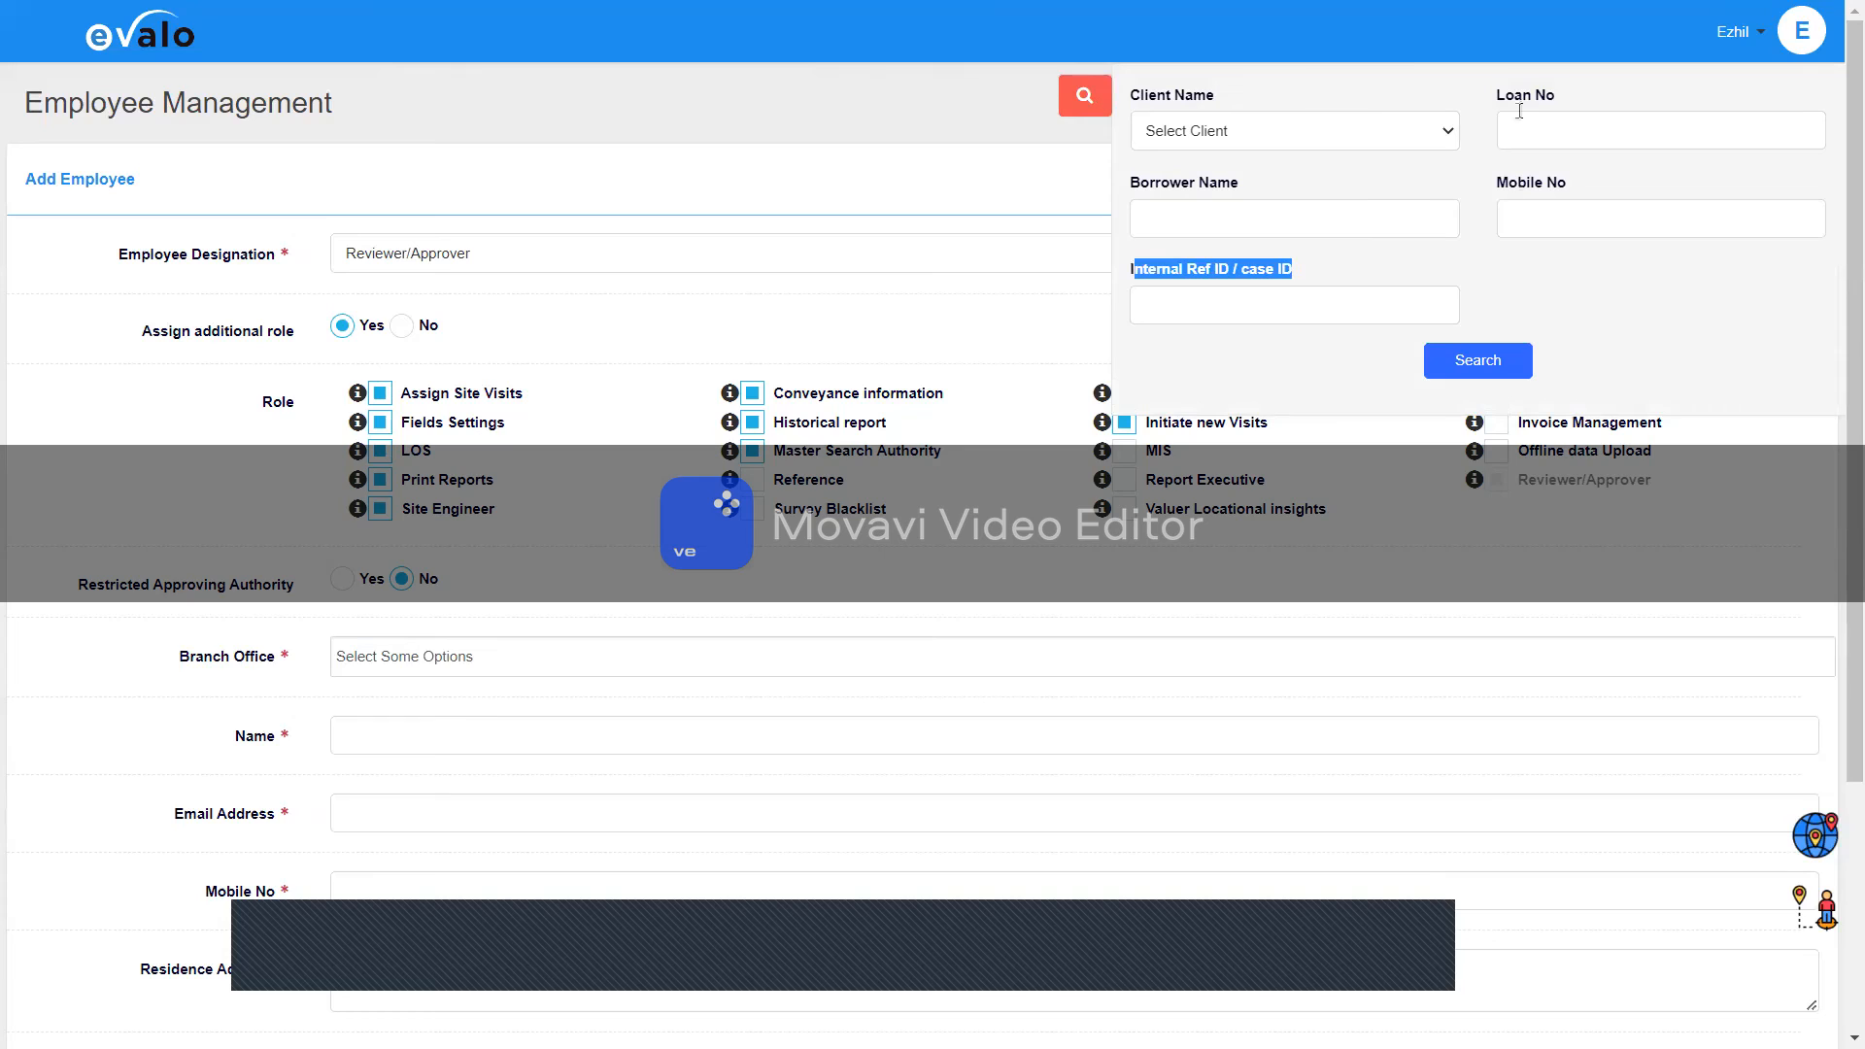
double_click(1290, 92)
click(1290, 93)
double_click(1253, 91)
drag(1146, 95, 1251, 91)
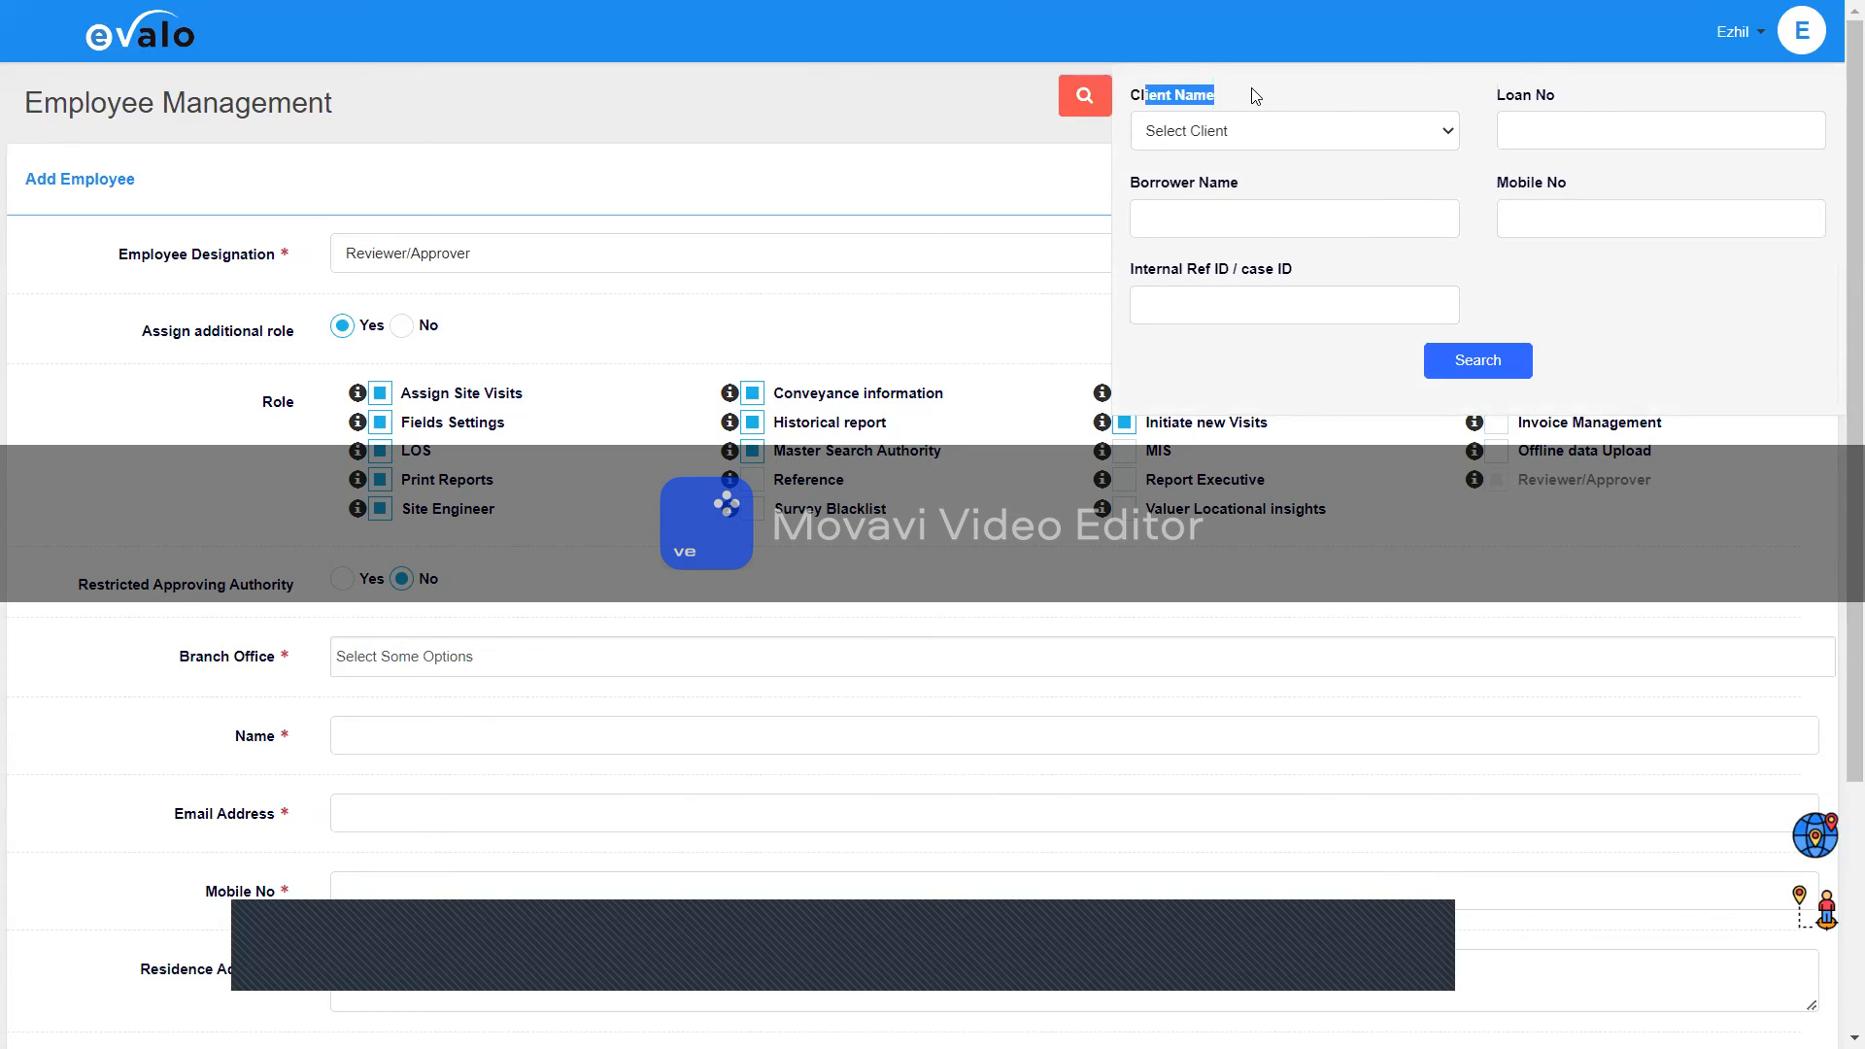
click(1092, 107)
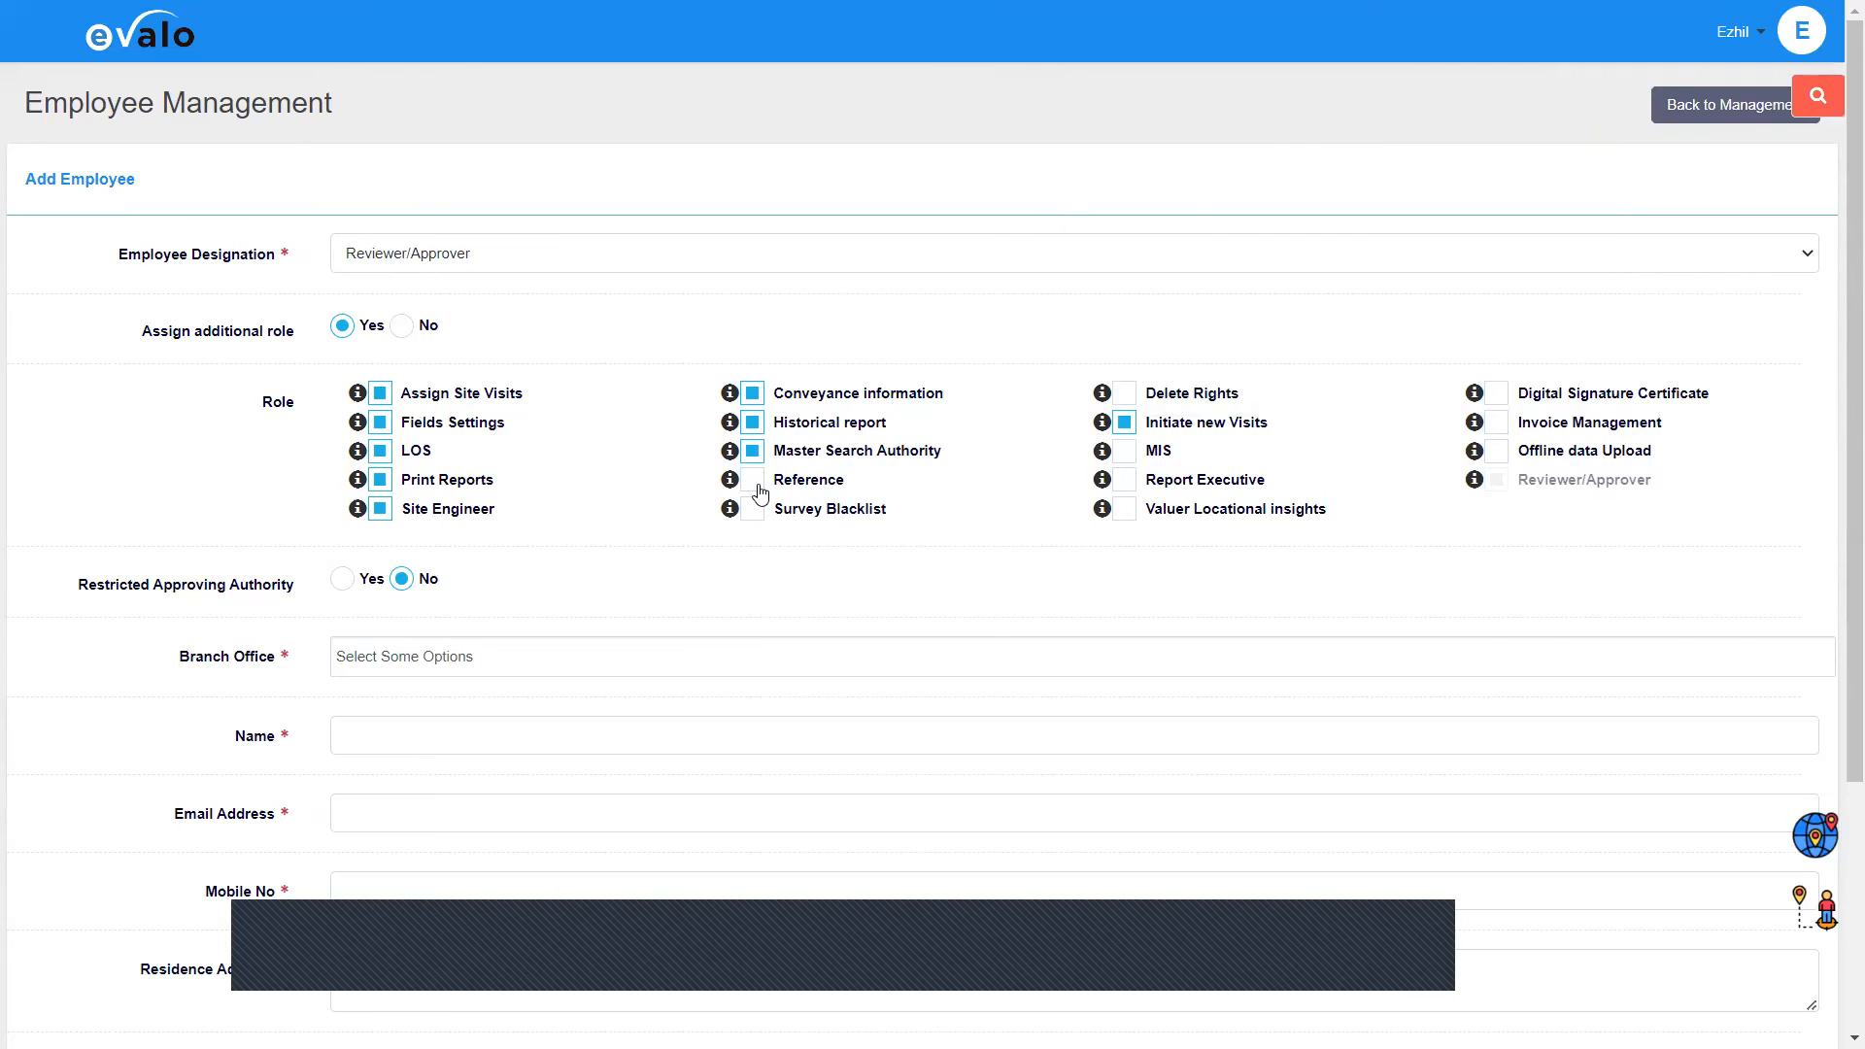
Step: Tick Reference, Survey Blacklist, Delete Rights, MIS, Invoice Management and Offline data Upload roles
click(750, 518)
click(825, 486)
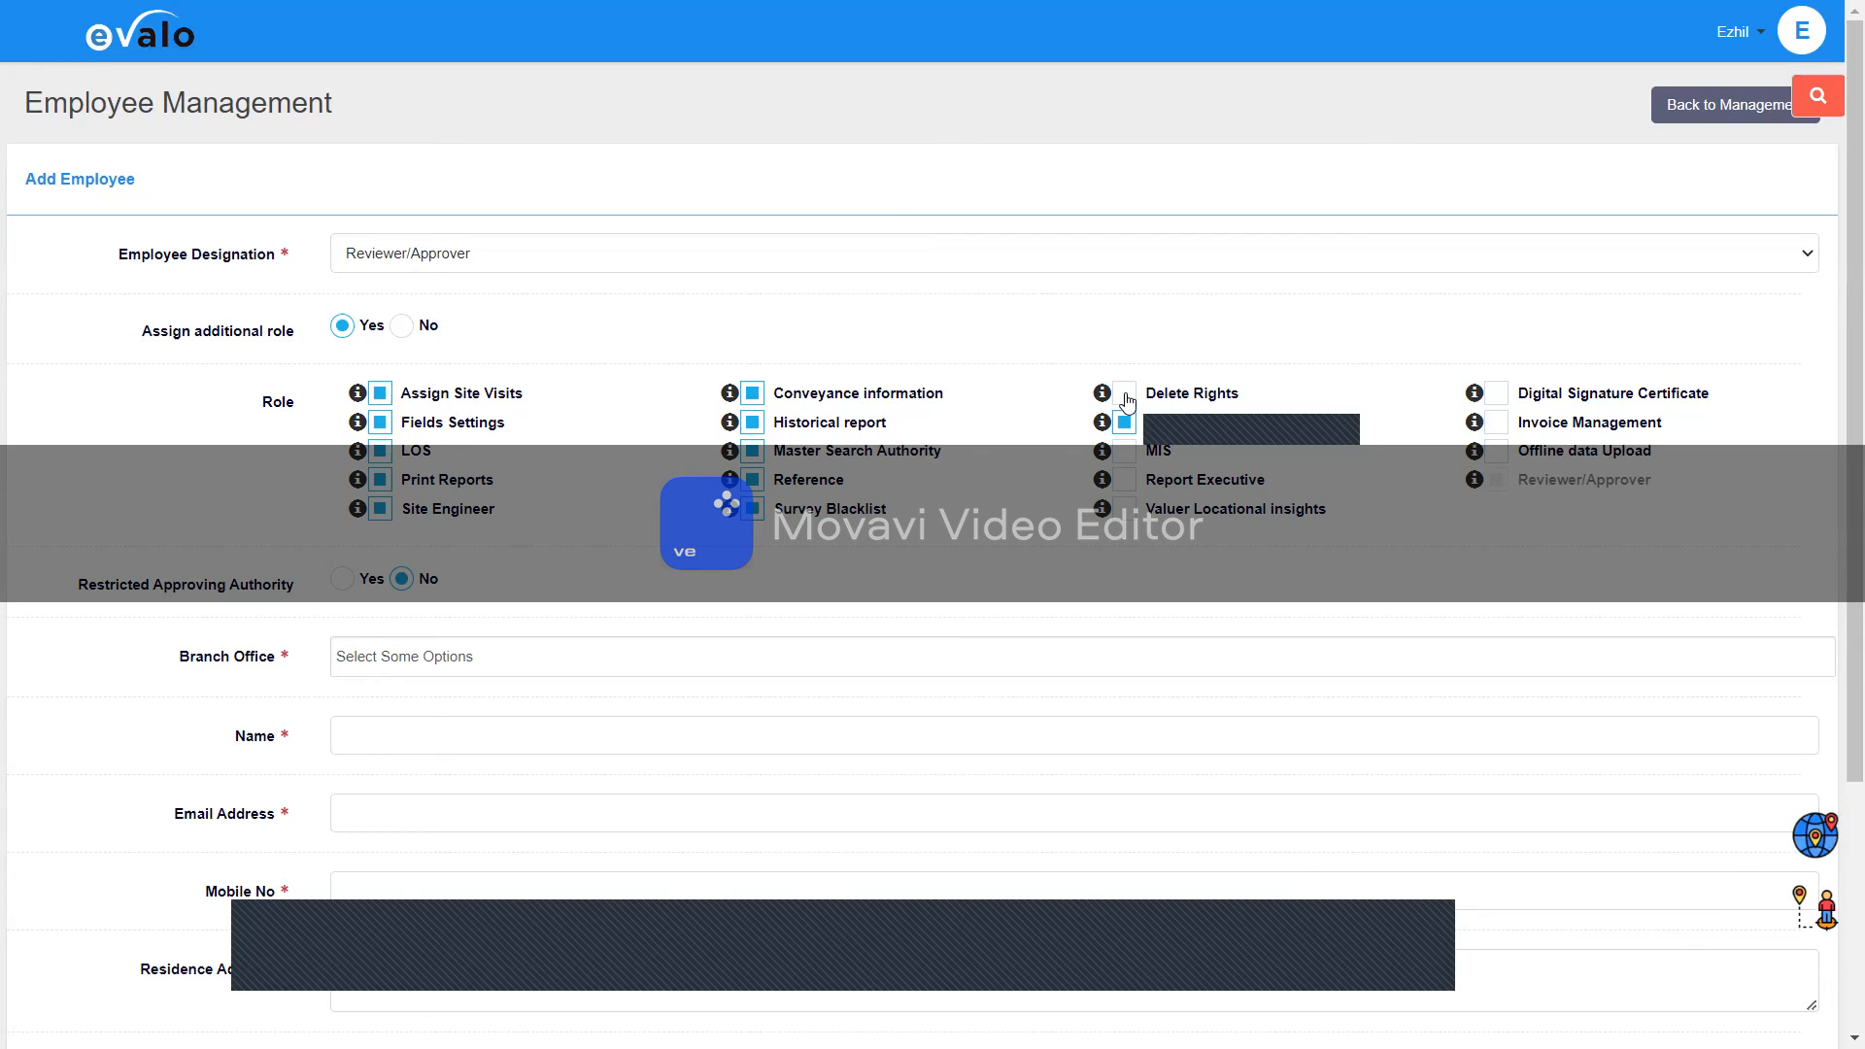
click(1124, 394)
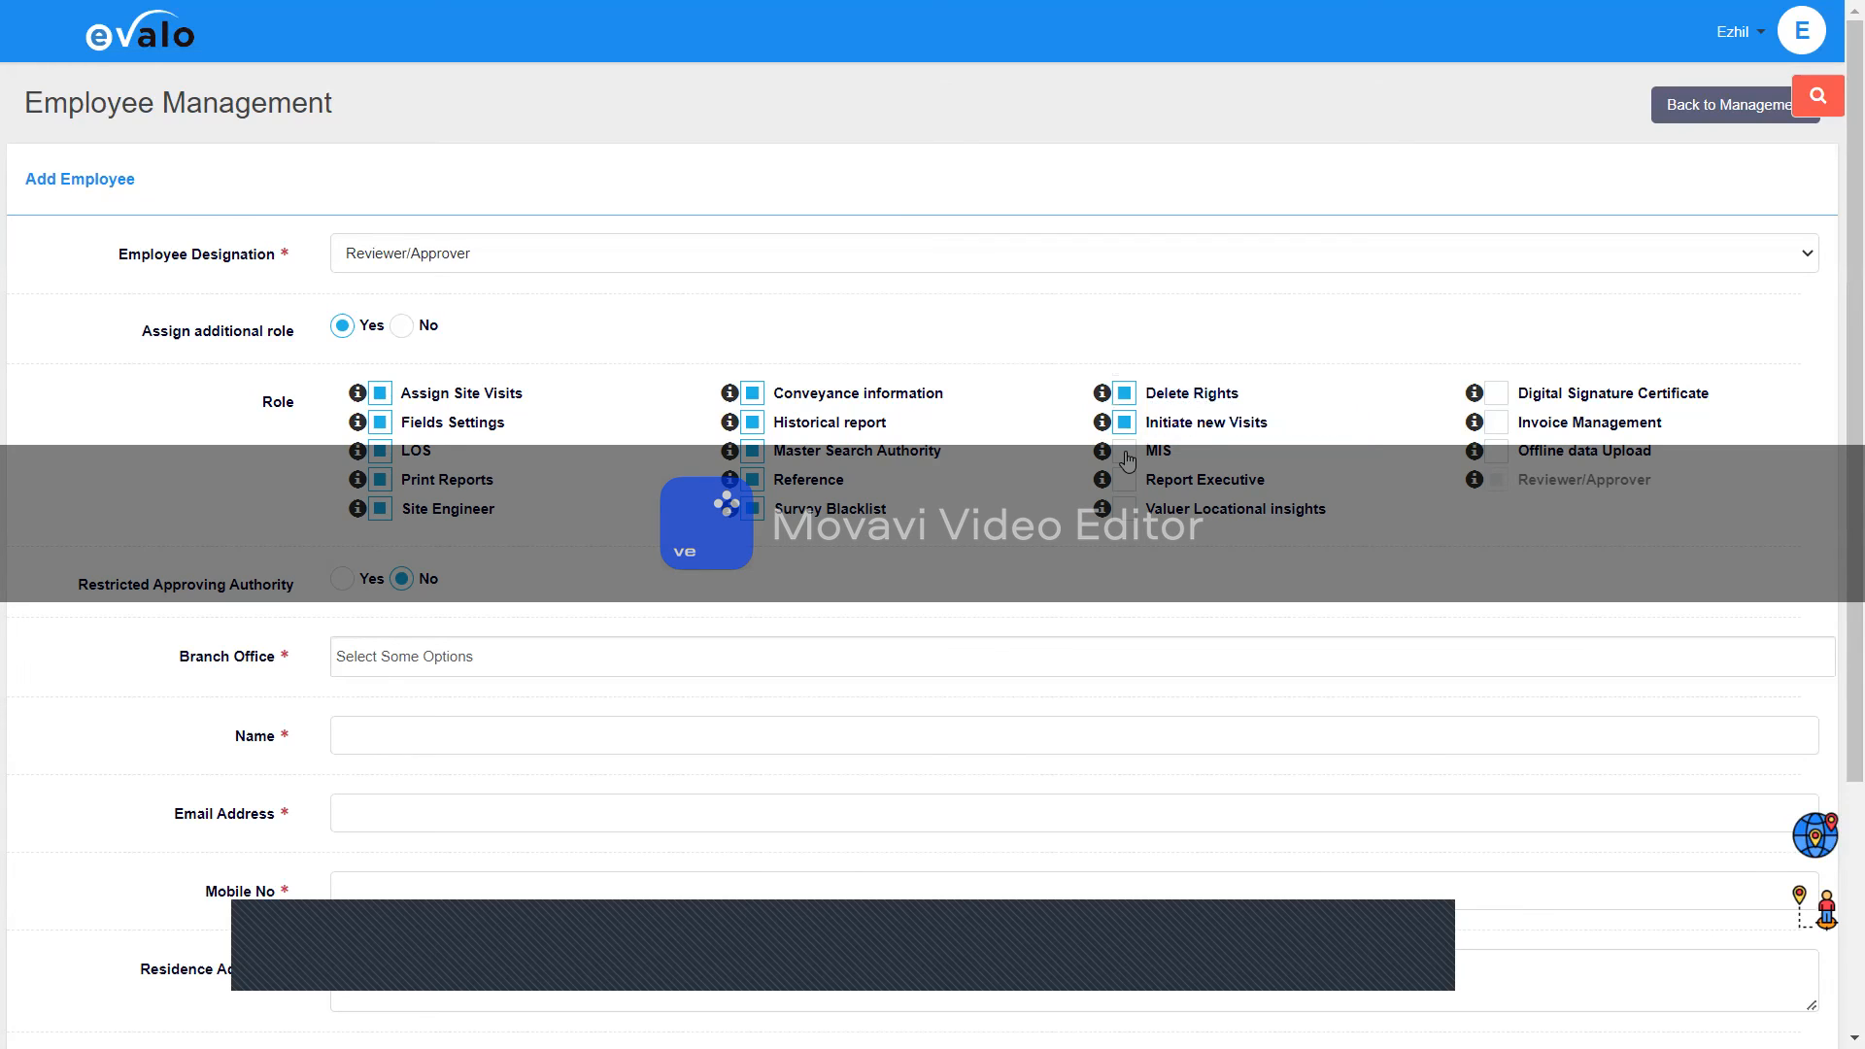
click(1124, 450)
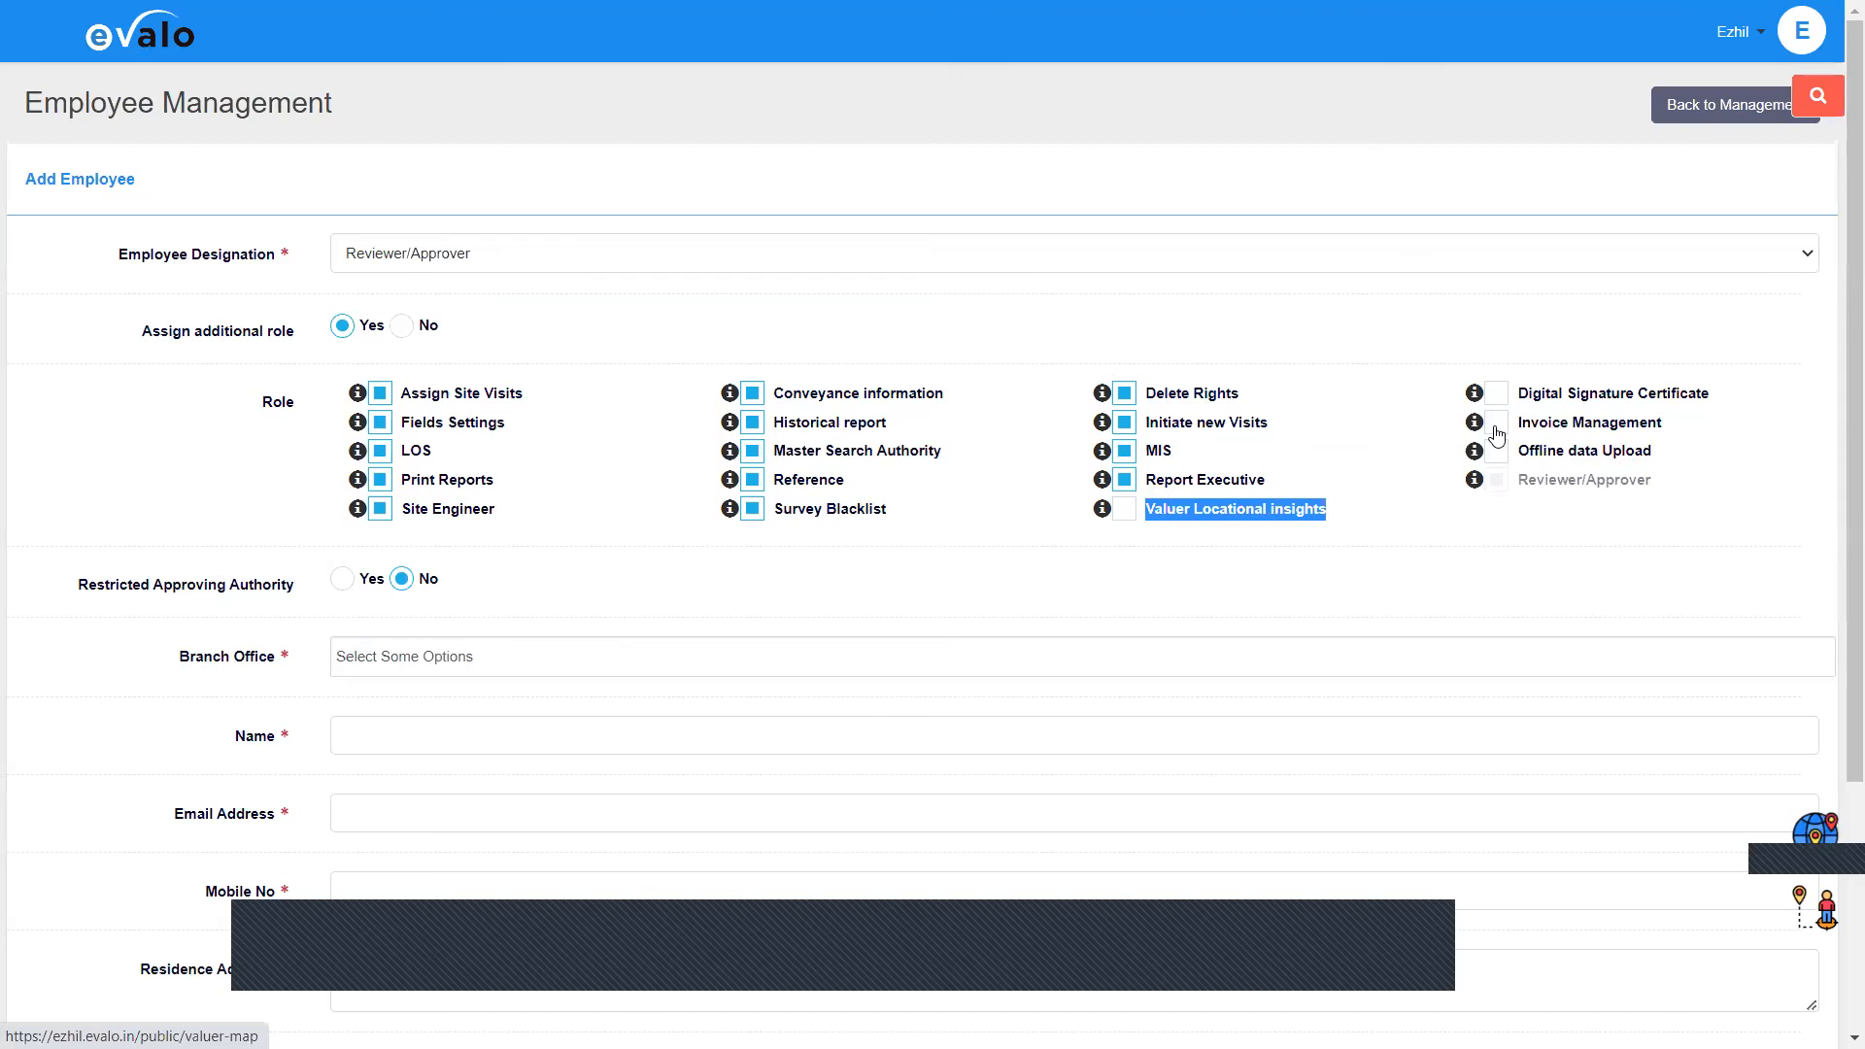
click(1497, 425)
click(1497, 451)
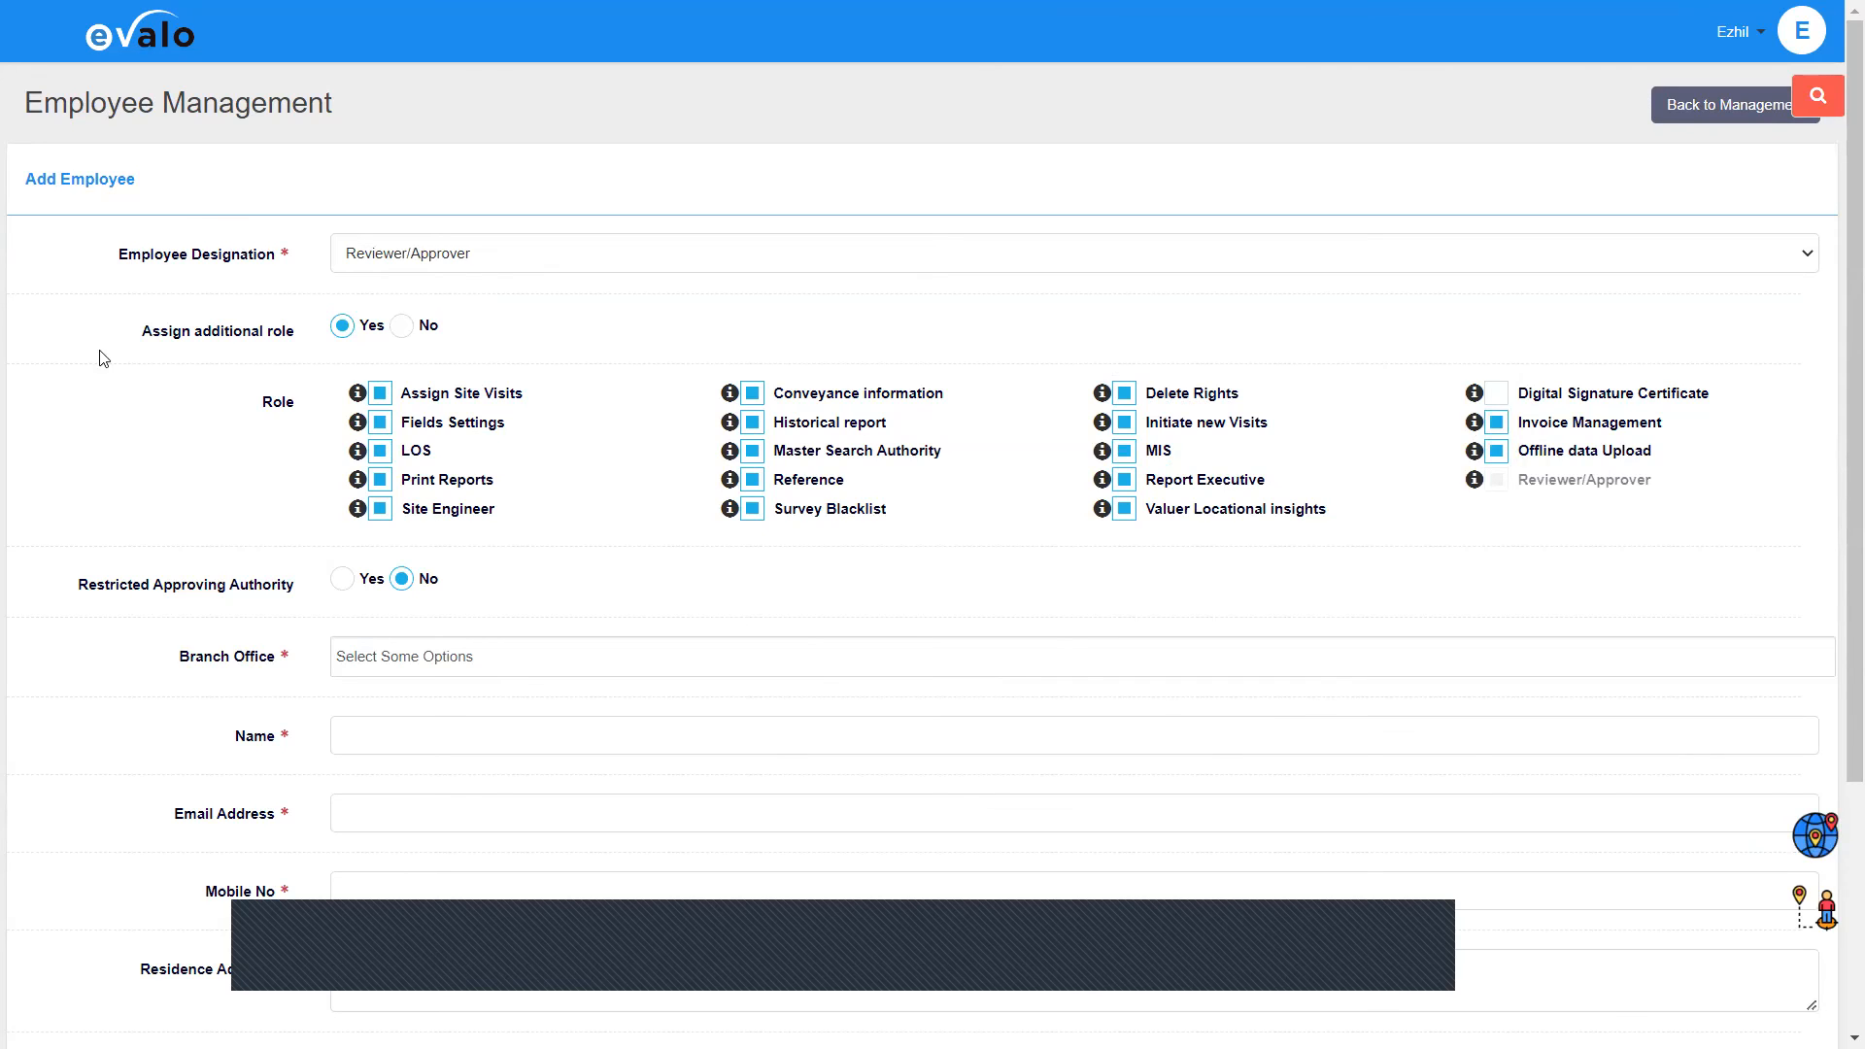
scroll(87, 358, down, 1)
scroll(75, 350, down, 2)
Step: Point out Restricted Approving Authority, leaving it set to No
double_click(328, 348)
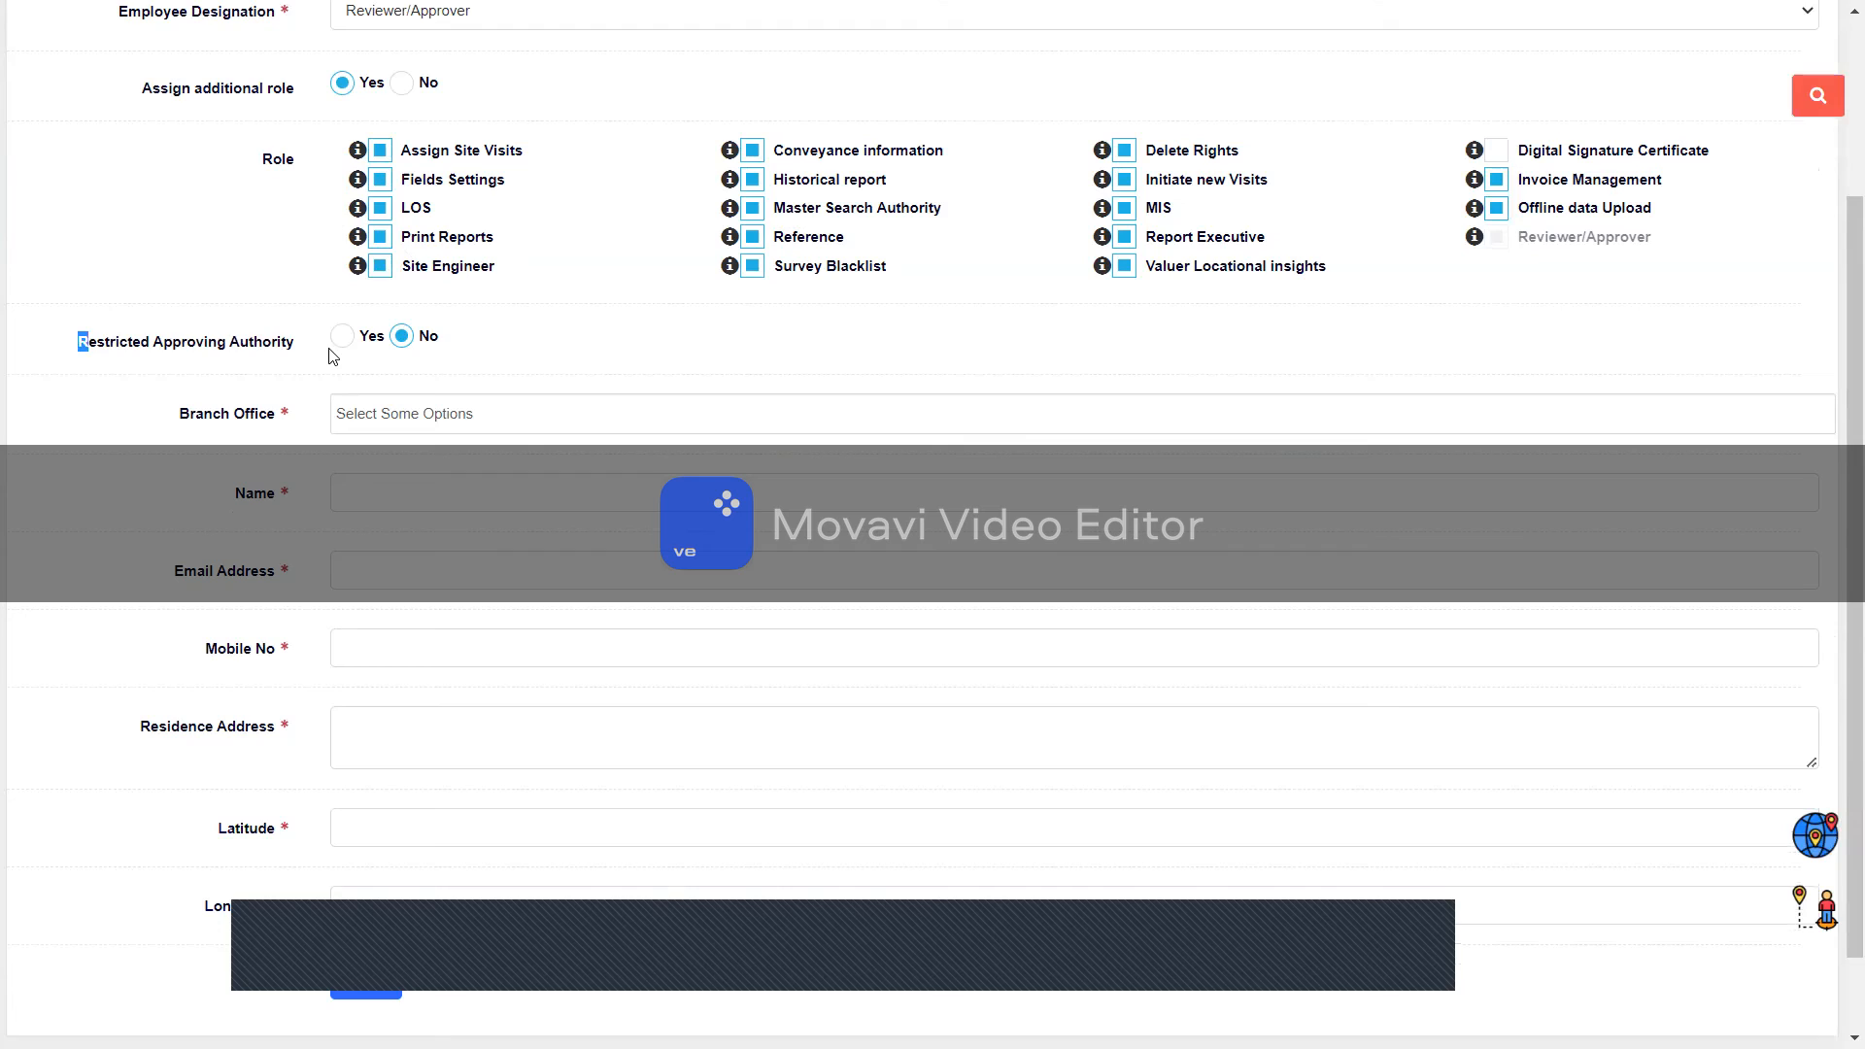
drag(328, 357, 403, 353)
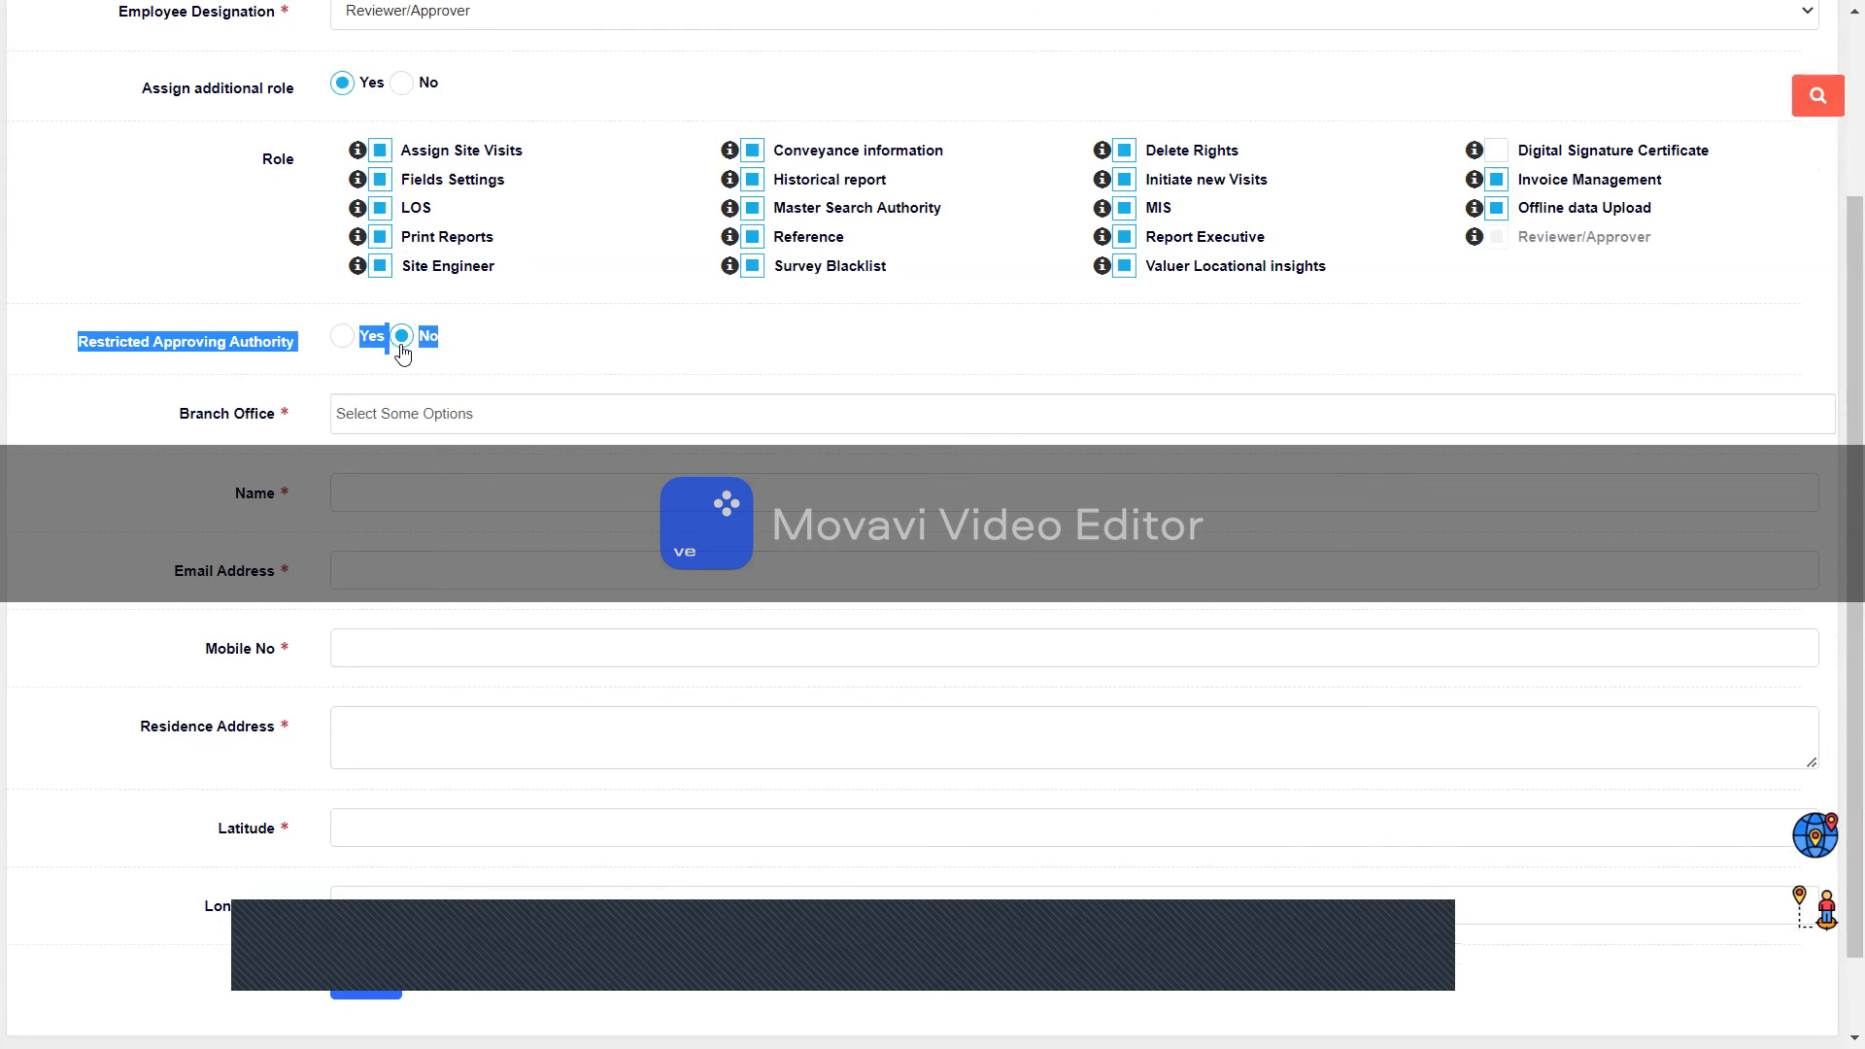
click(428, 408)
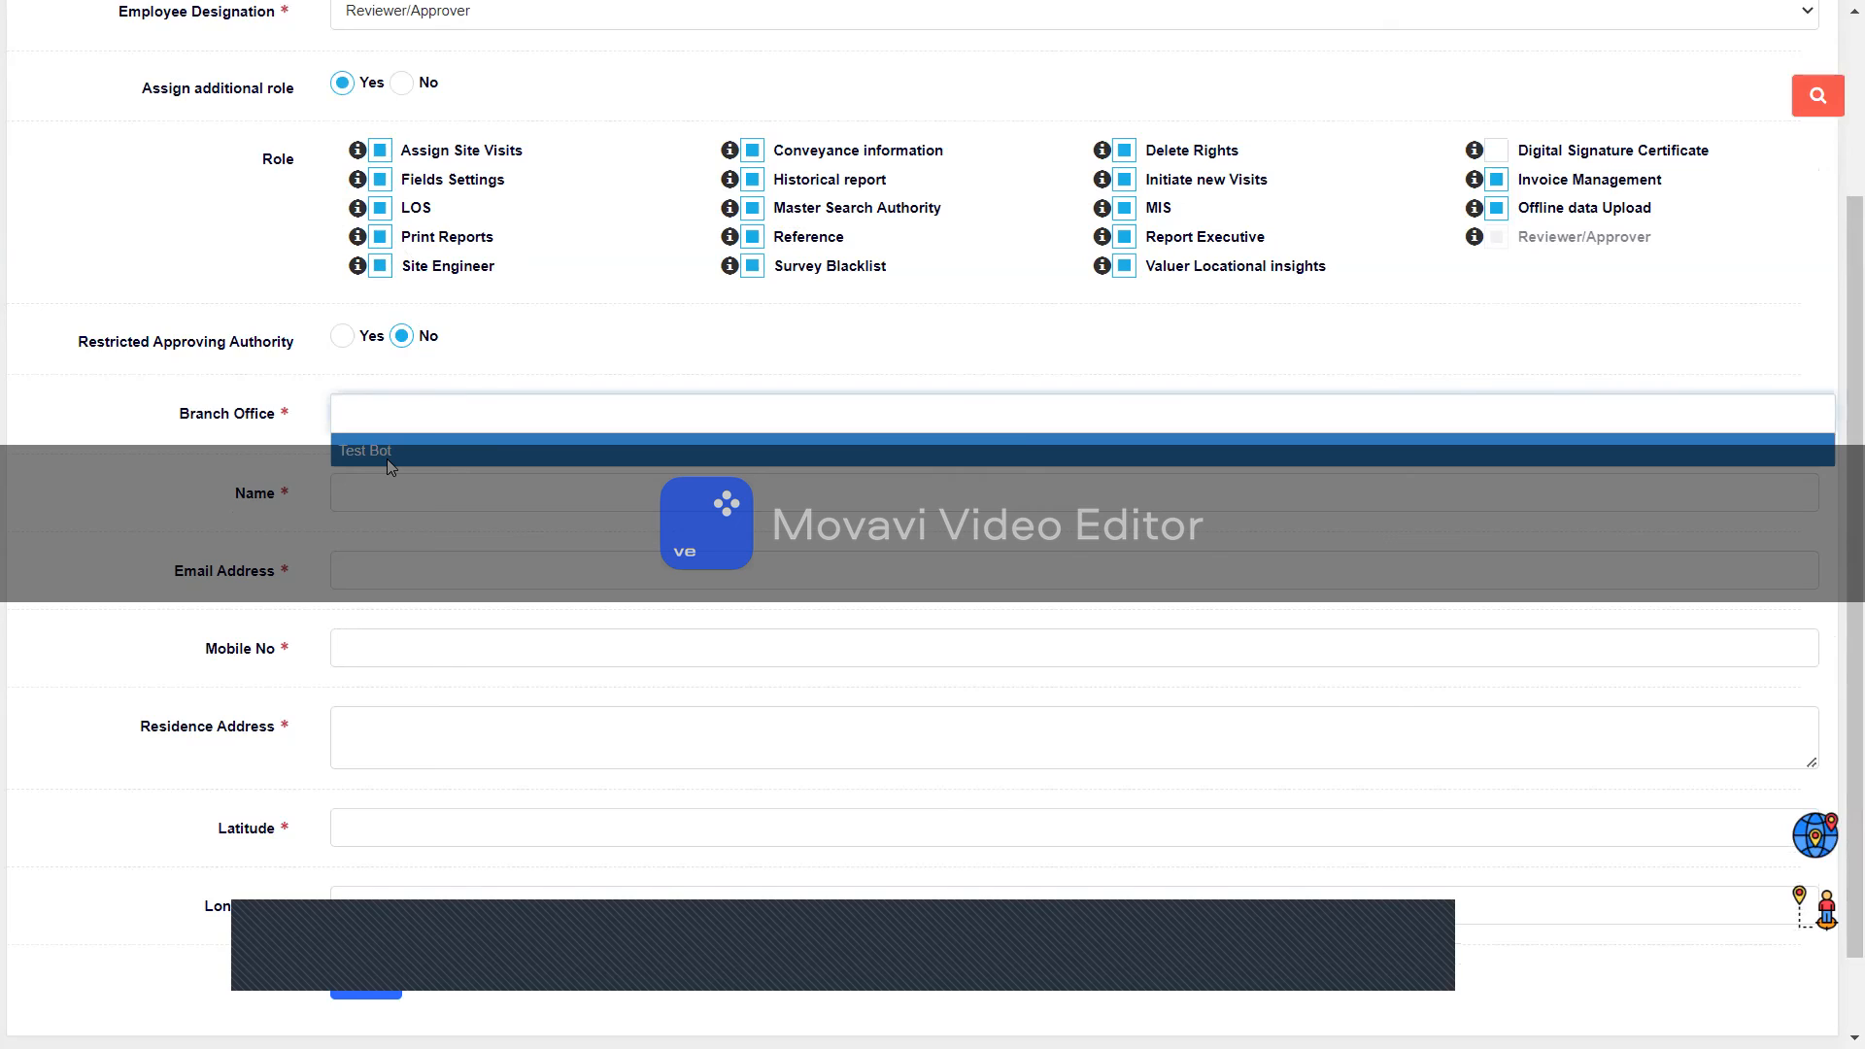
Step: Set Branch Office to Test Bot and fill the employee's name from the saved suggestion
click(386, 459)
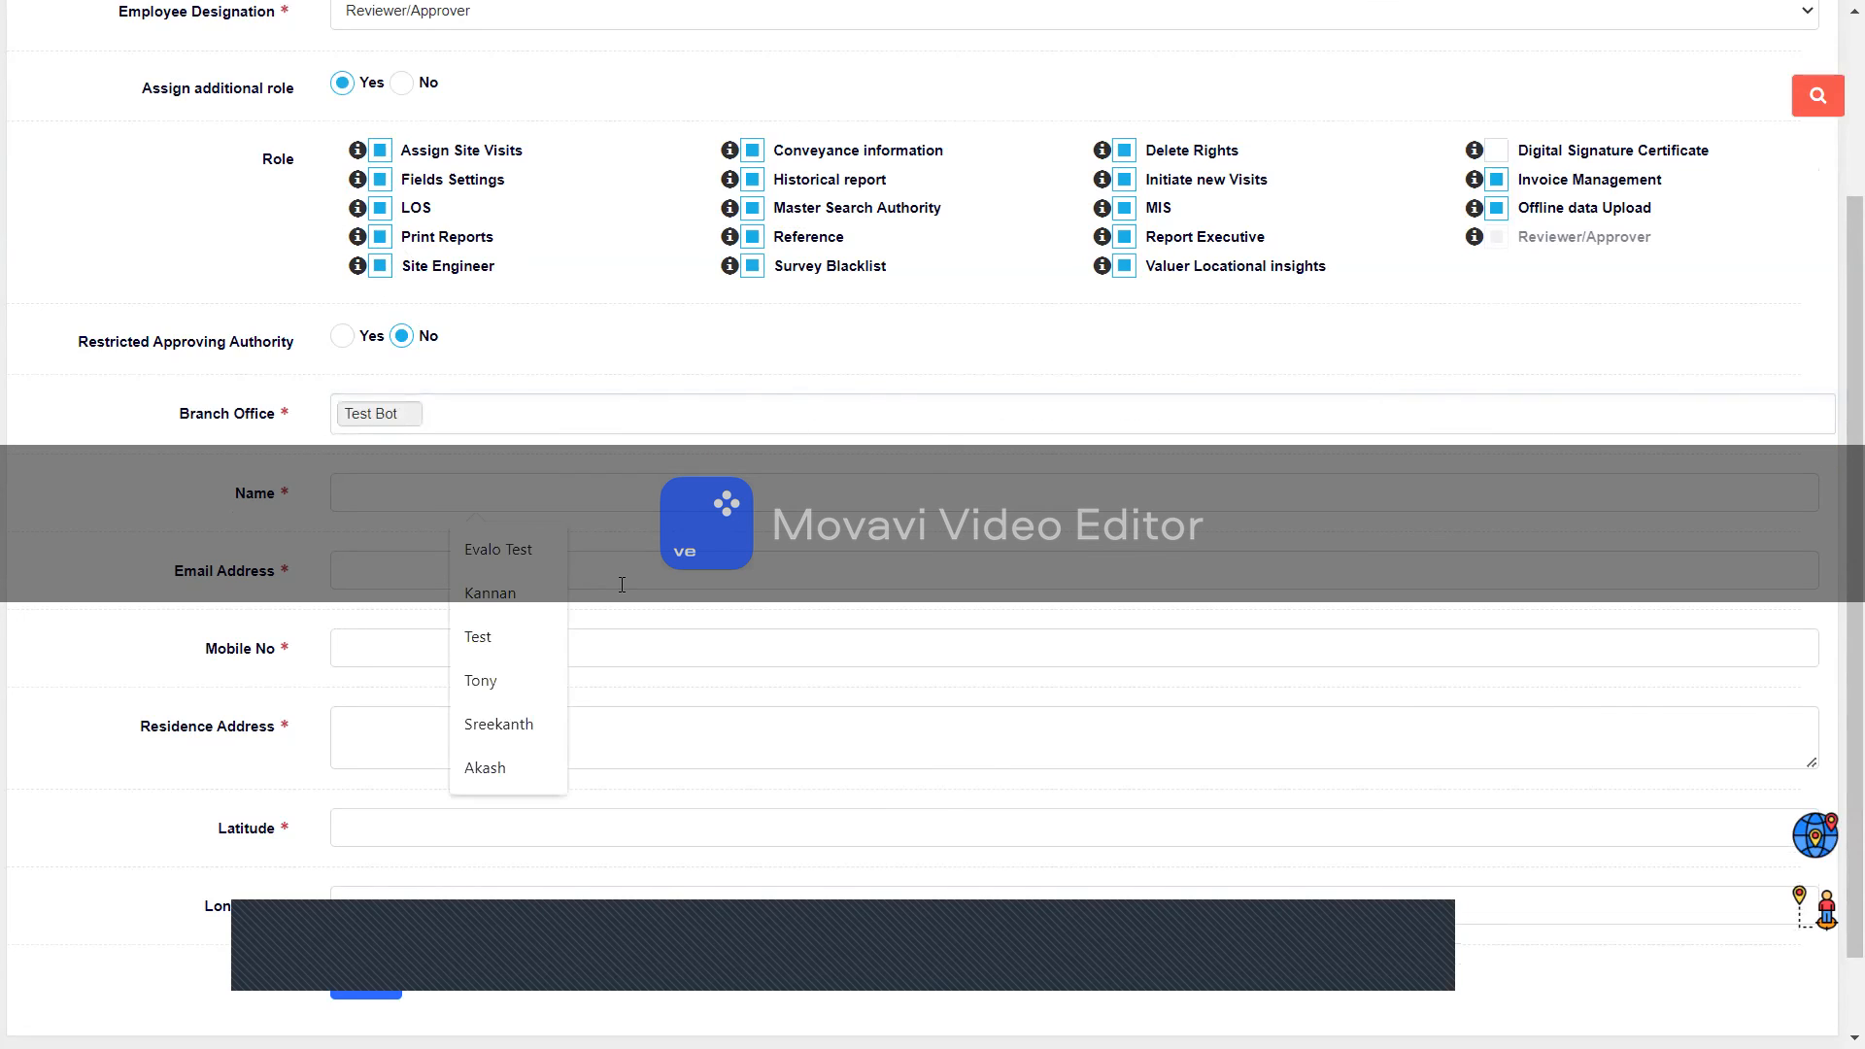
click(498, 550)
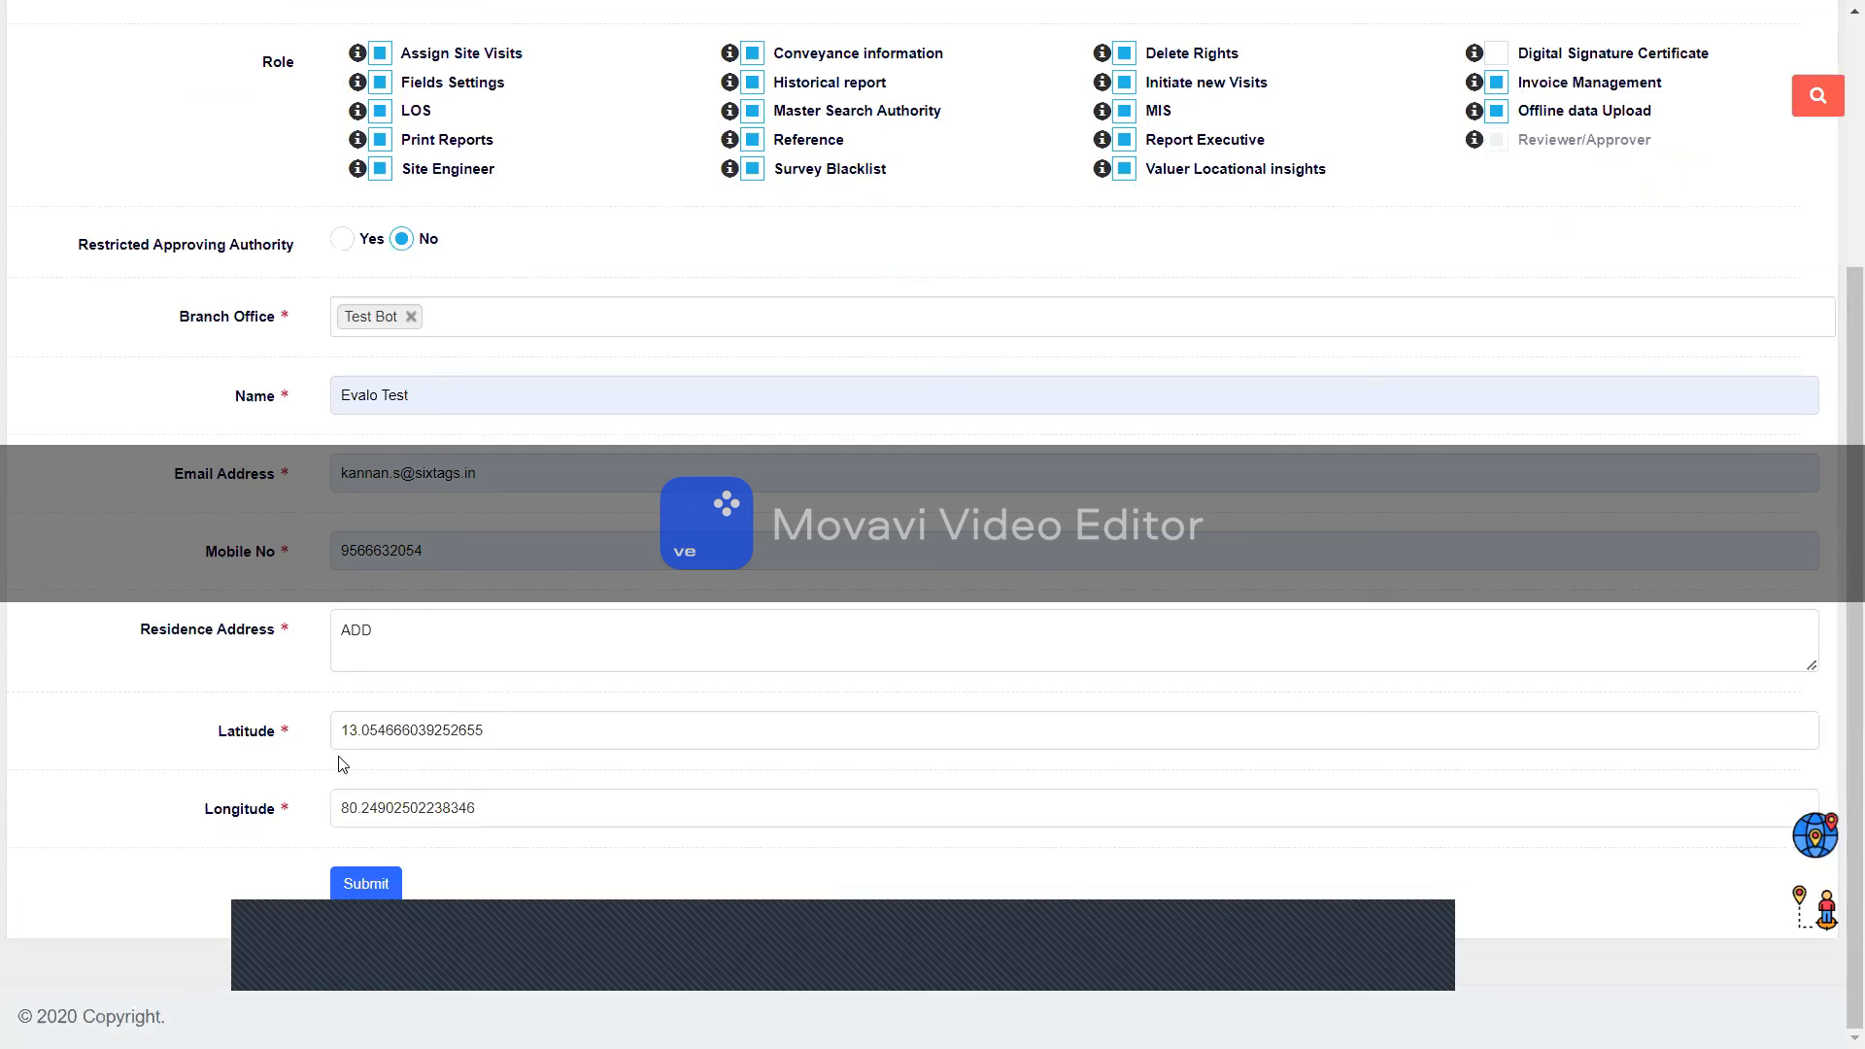
Step: Review the autofilled e-mail, mobile, address and coordinates, then submit the new employee
key(Tab)
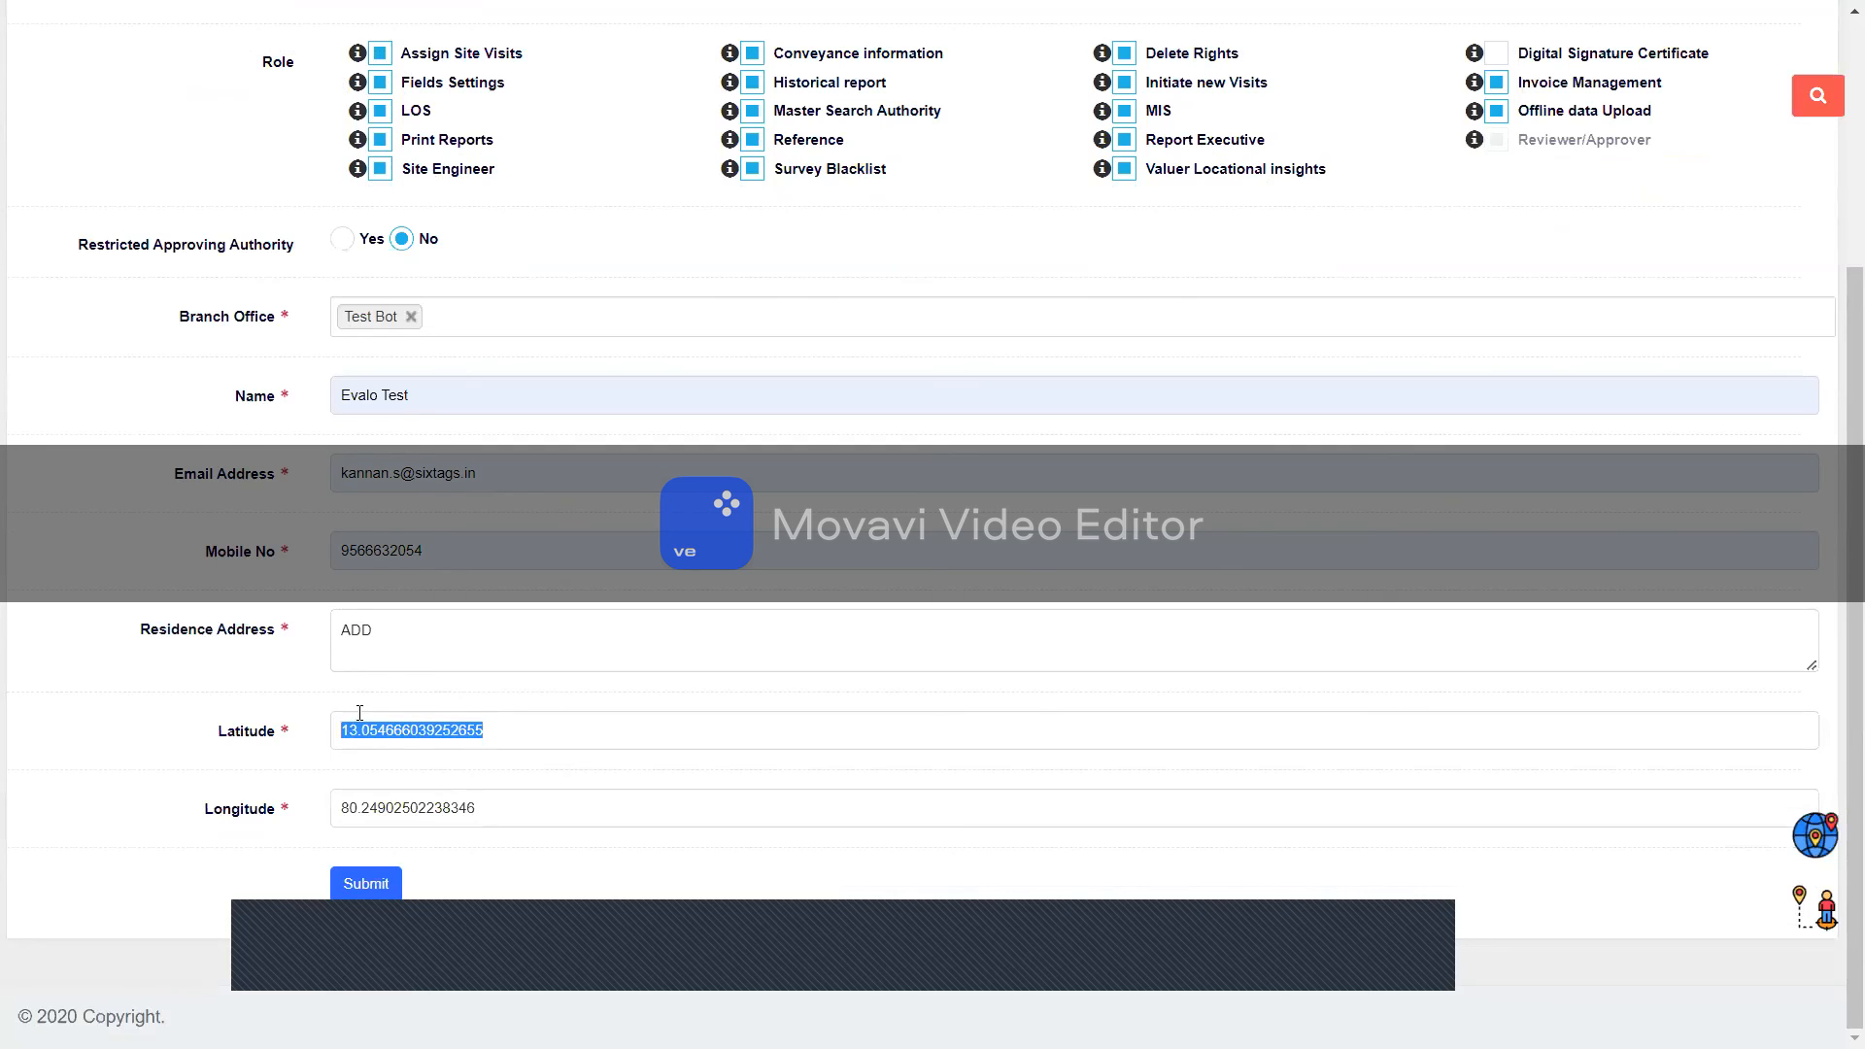
scroll(351, 725, up, 1)
scroll(359, 713, down, 1)
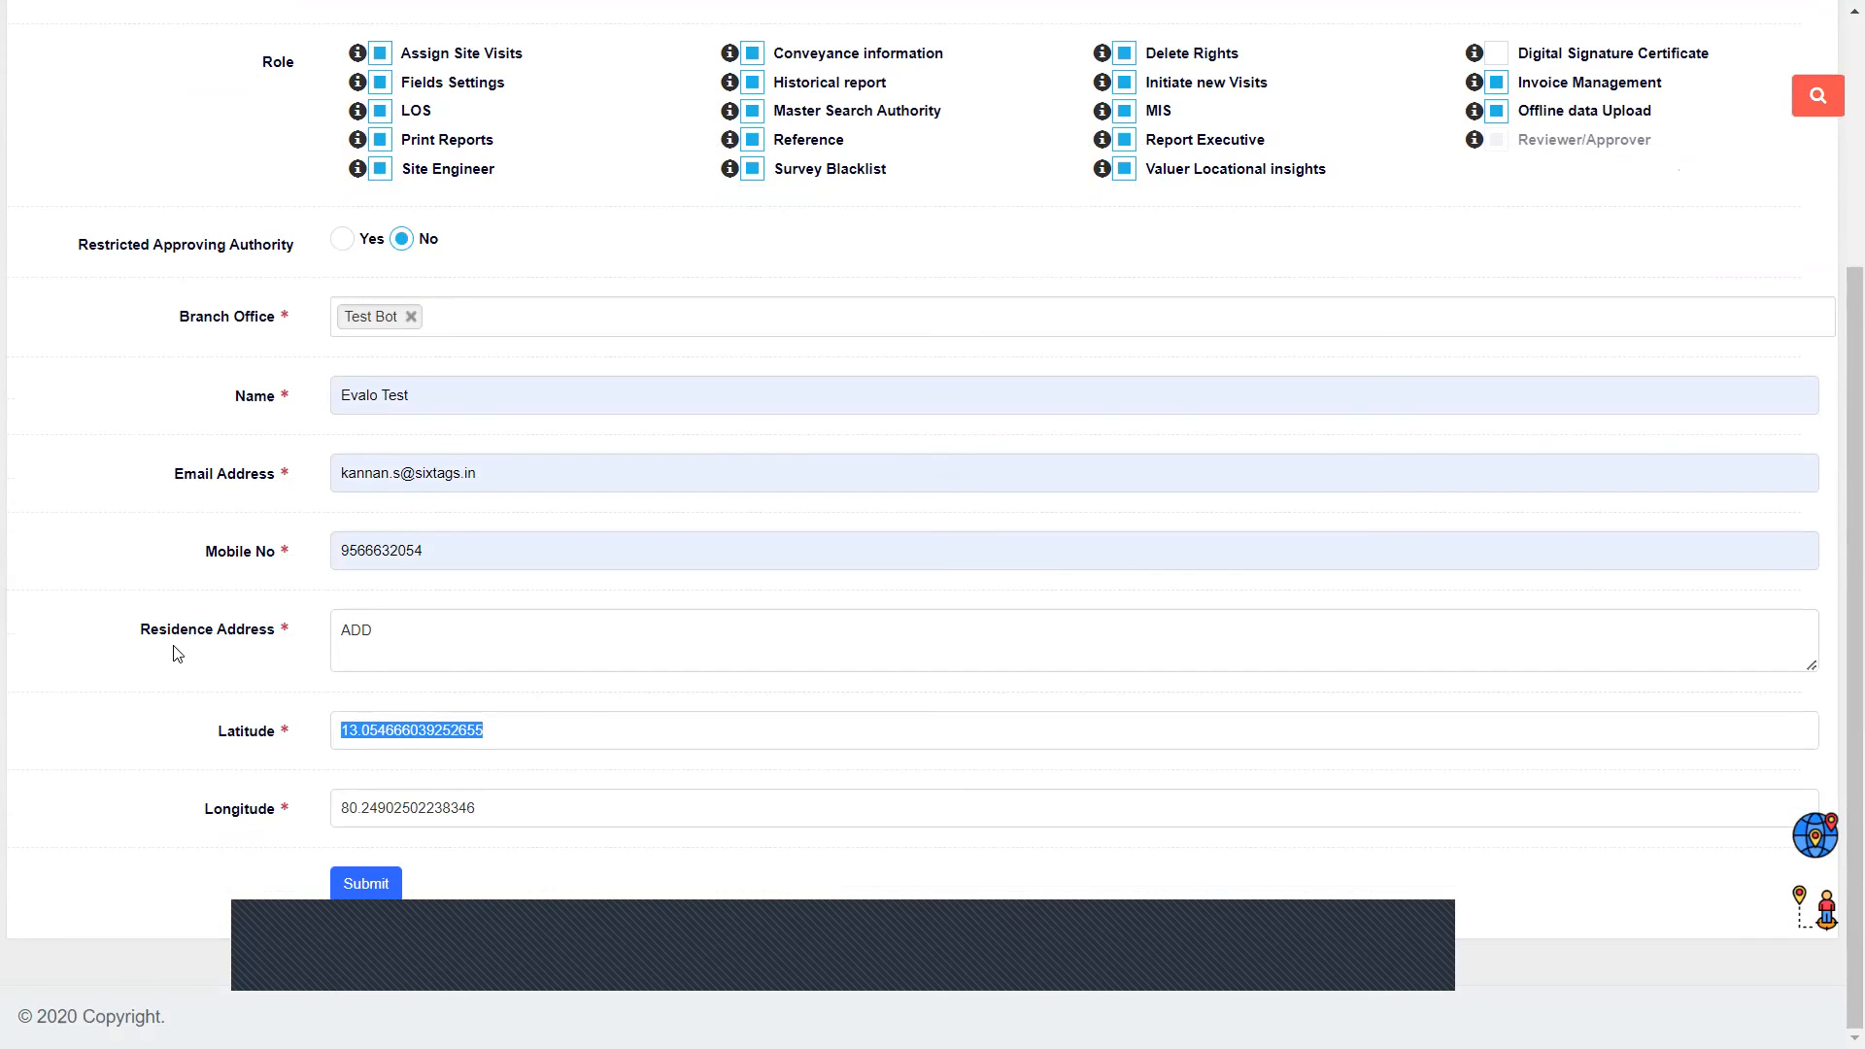
scroll(178, 654, up, 1)
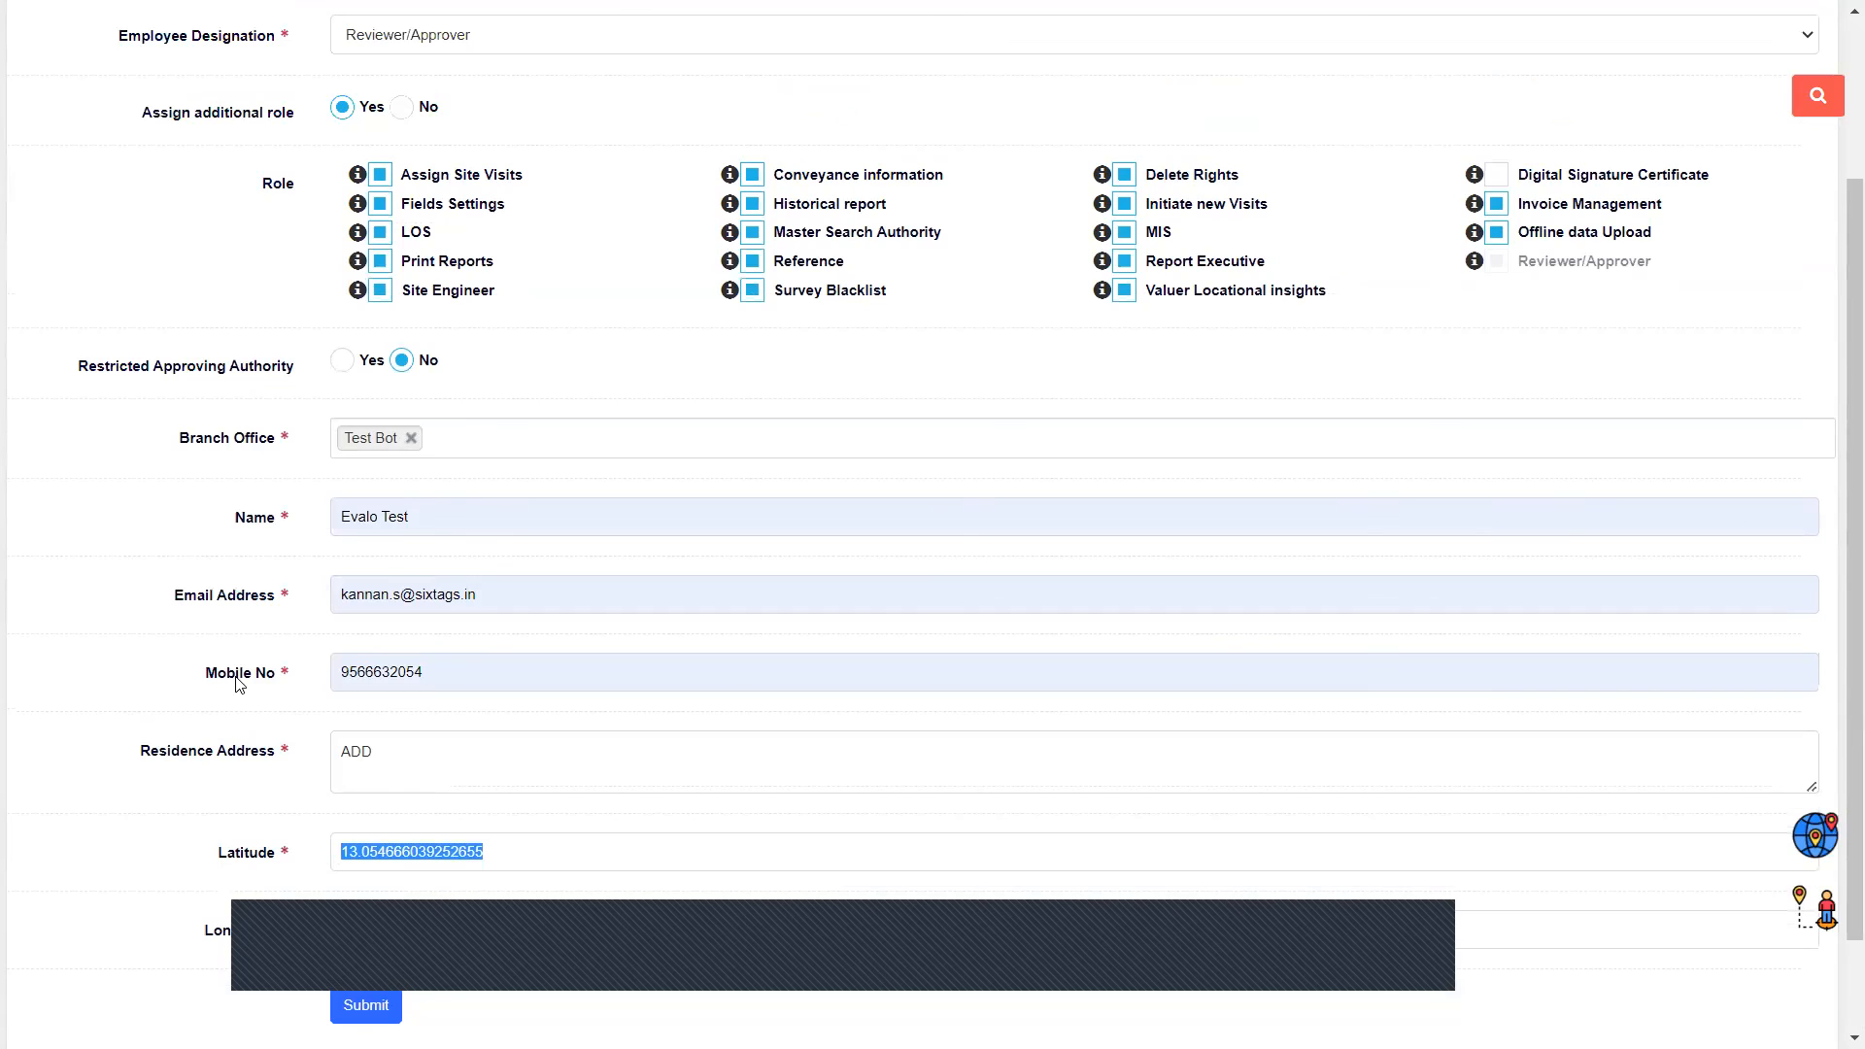
scroll(238, 684, down, 1)
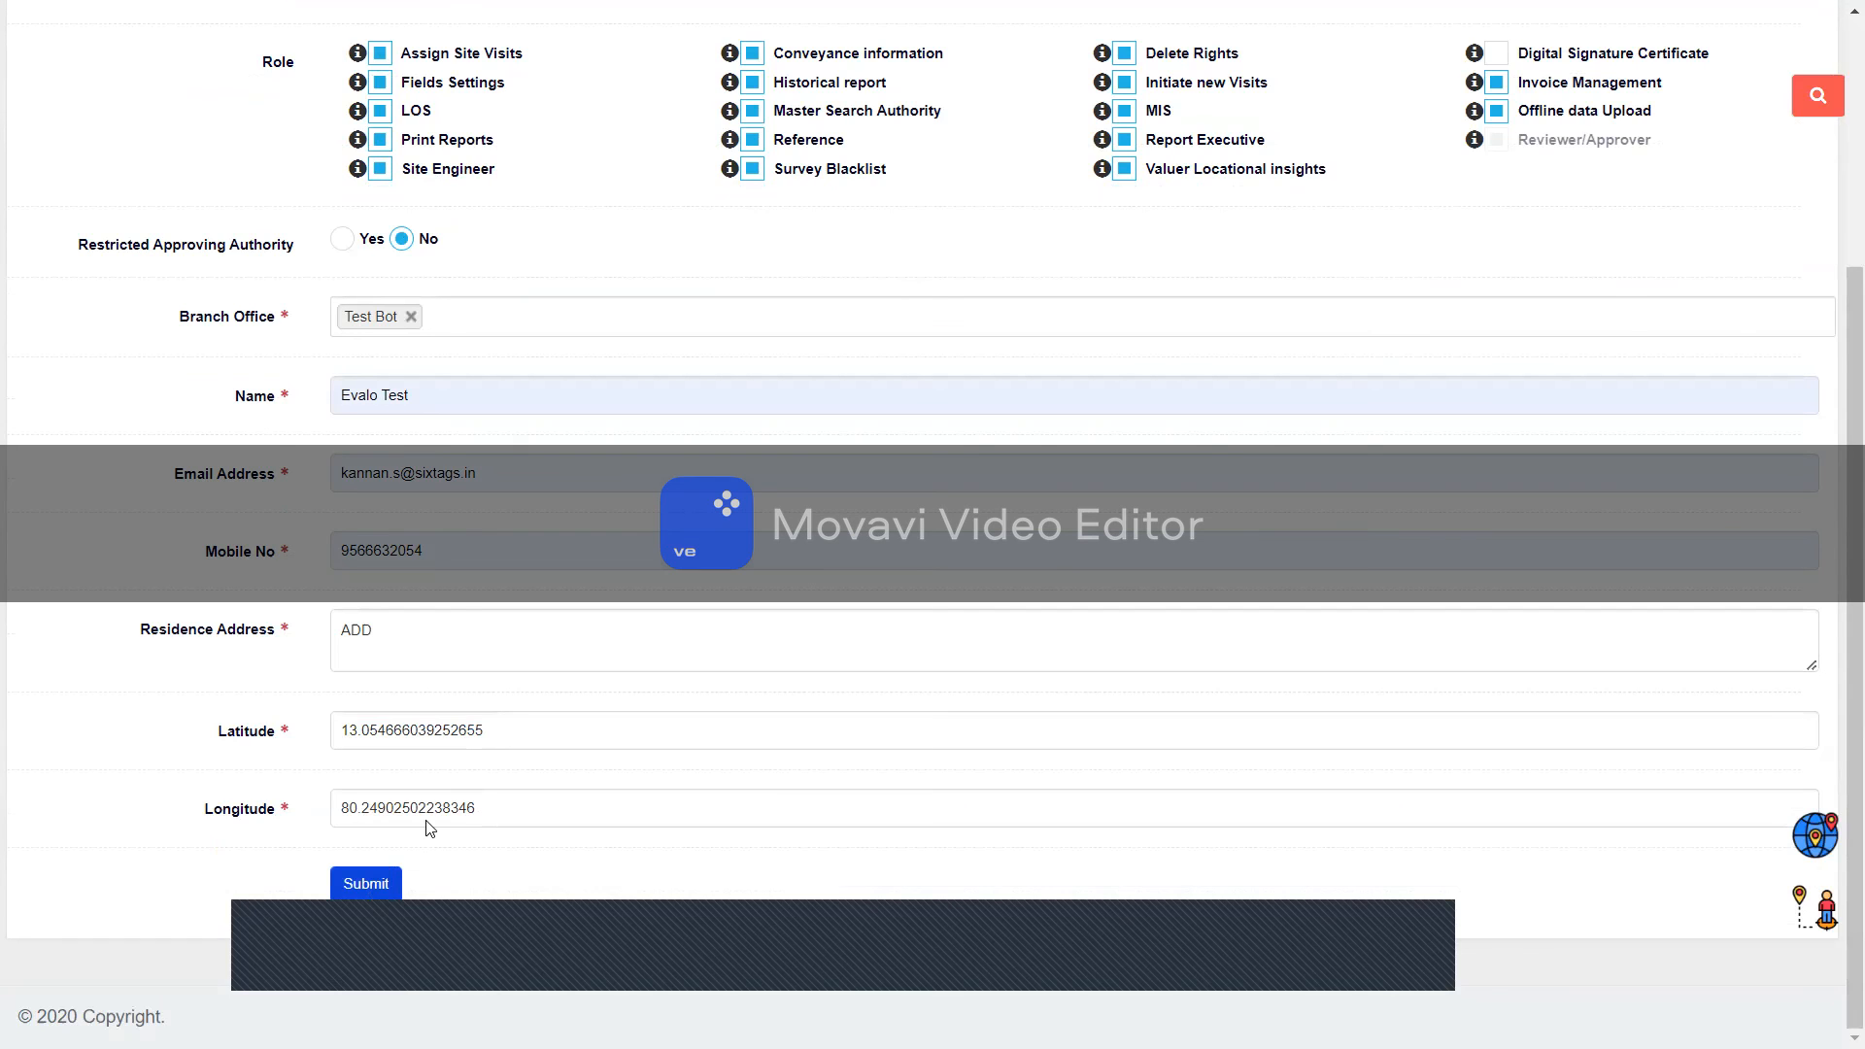
scroll(430, 828, up, 2)
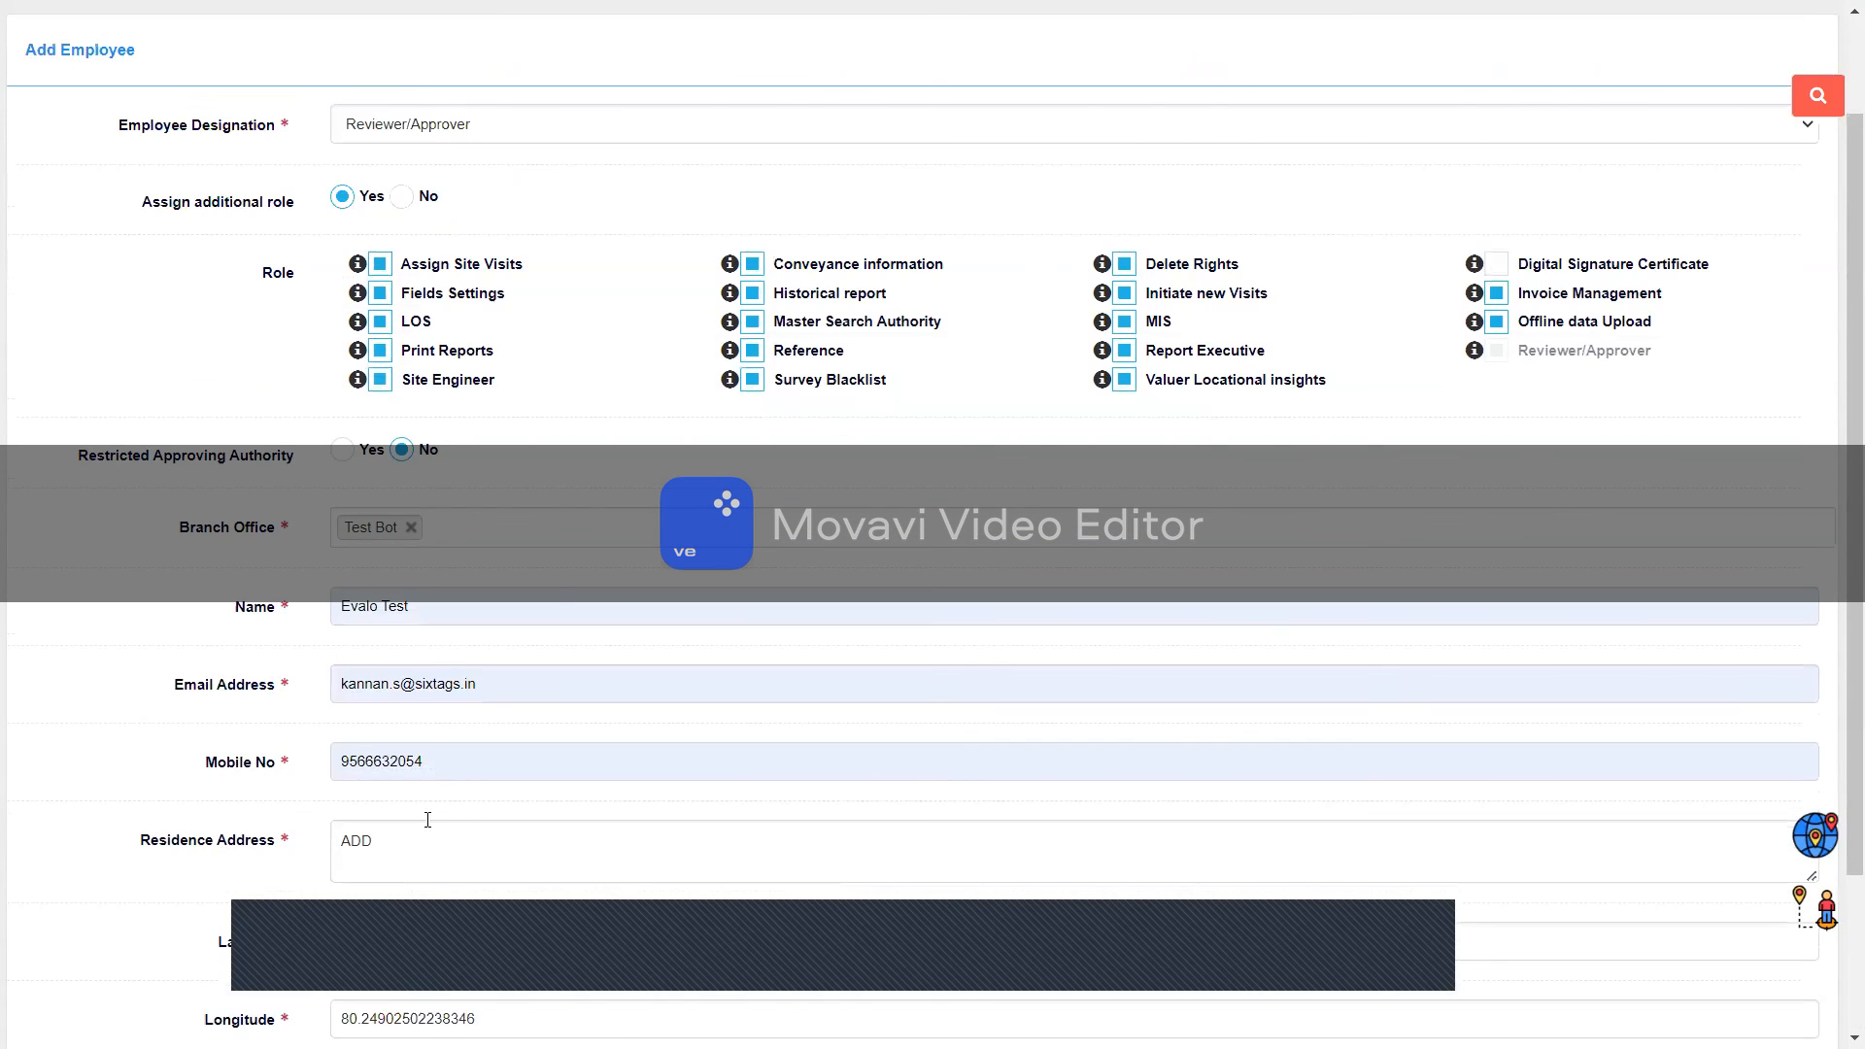
scroll(427, 820, down, 2)
click(377, 887)
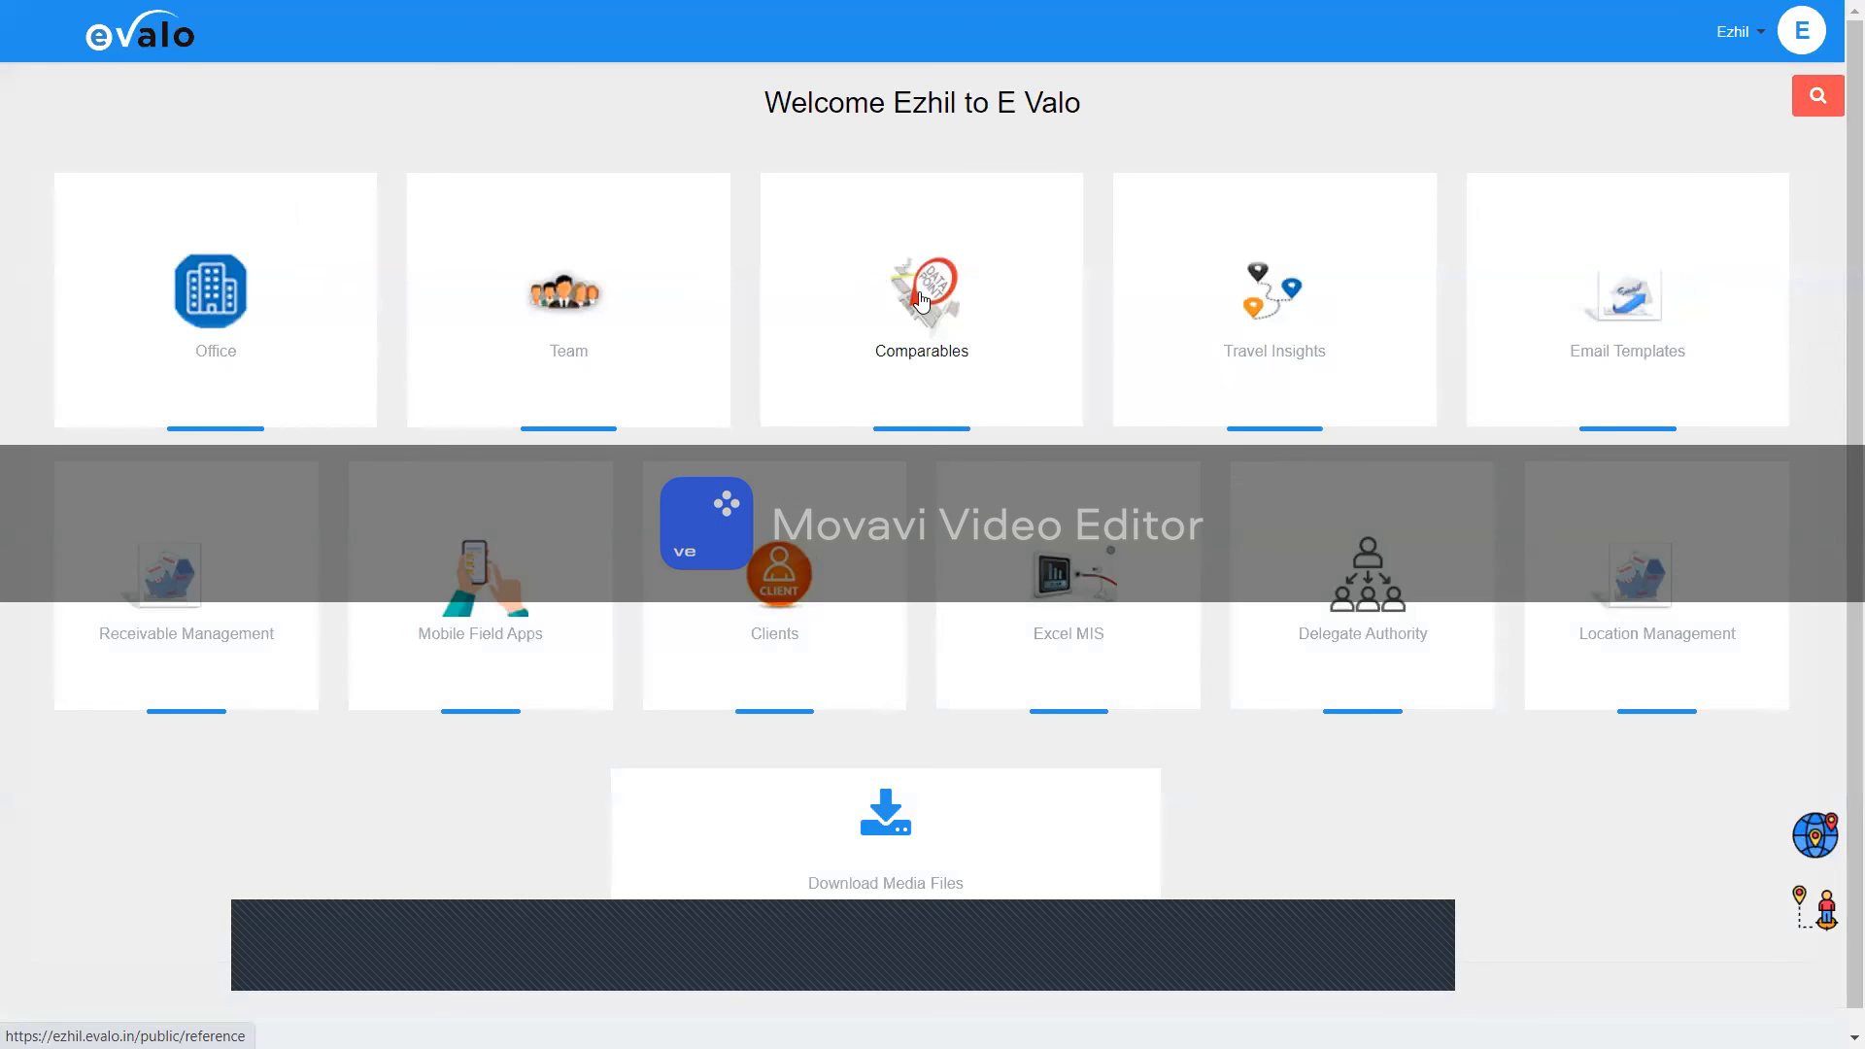
Step: Go to Comparables and start a new comparable instance entry
click(926, 309)
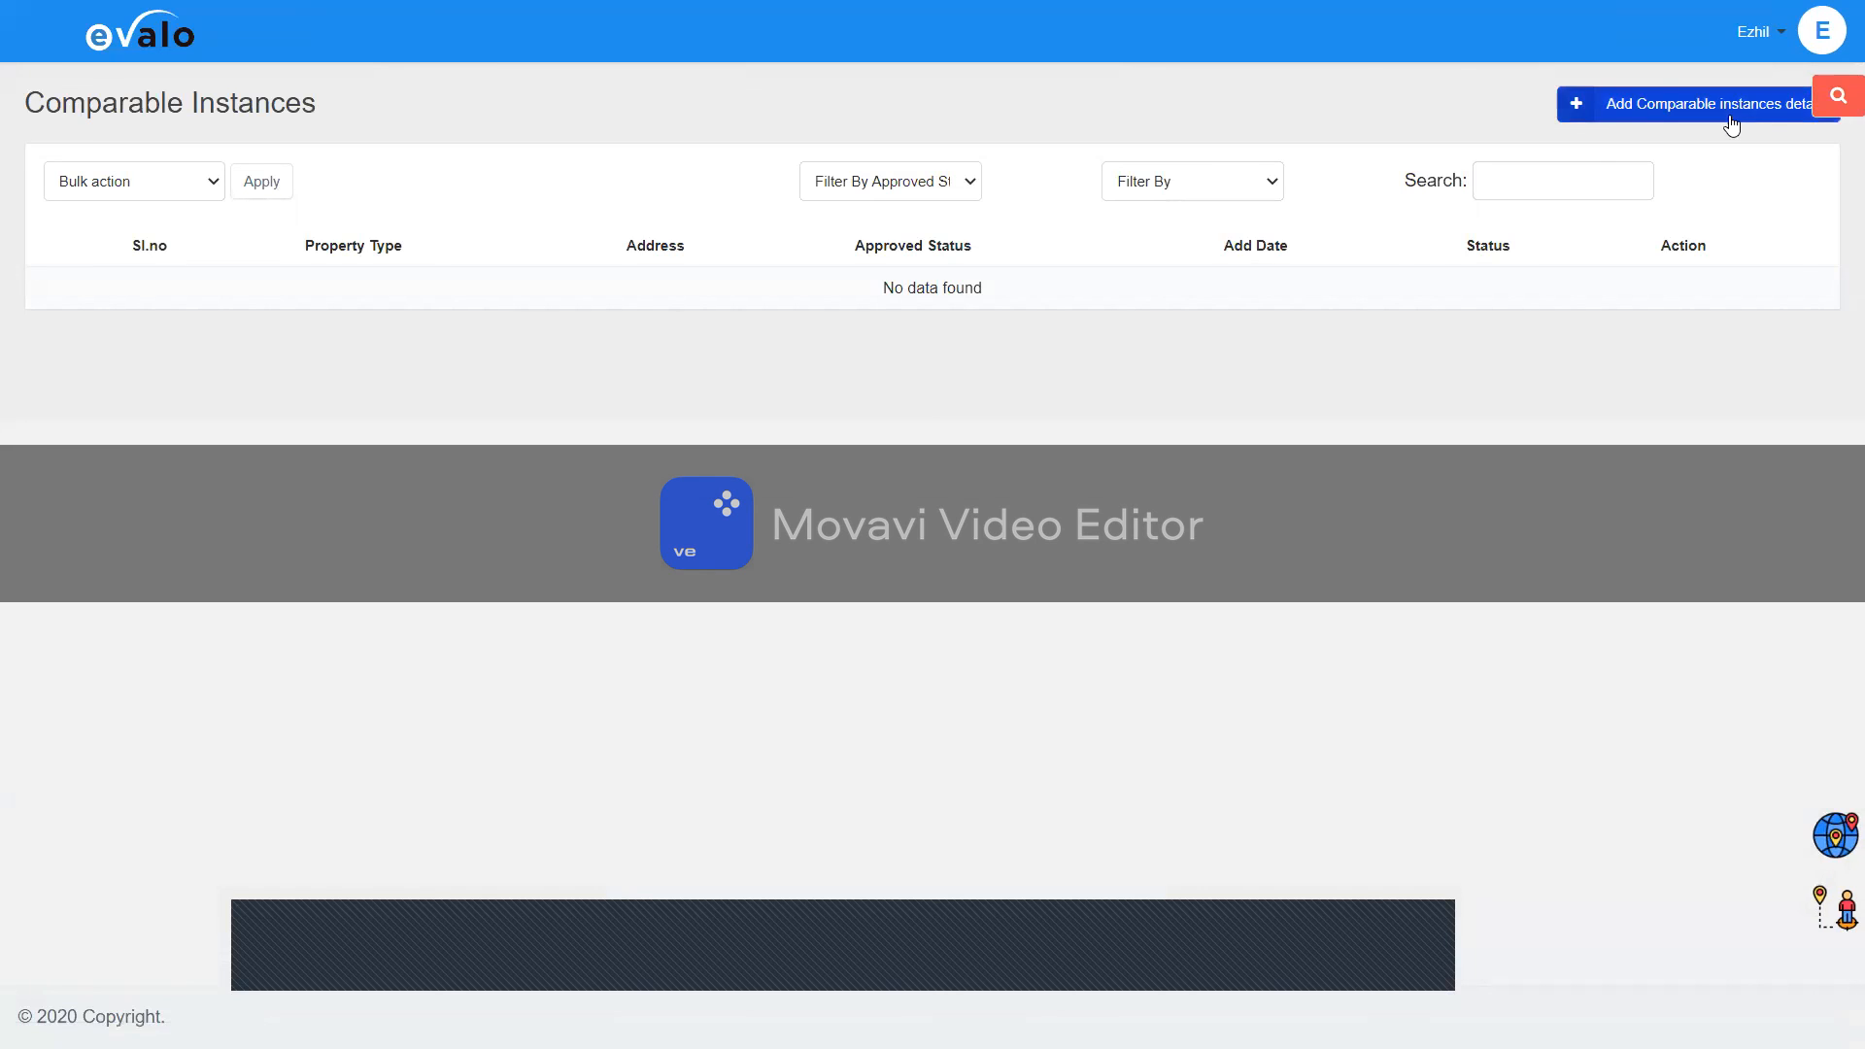
click(1731, 125)
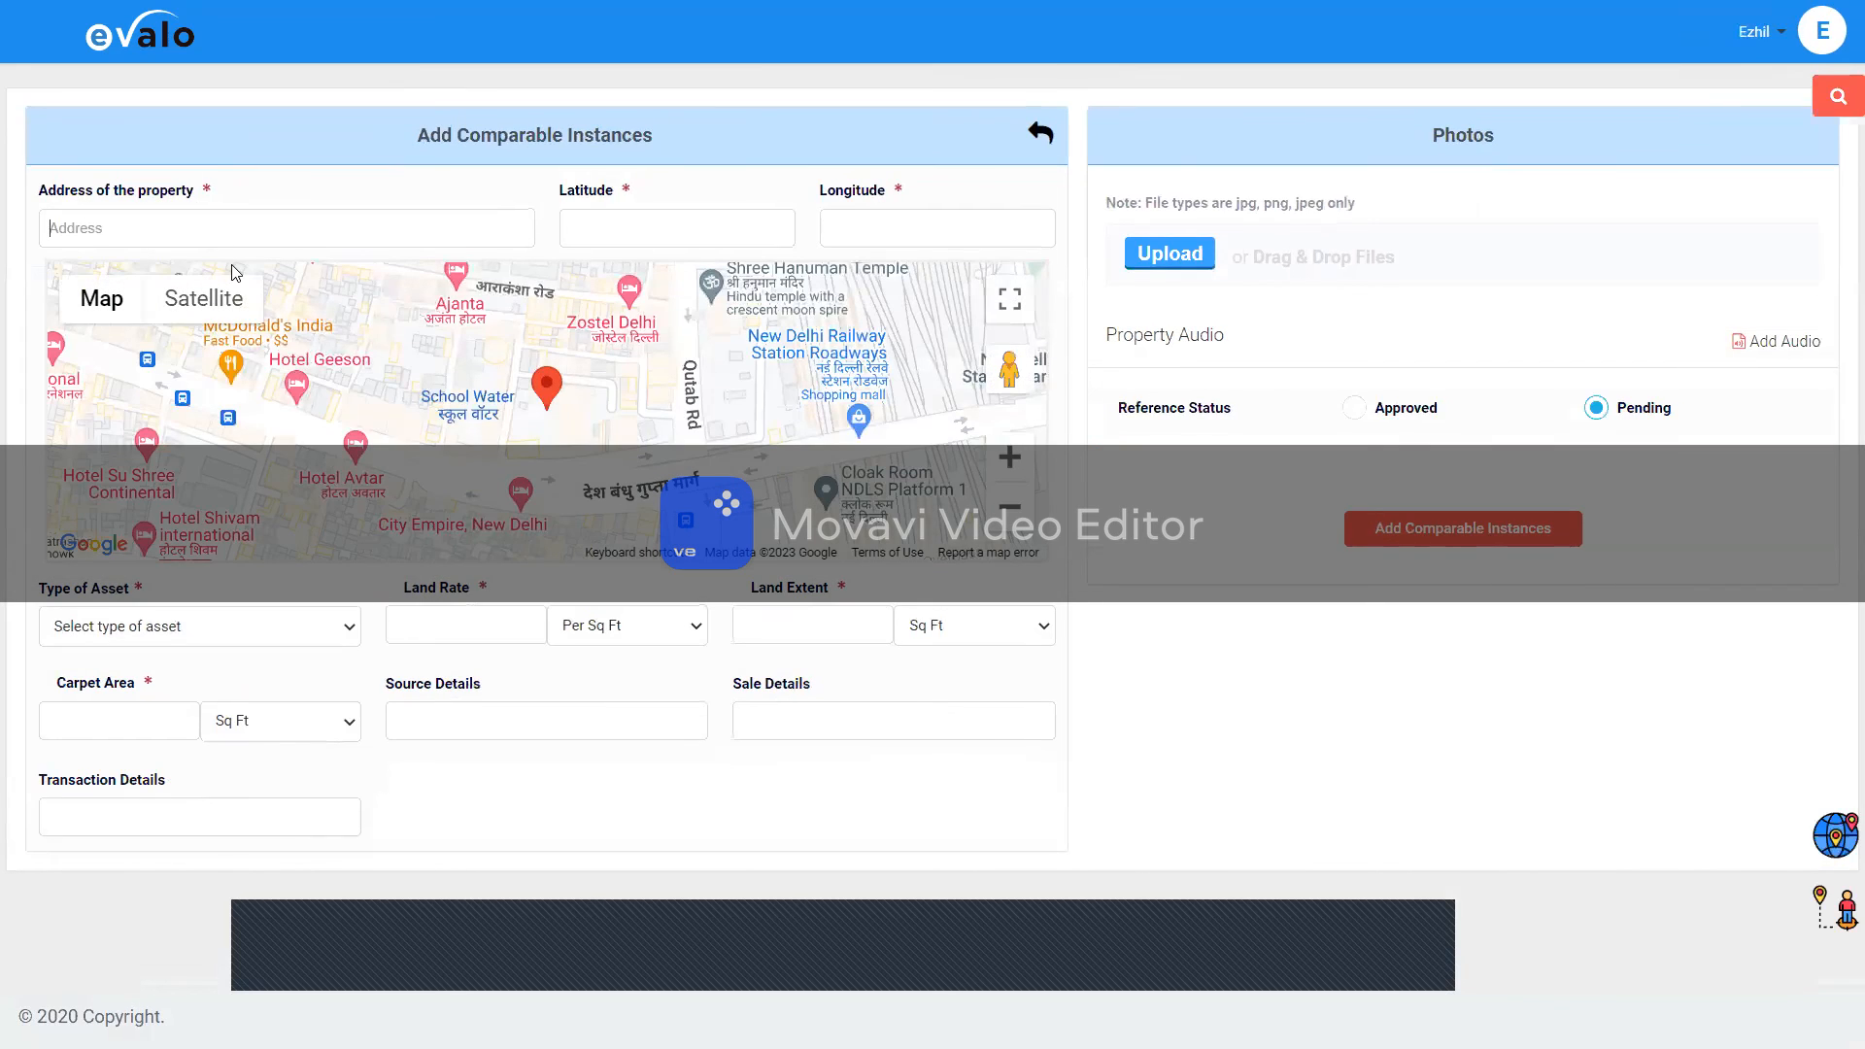
Step: Set the property address to the 'apex plaza' suggestion, filling latitude 13.0547904 and longitude 80.249155
text(apex plaza)
click(195, 304)
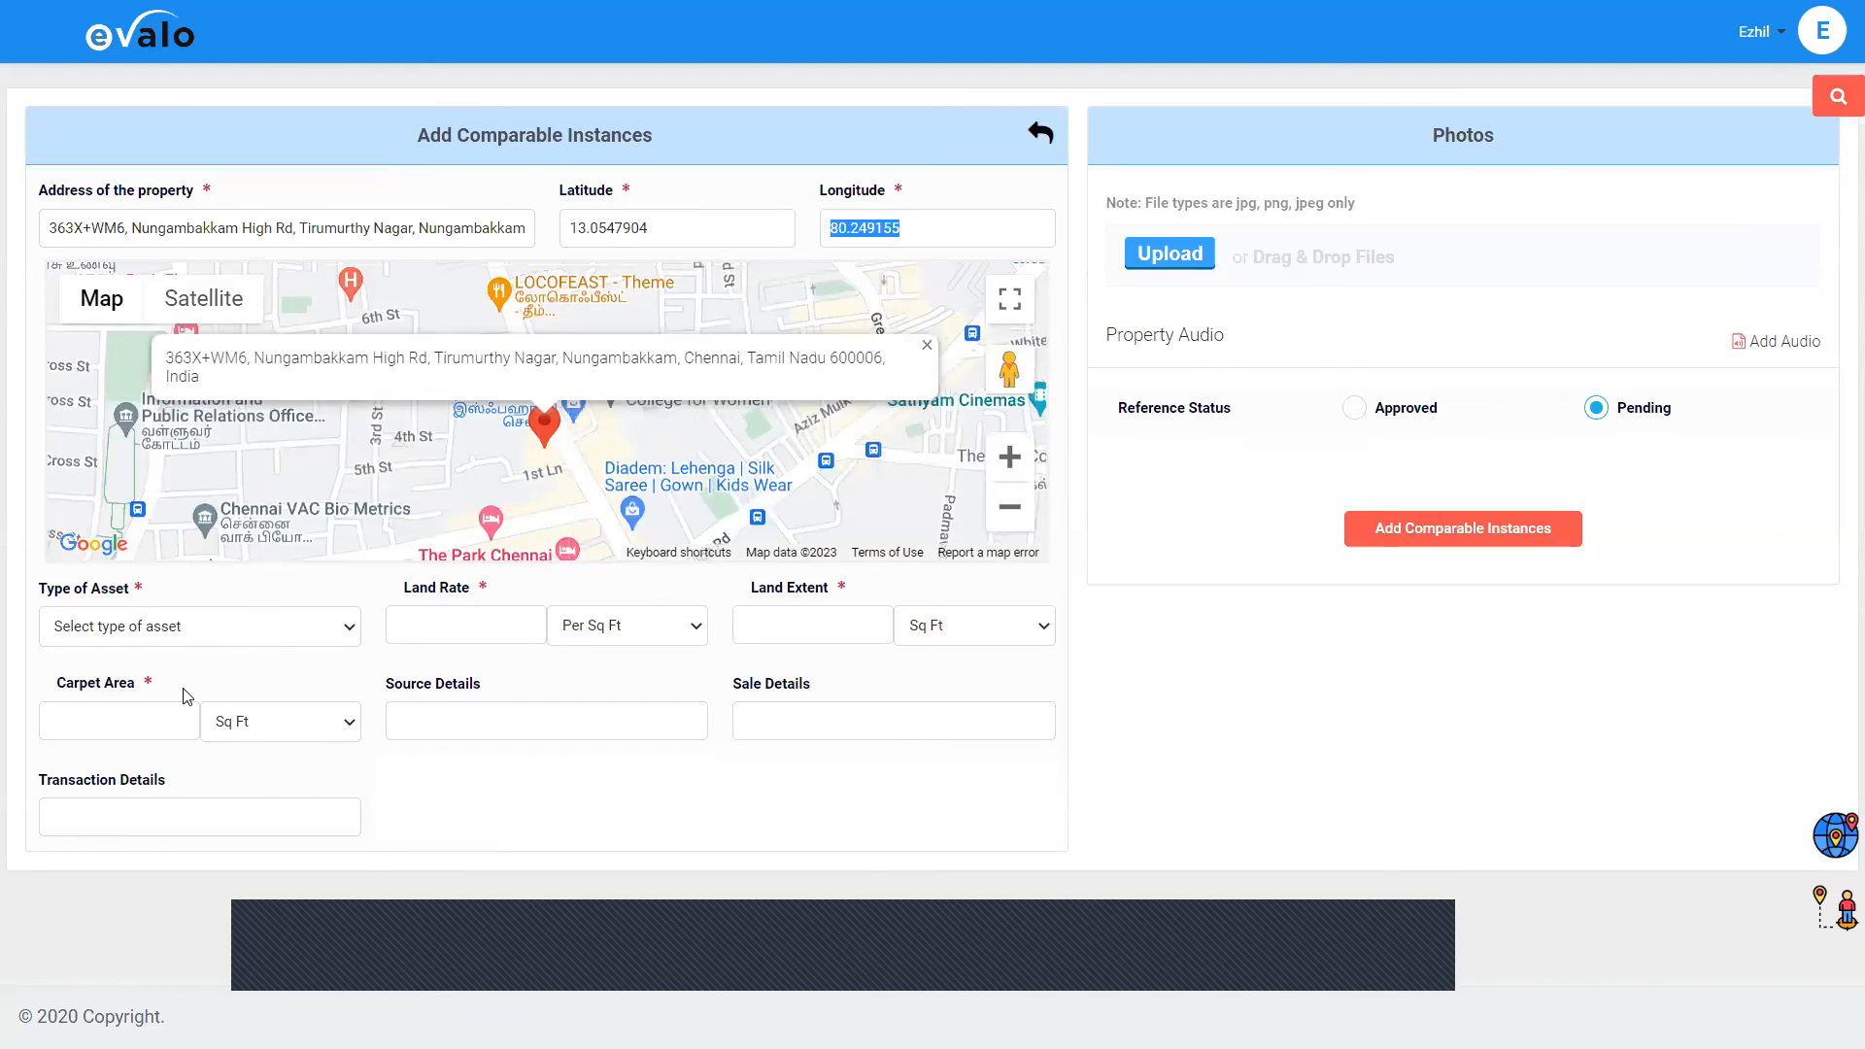
click(184, 627)
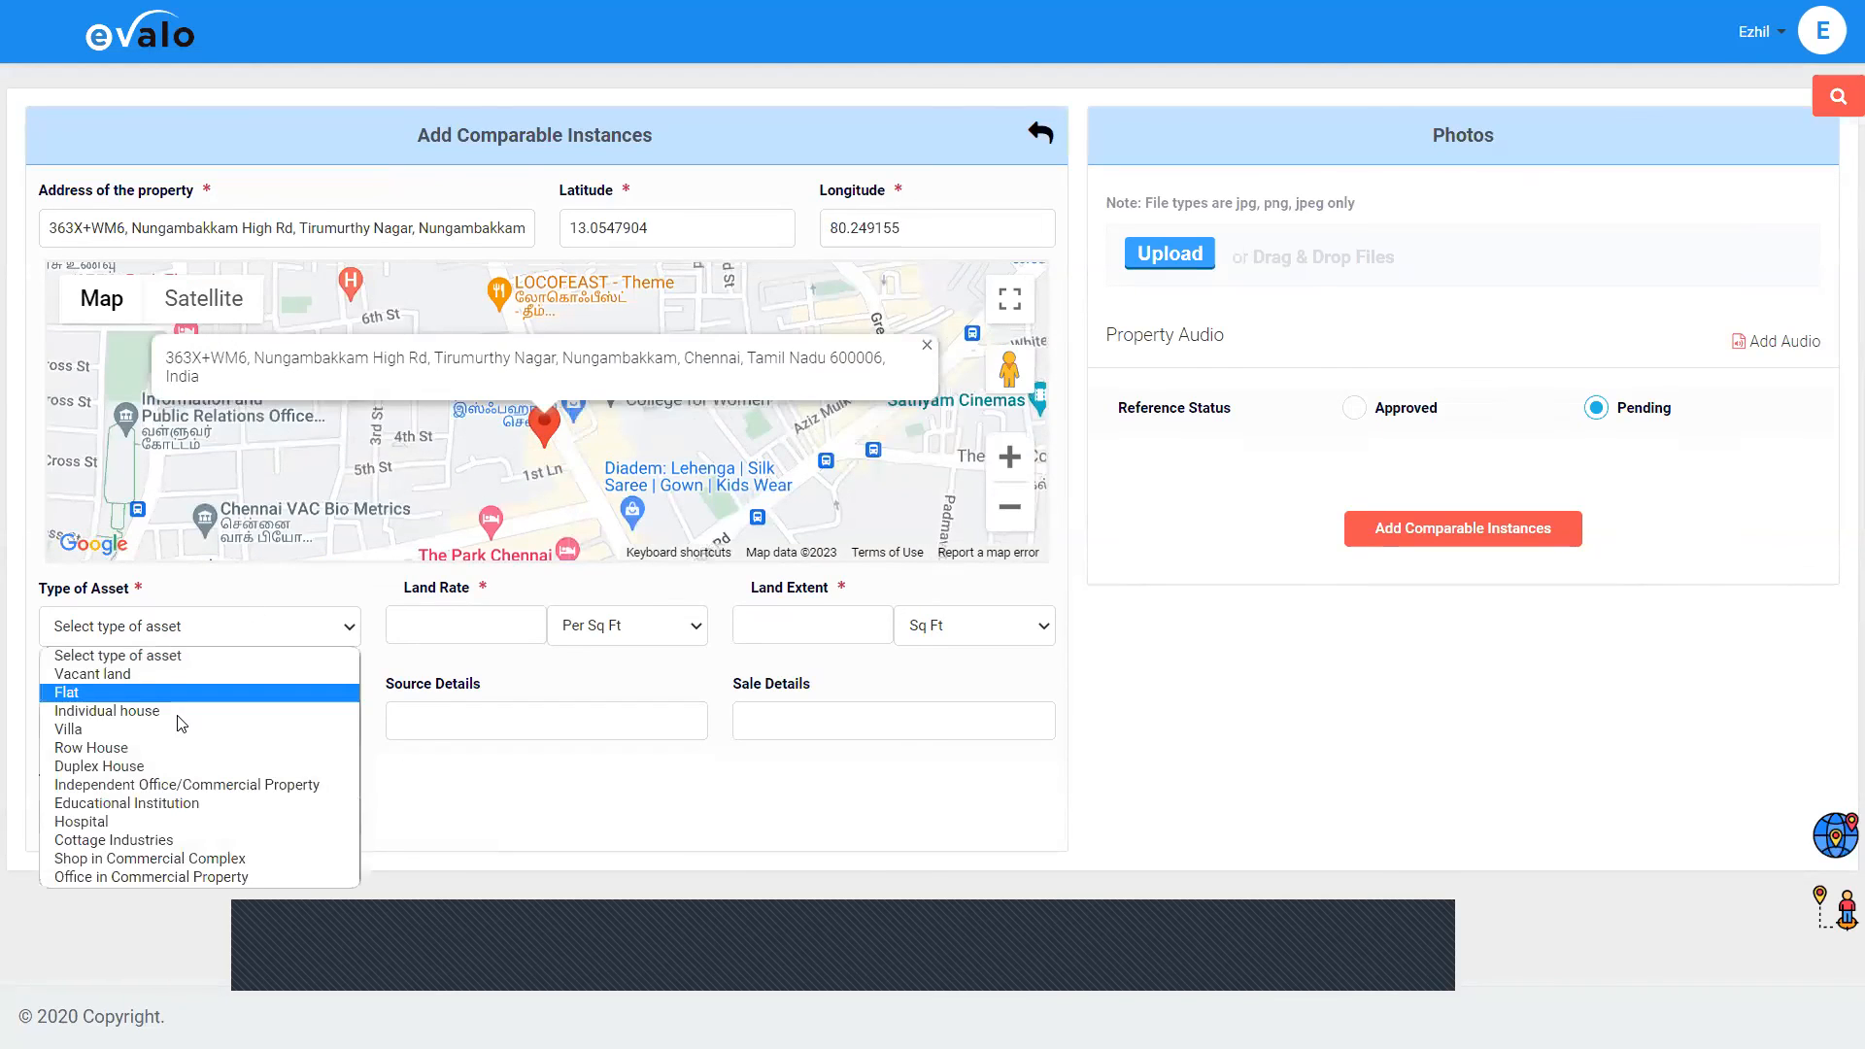
Step: Enter an Individual house with land rate 30000, extent 1800, buildup 2400, rate 1800, source Local Enquiry
click(484, 632)
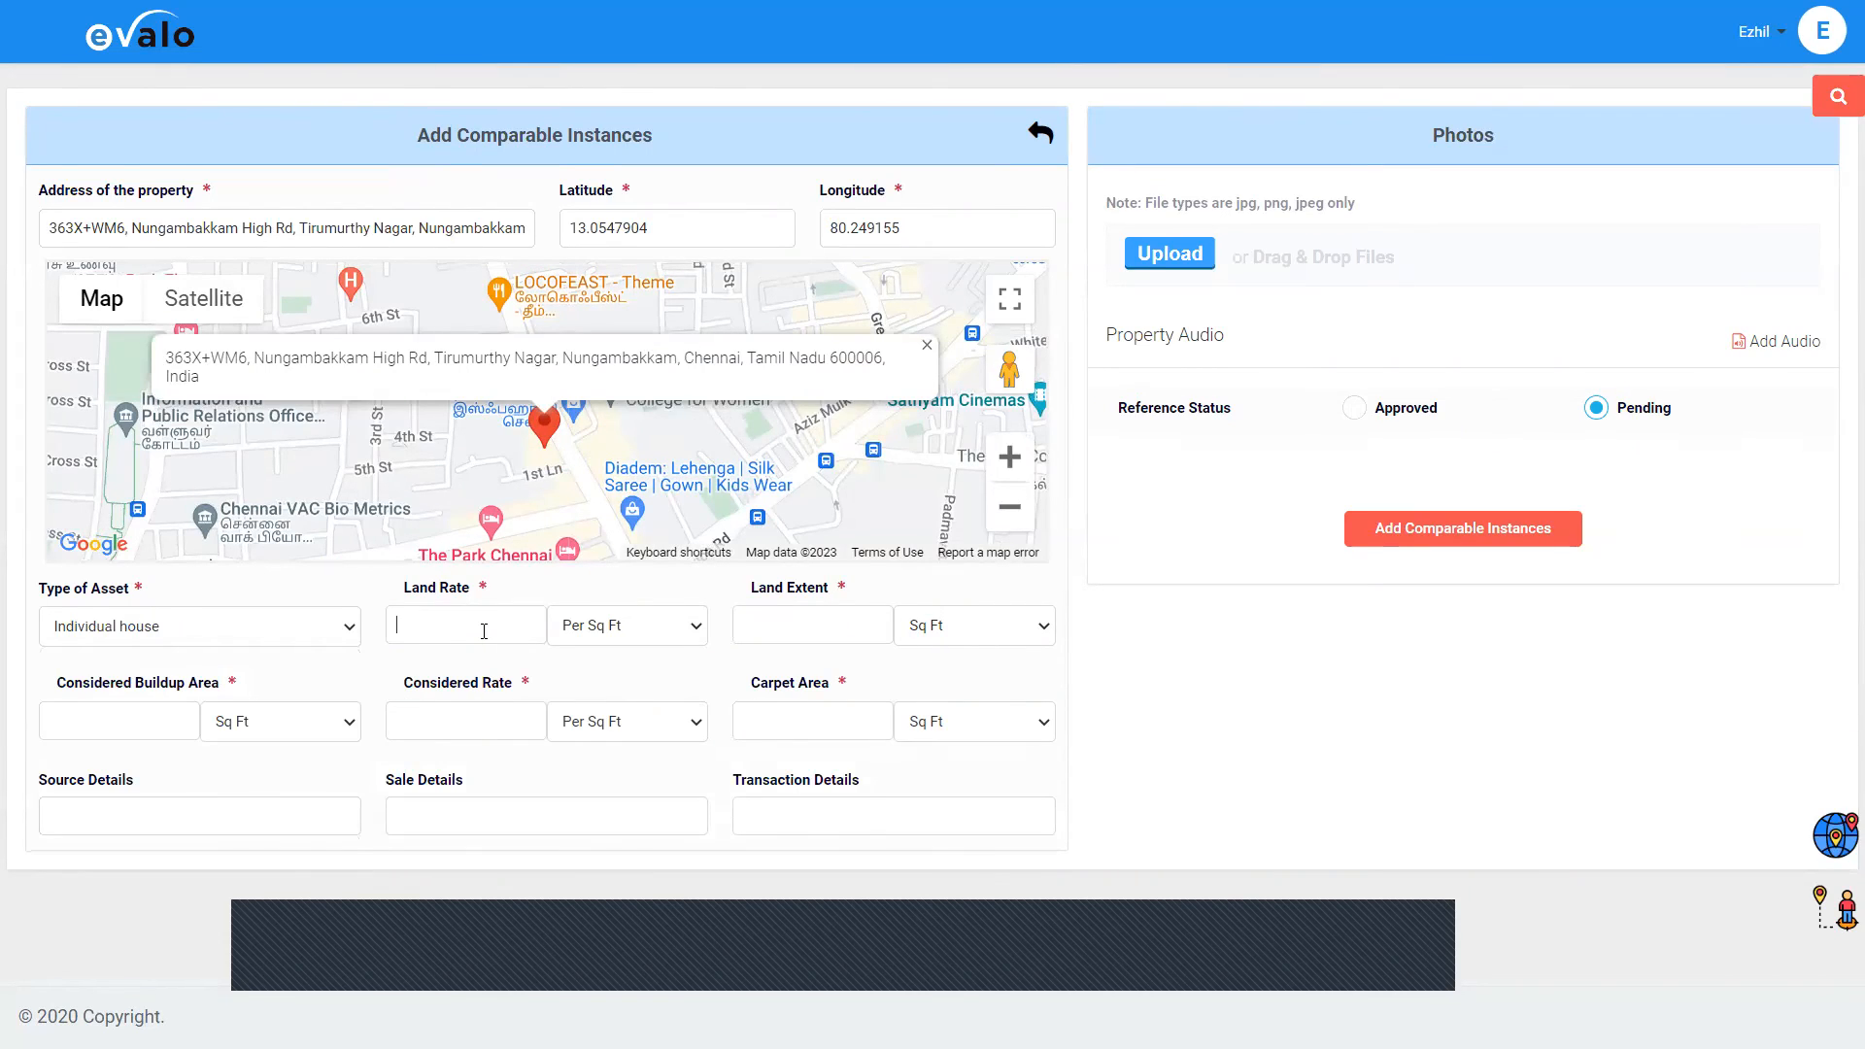
text(3000)
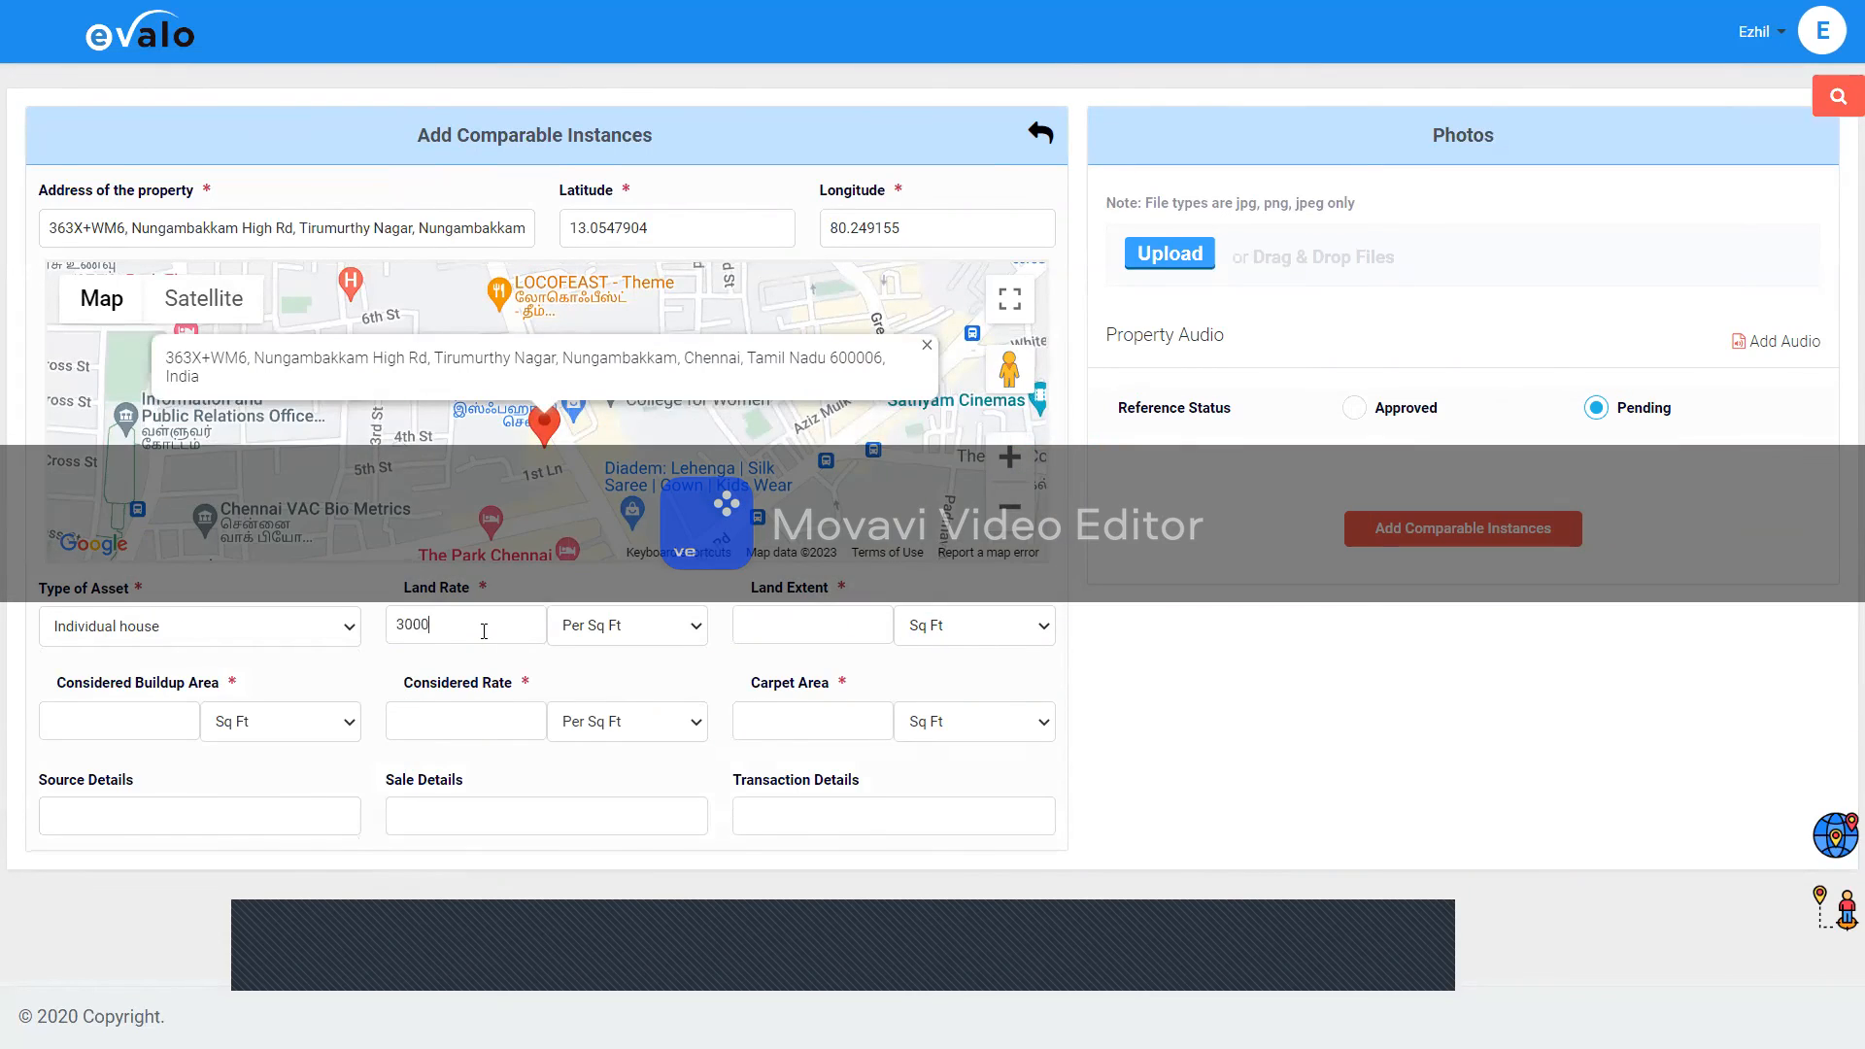
text(0)
click(779, 631)
text(1800)
key(Tab)
key(Tab)
text(2400)
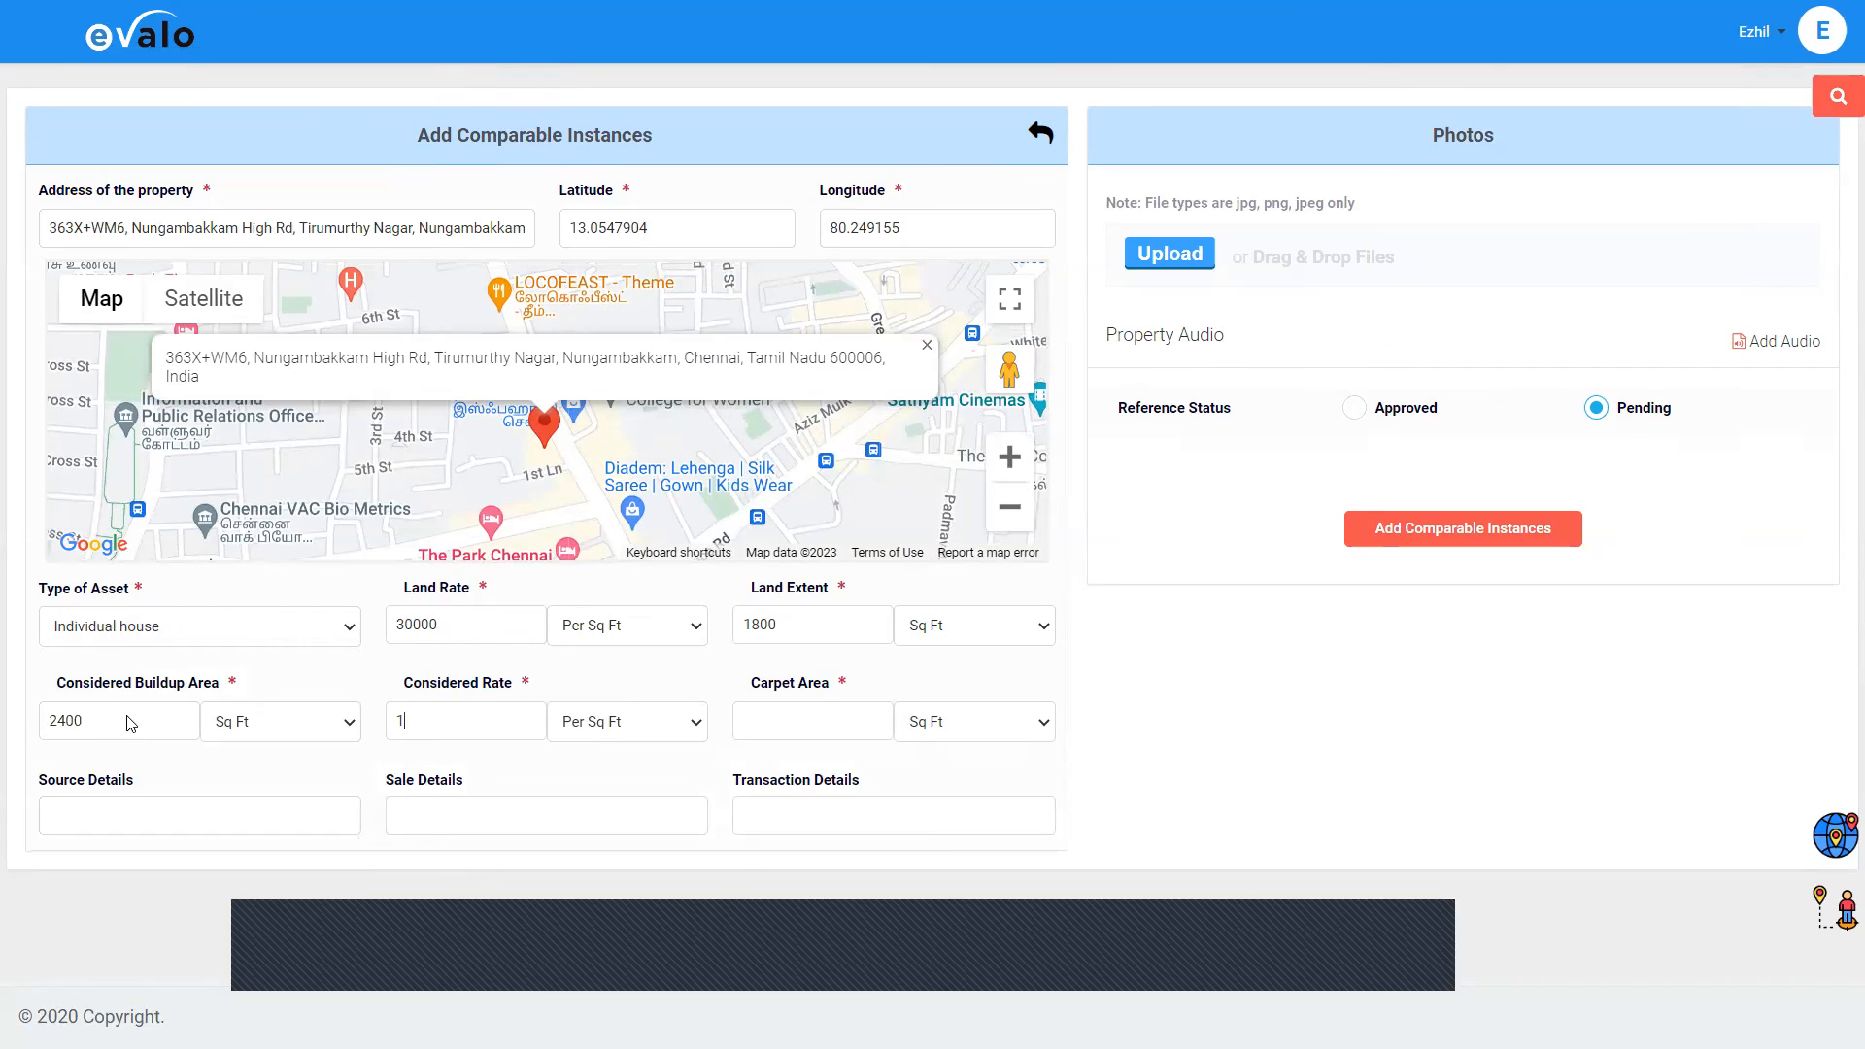
text(8)
text(Brom)
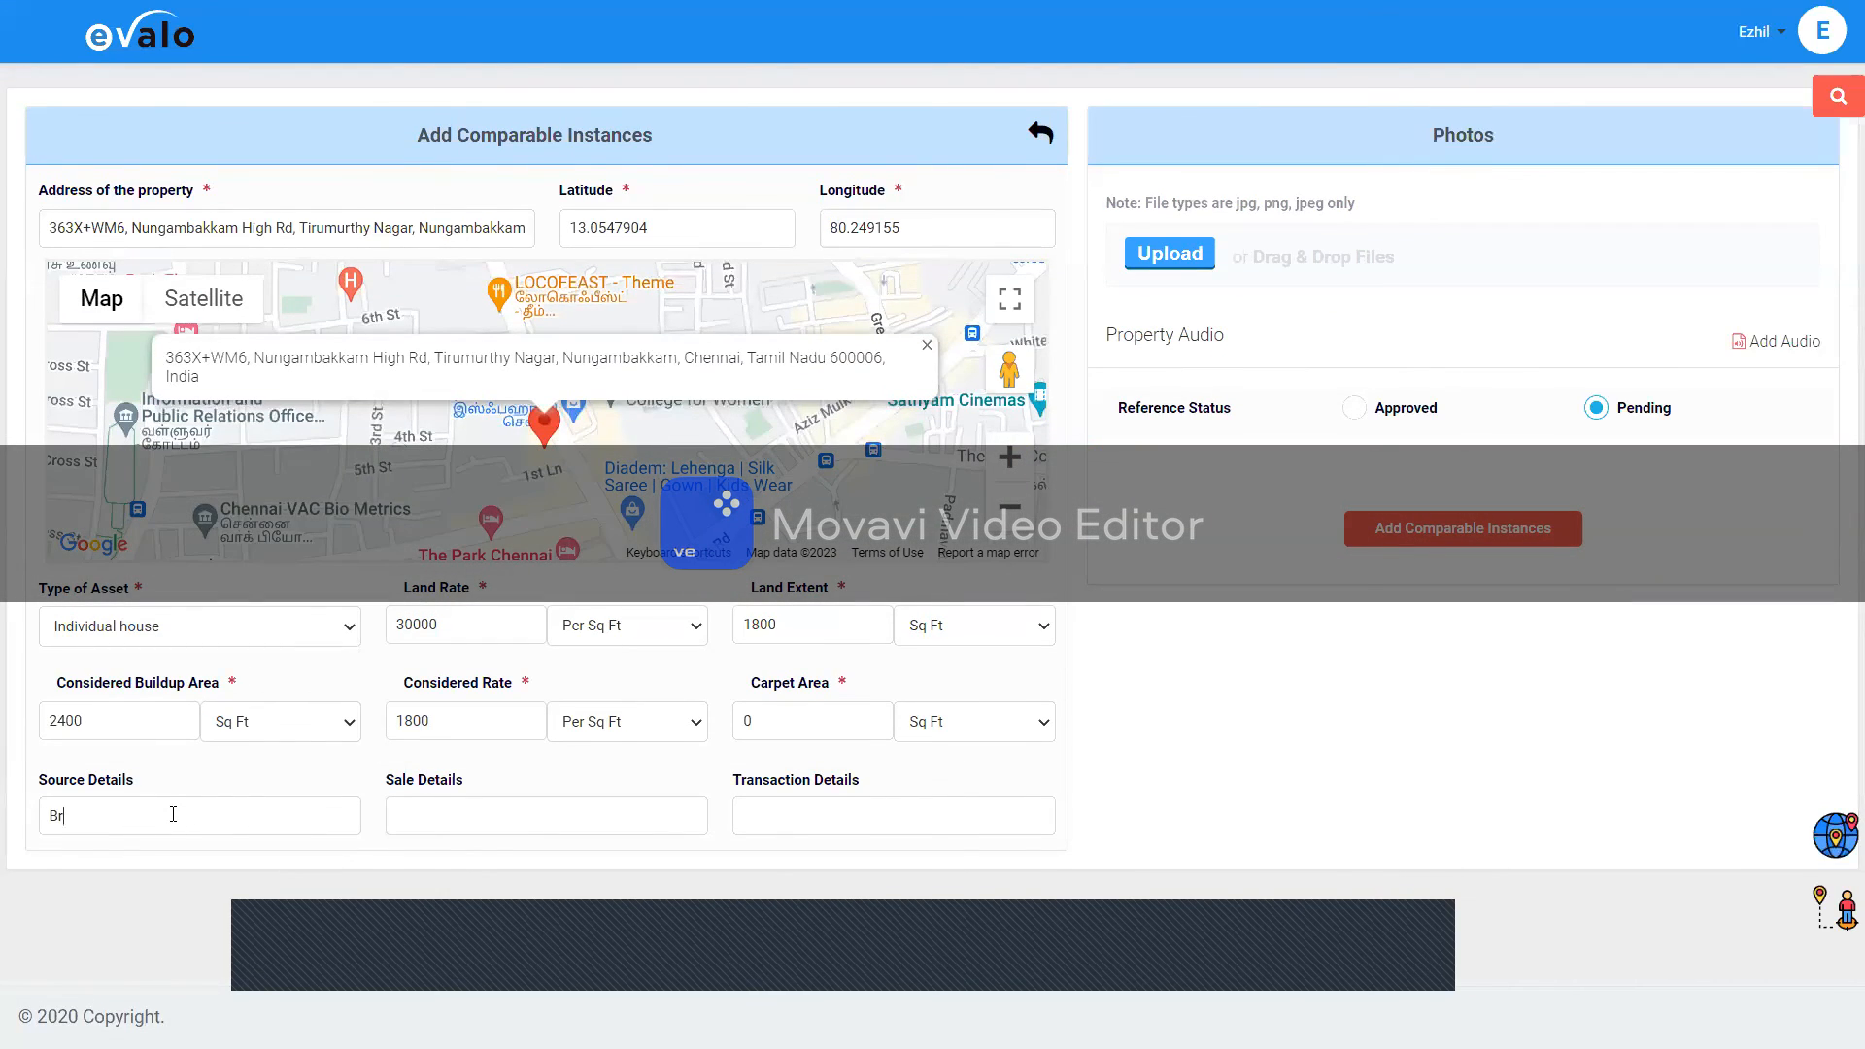
key(BackSpace)
key(BackSpace)
key(BackSpace)
key(BackSpace)
text(Local Enquiry)
Step: Save the Individual-house comparable with Add Comparable Instances, then return to the welcome dashboard
click(1483, 534)
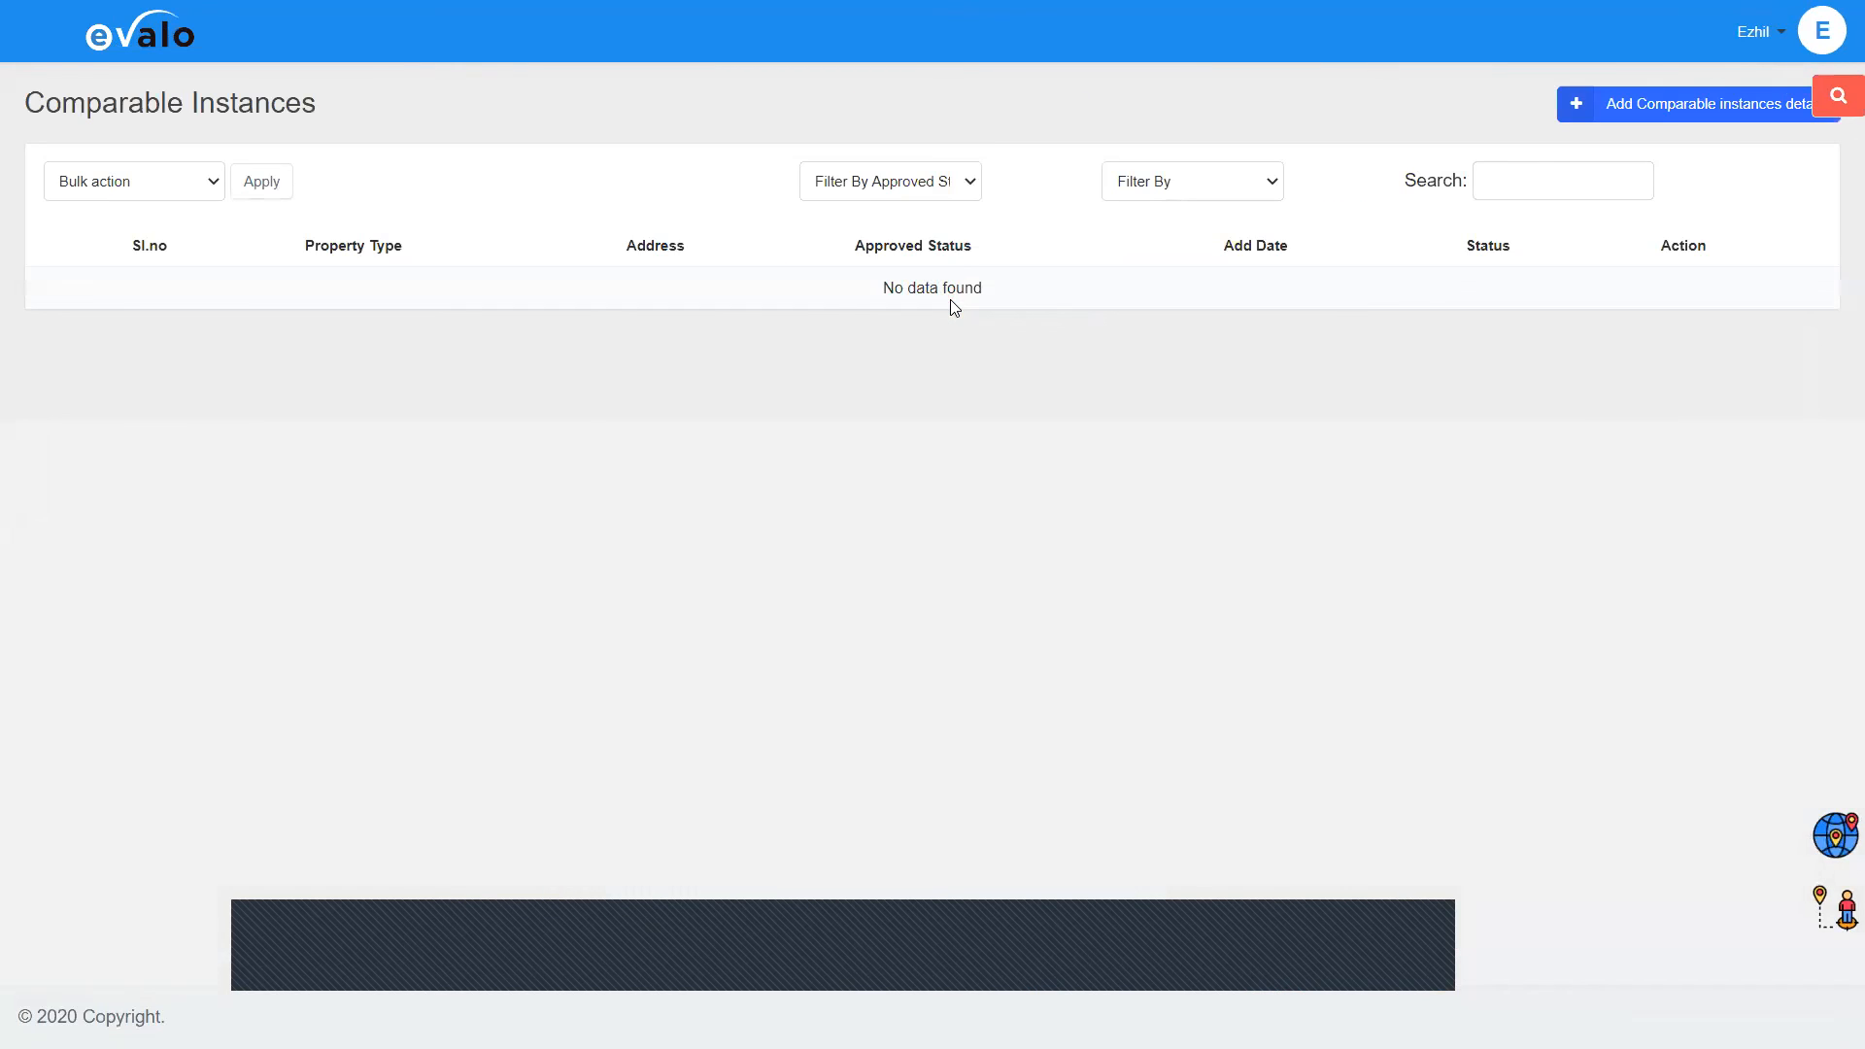
click(223, 80)
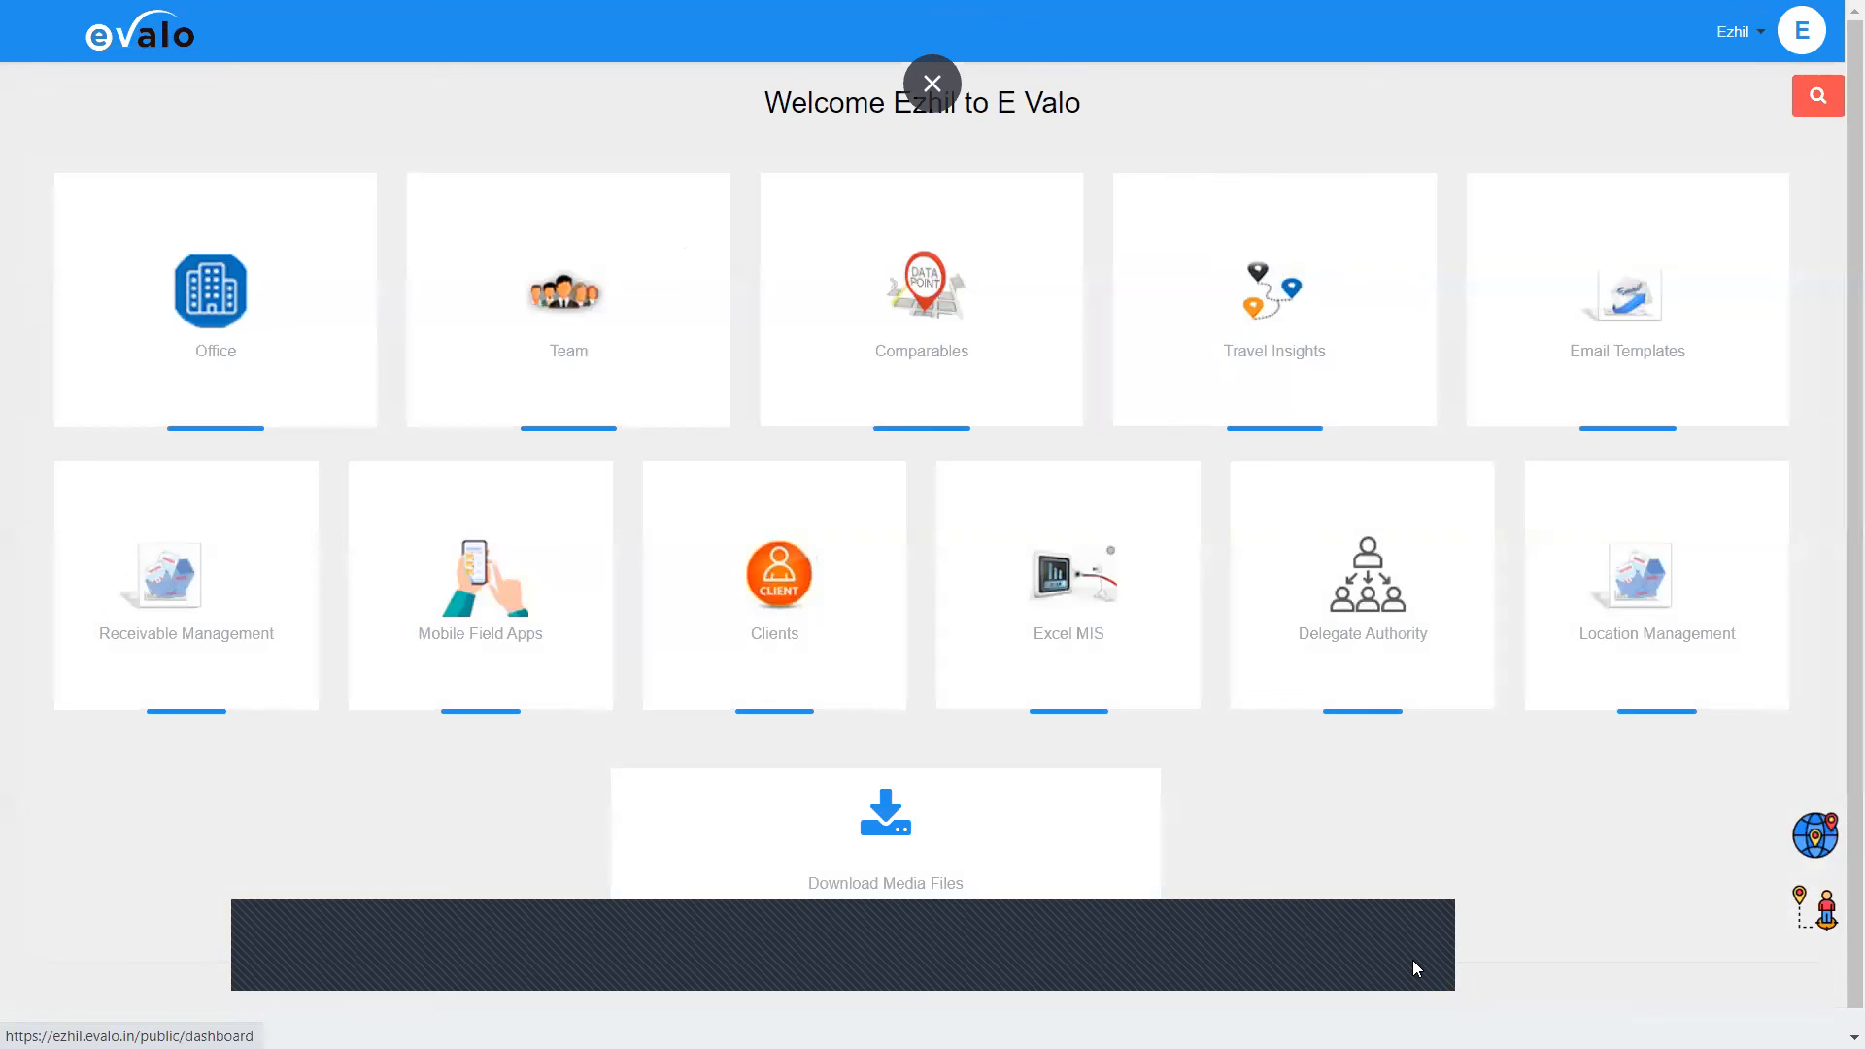